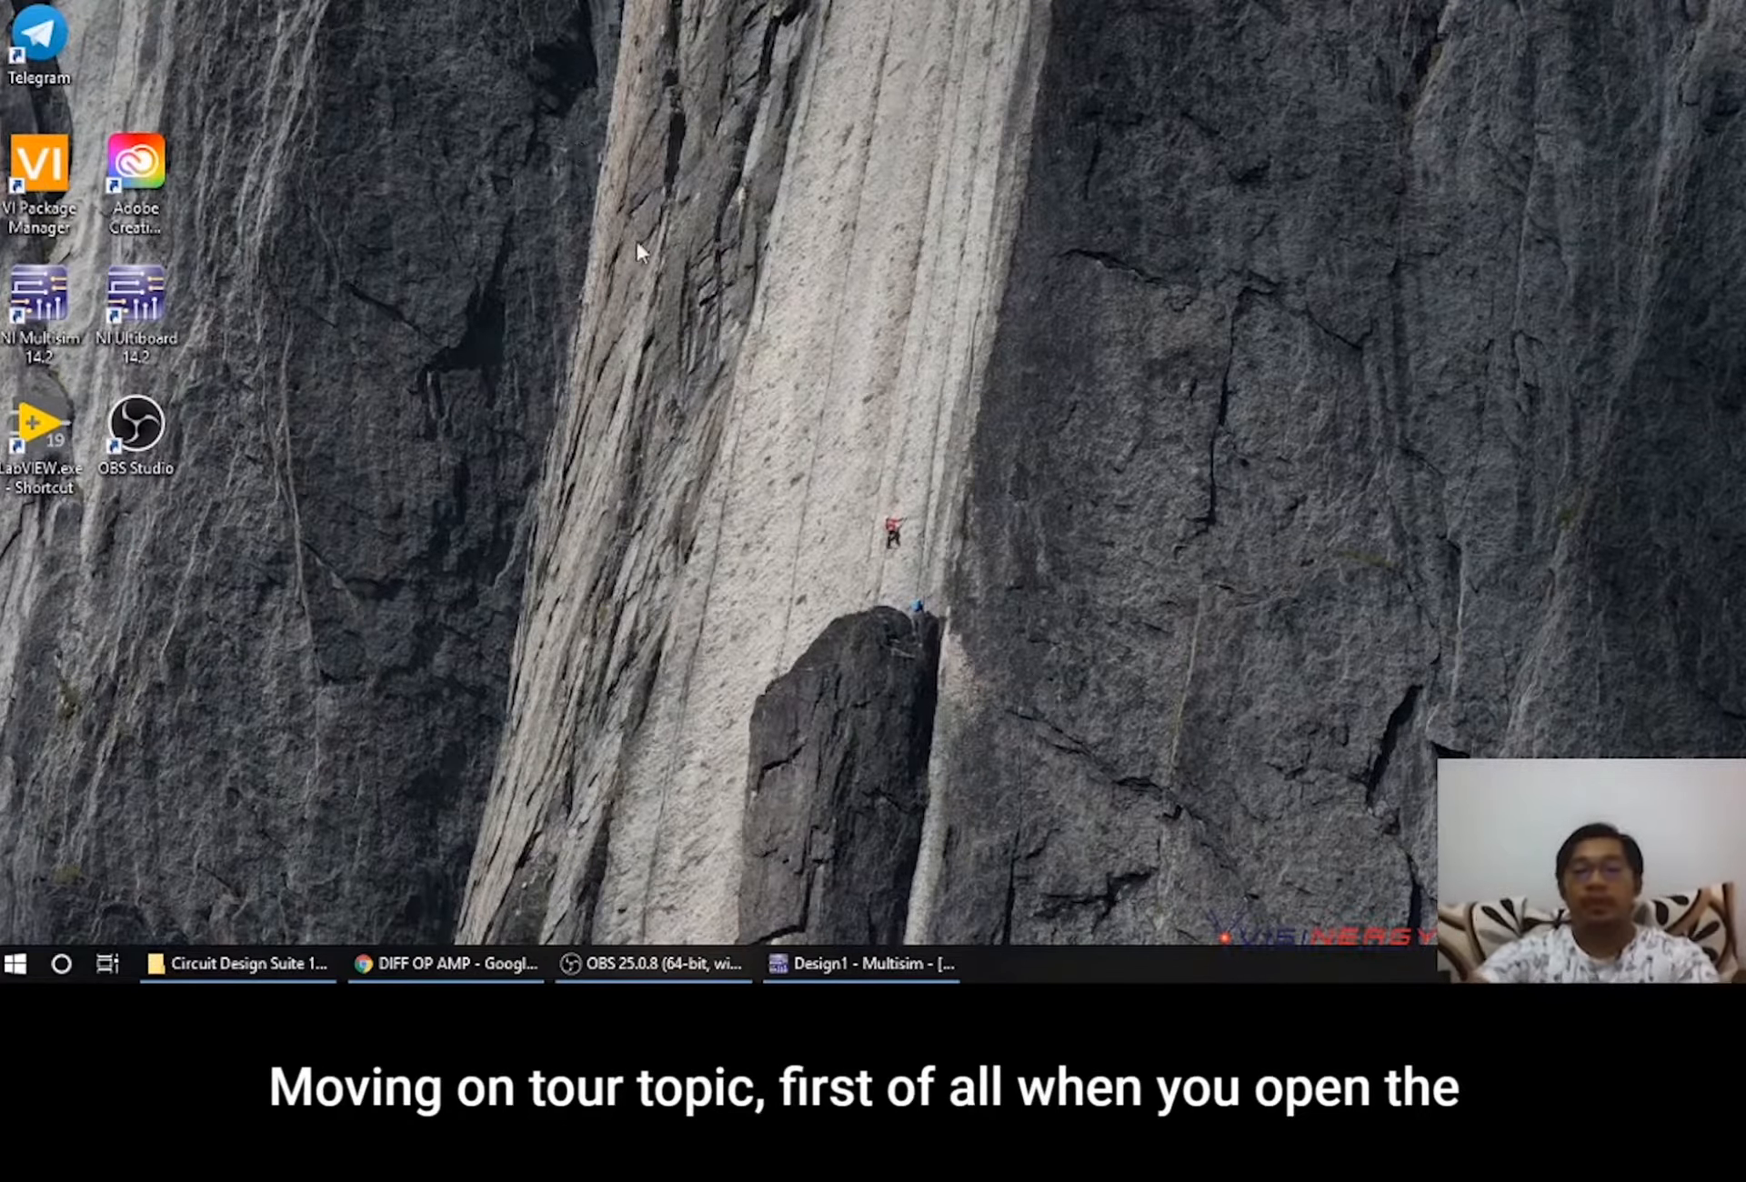
Switch to Multisim and save the open blank design under the name "basic LED circuit" as a Multisim 14 file
left_click(871, 962)
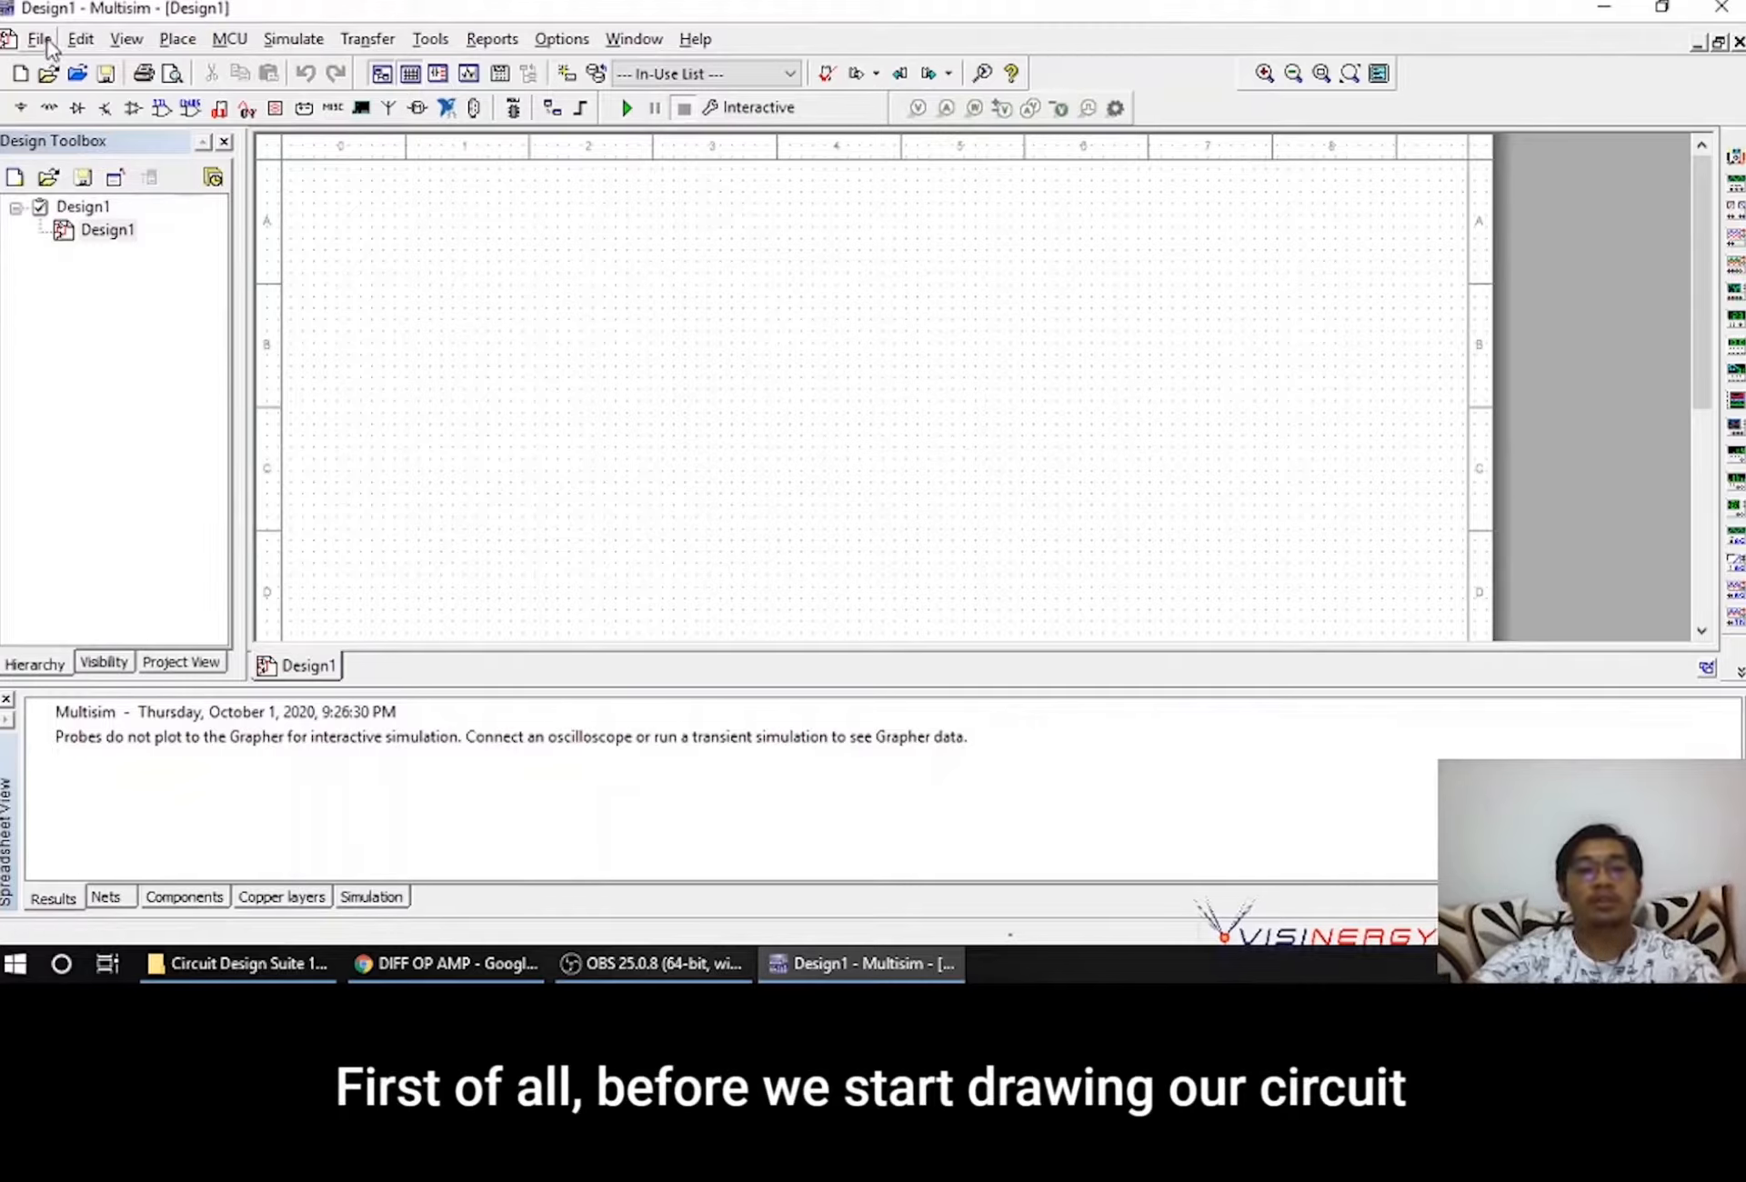
left_click(45, 41)
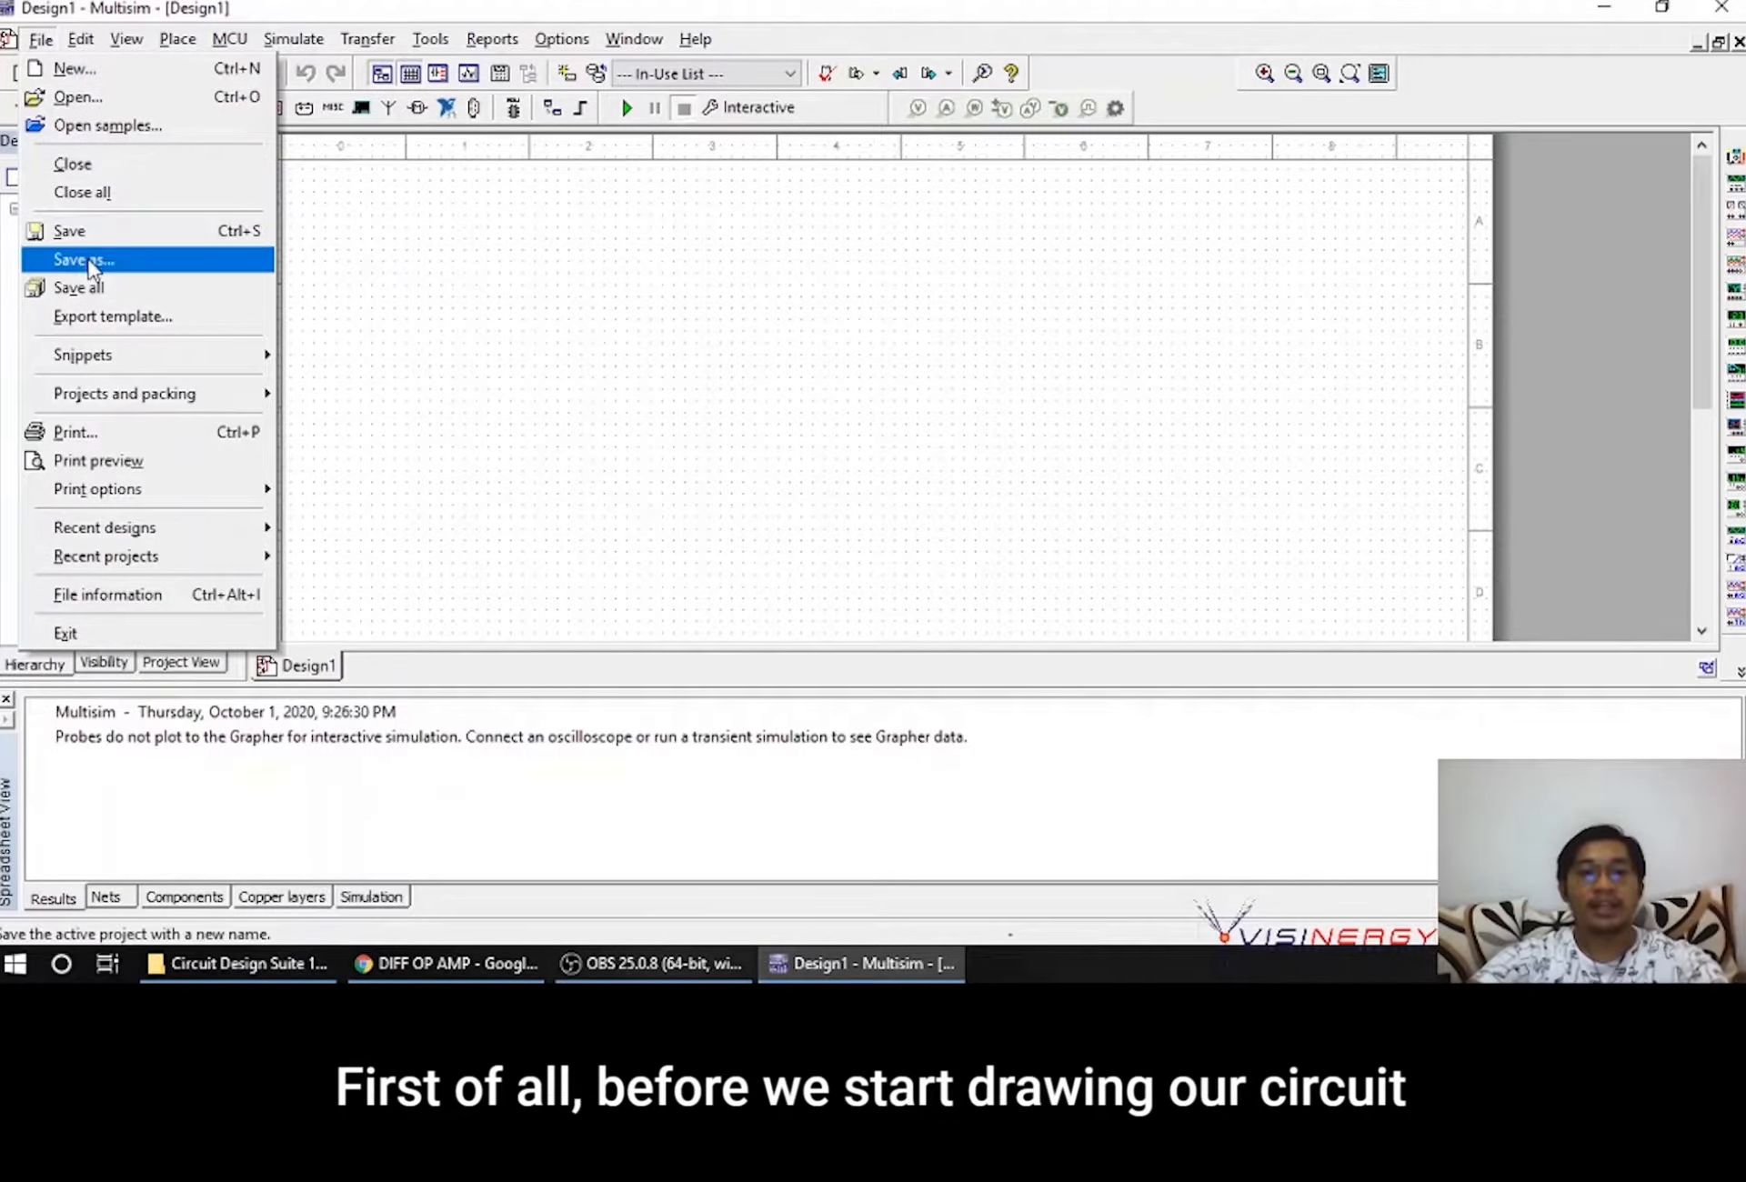
left_click(86, 261)
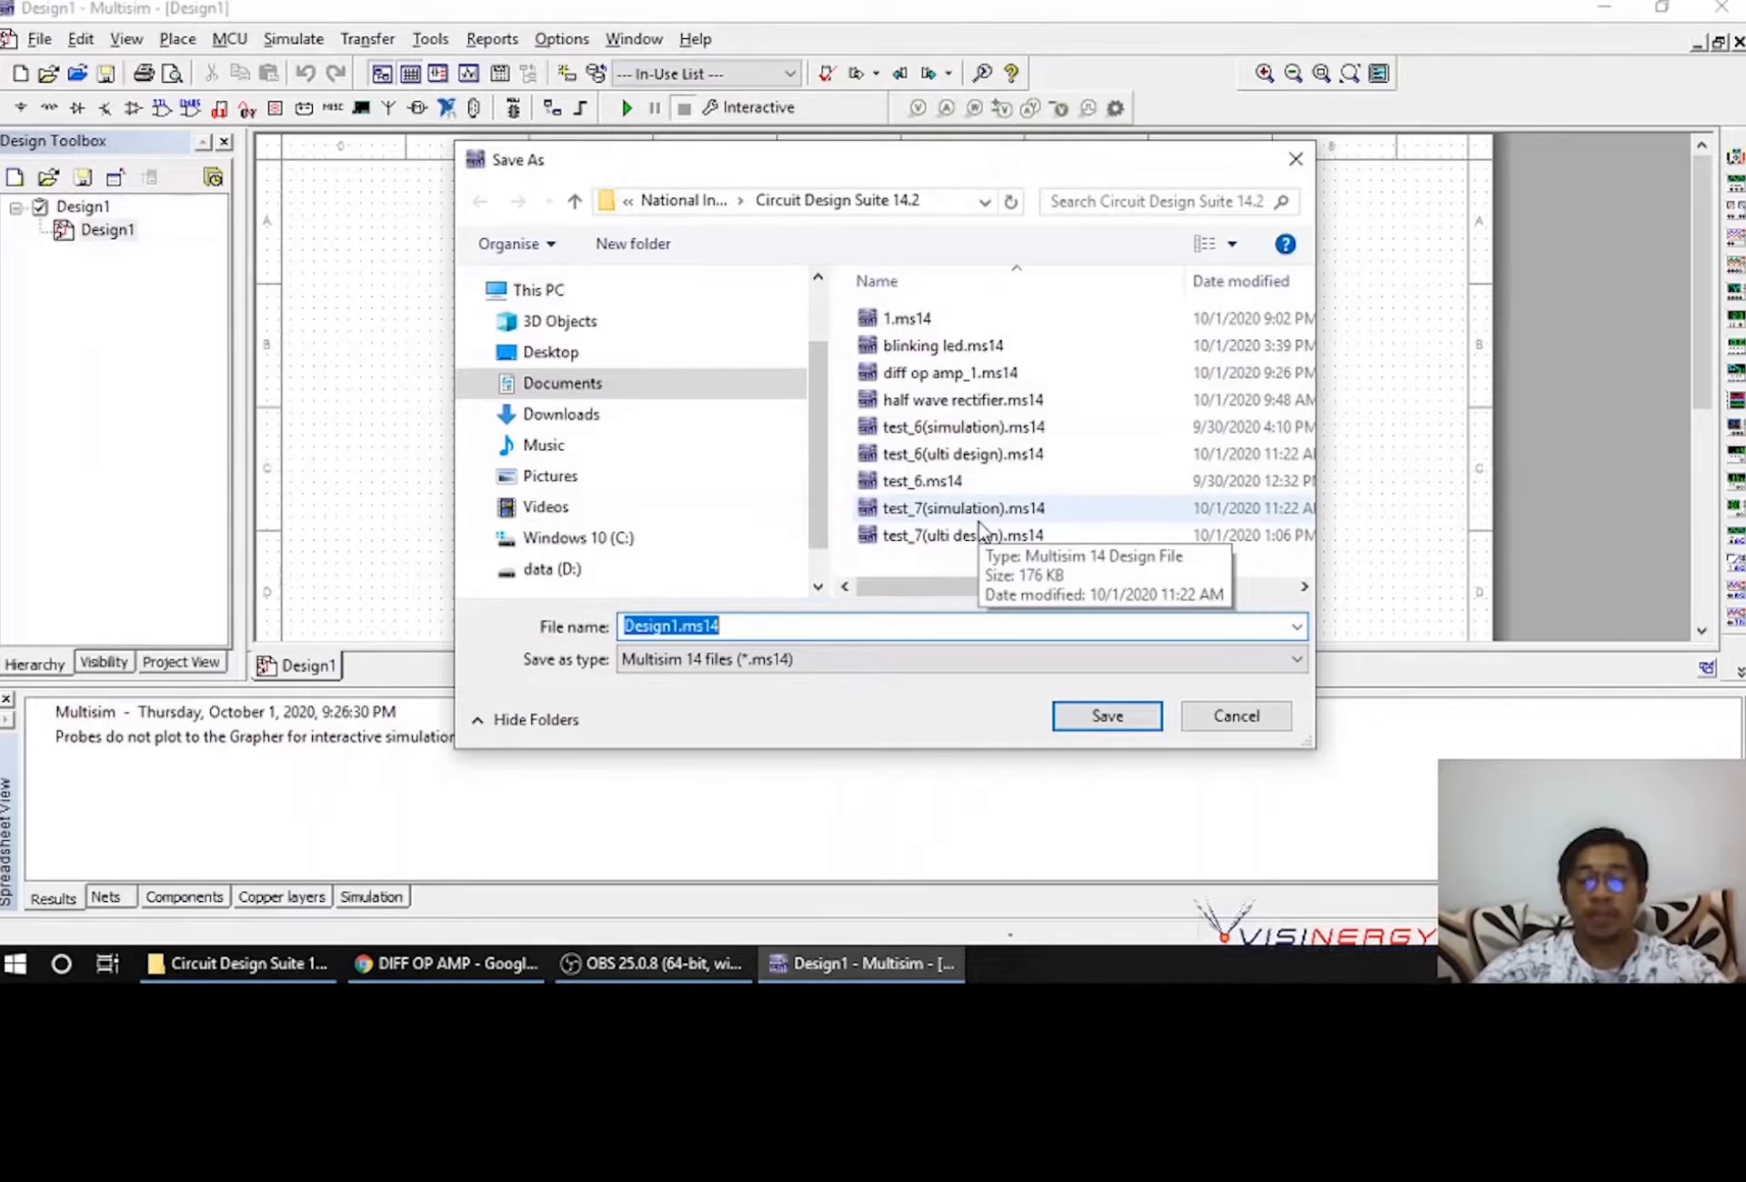
type("ba")
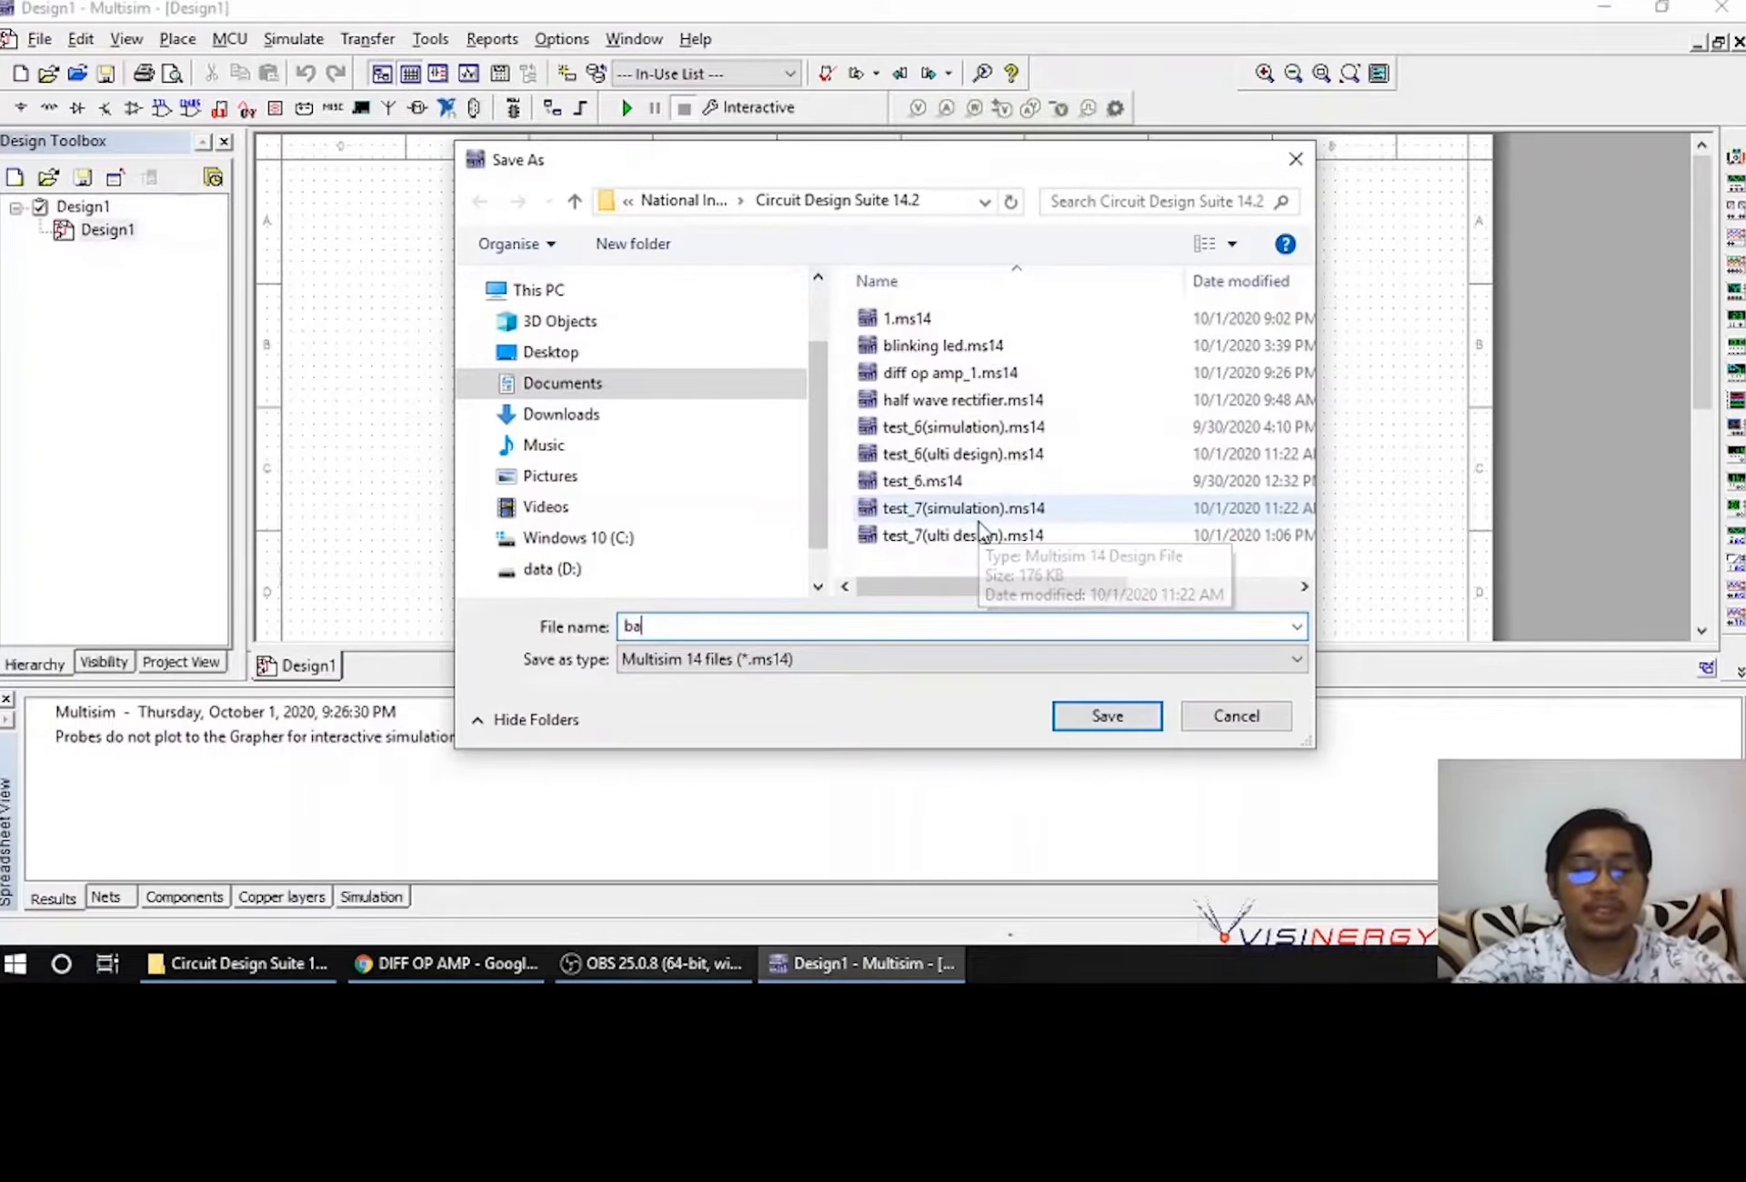
type("sic LED")
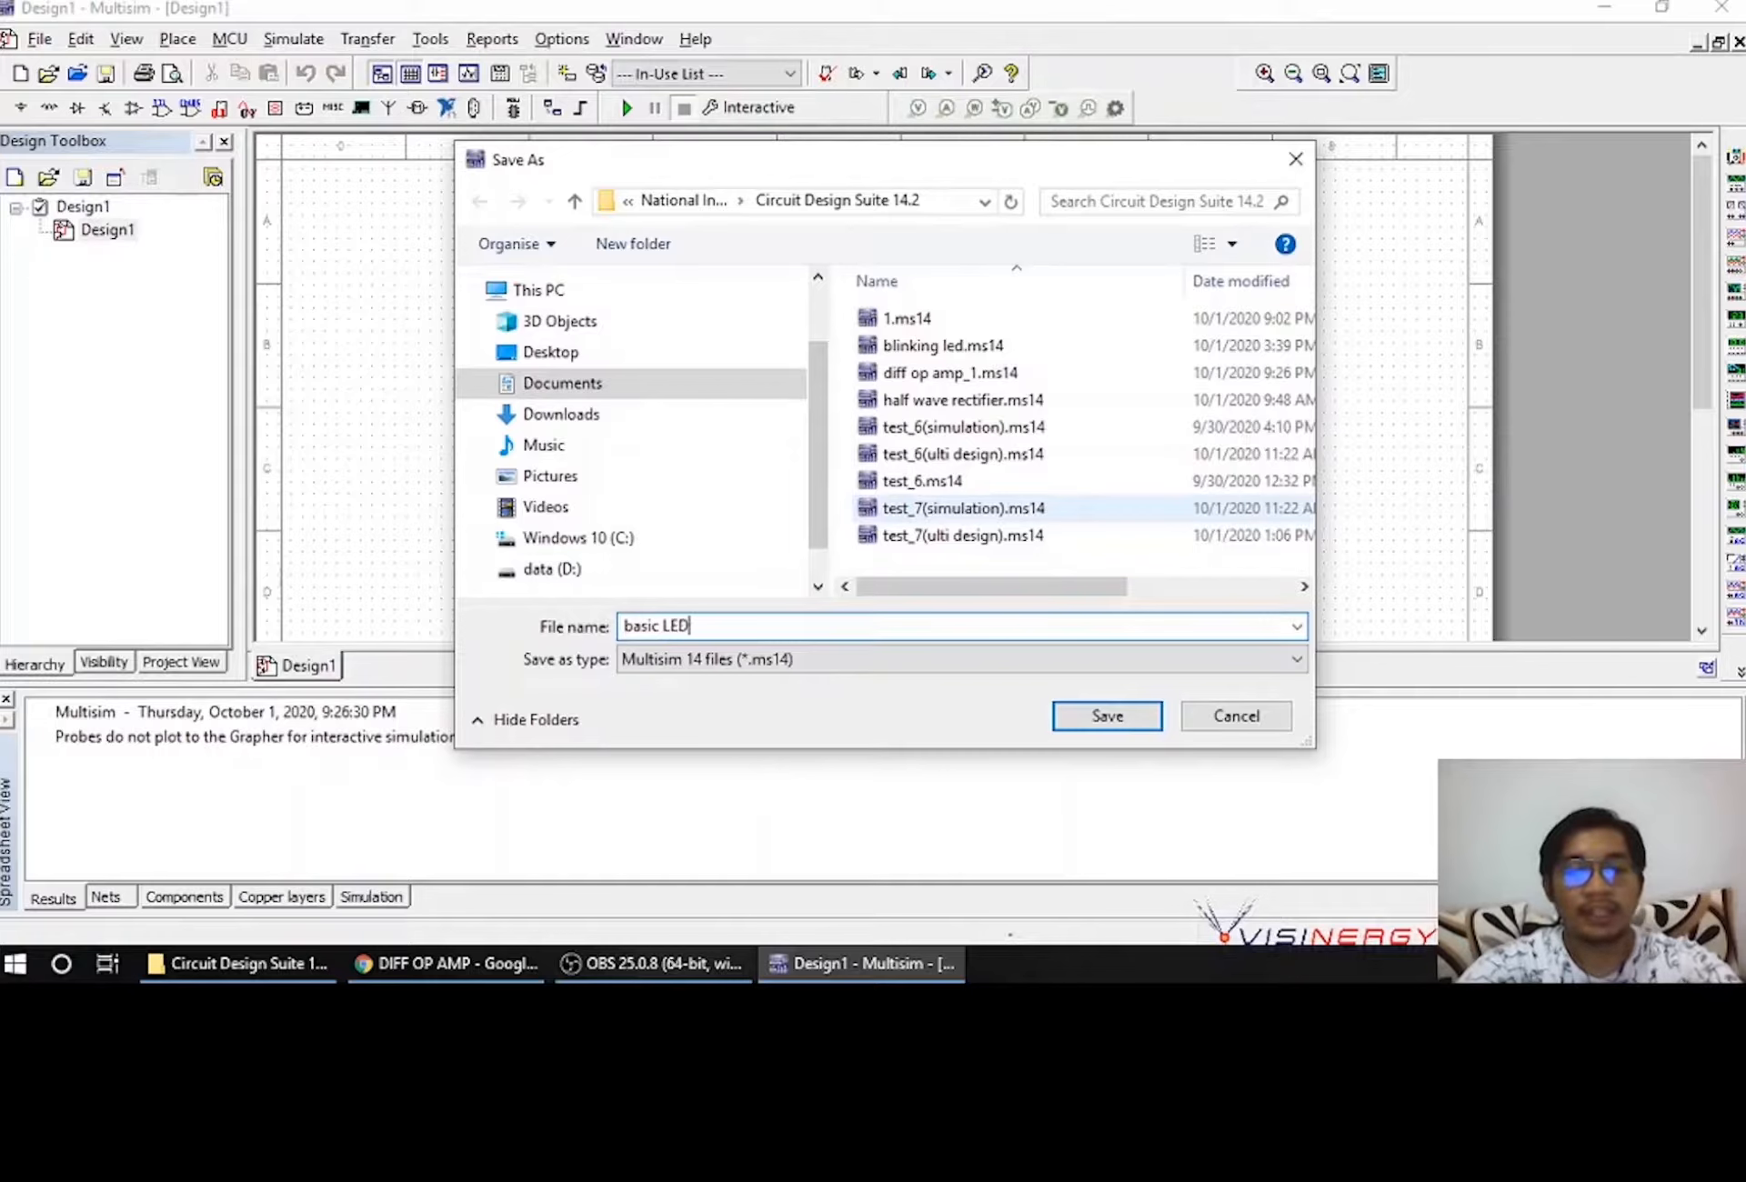
type(" circuiit")
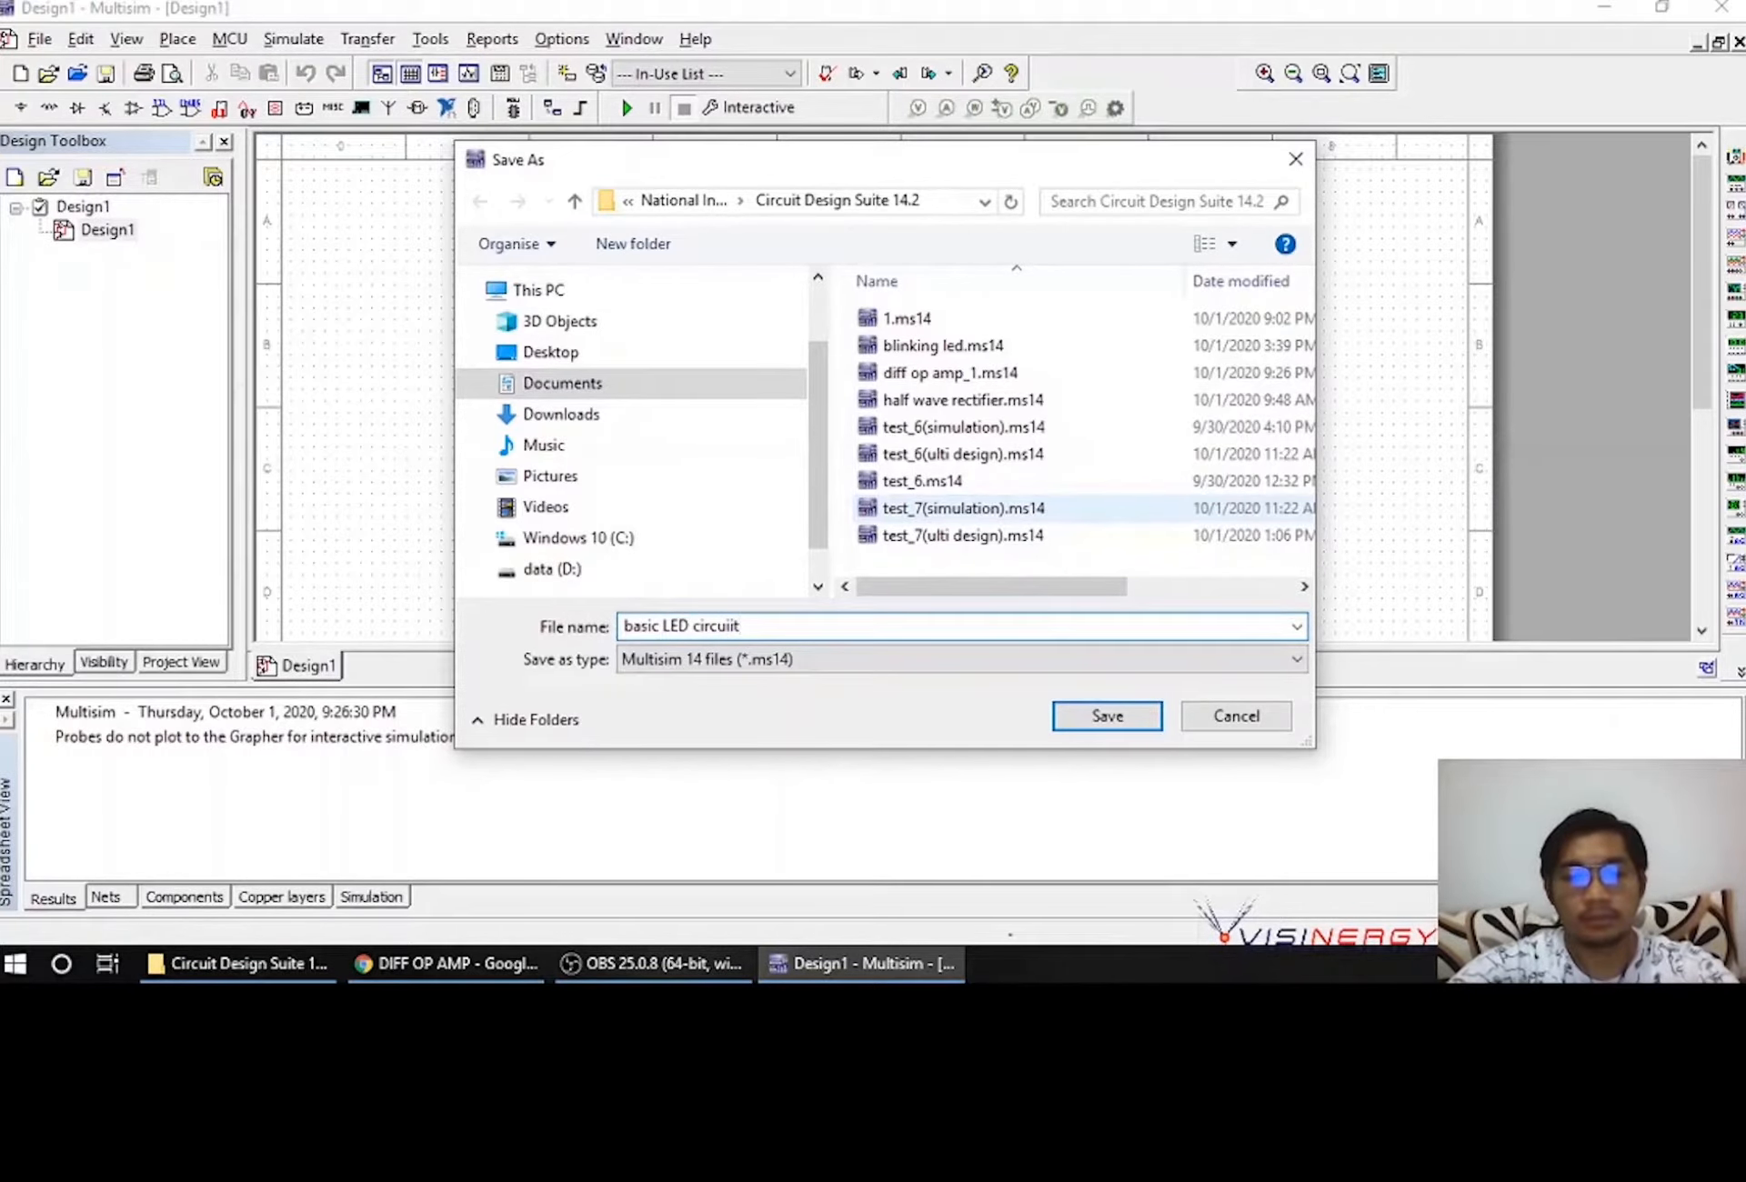
key("BackSpace")
key("BackSpace")
type("t")
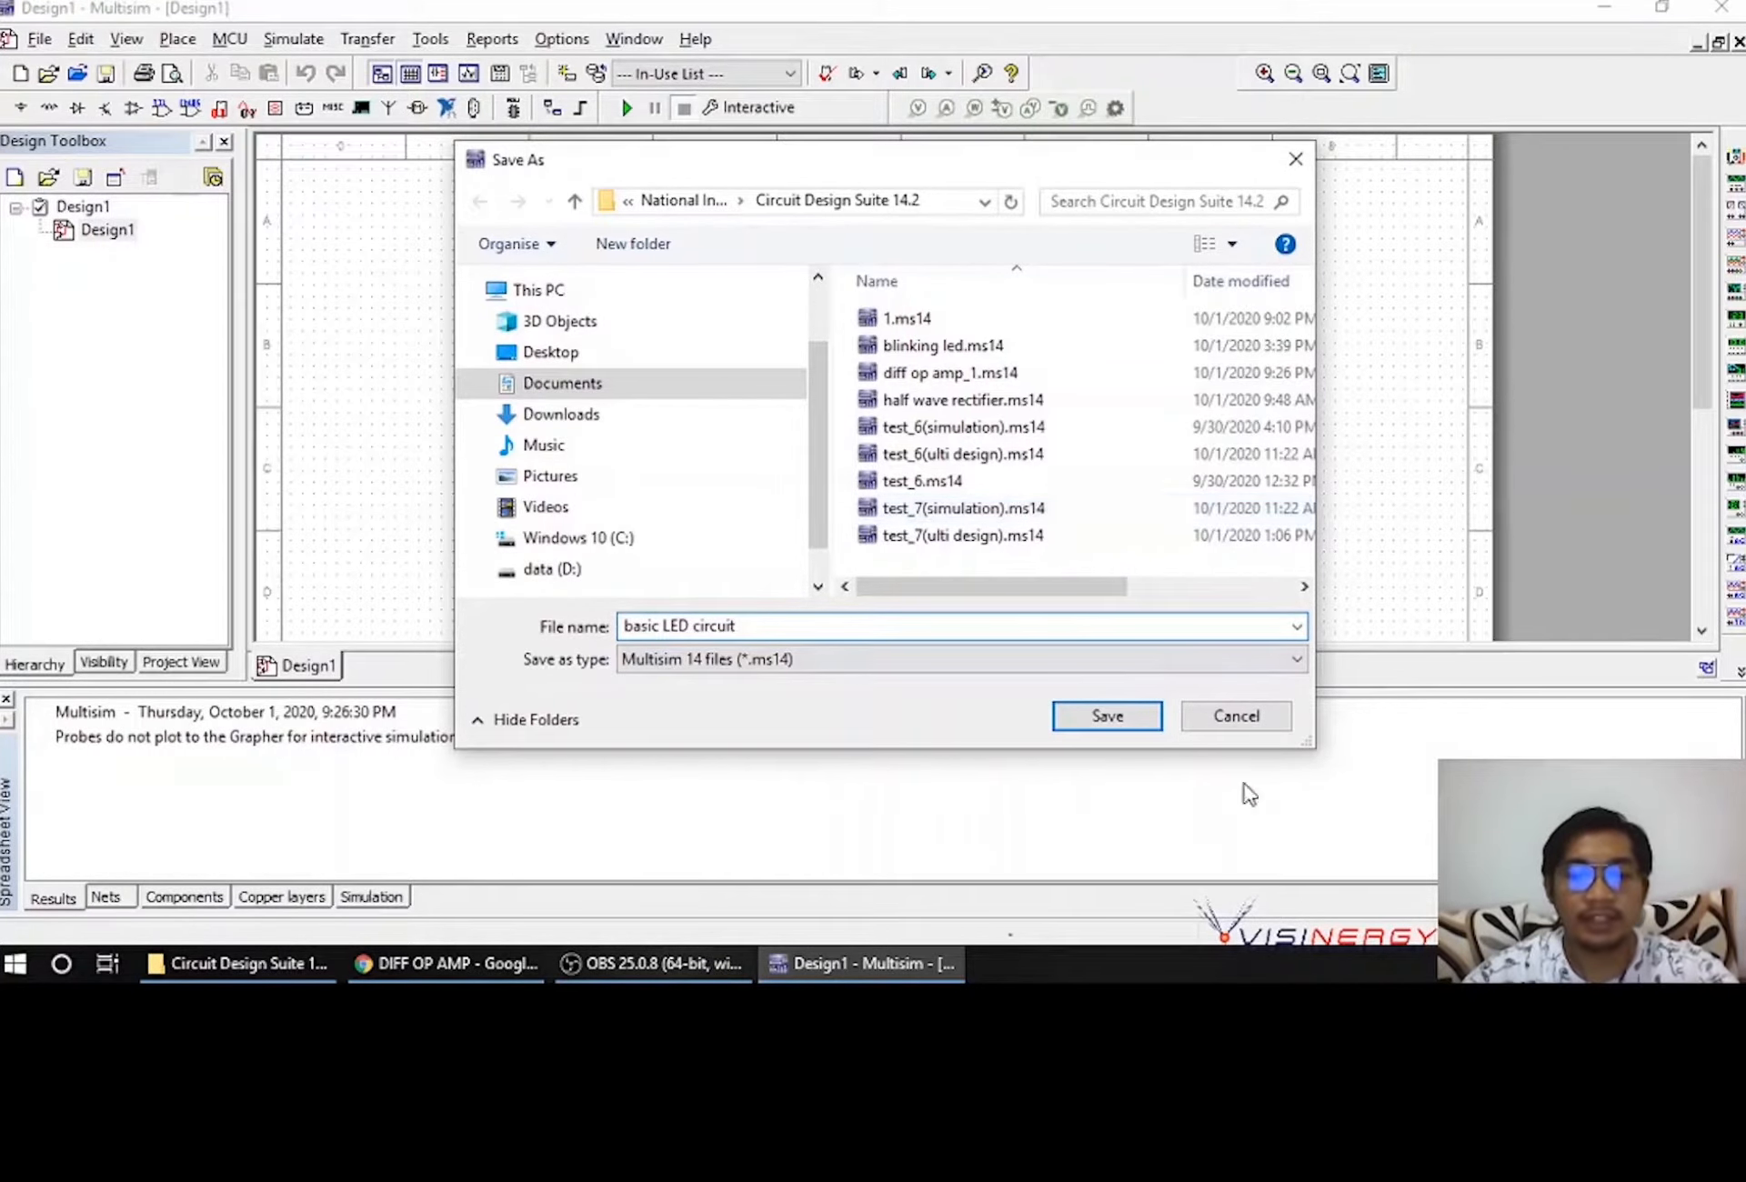
left_click(1131, 713)
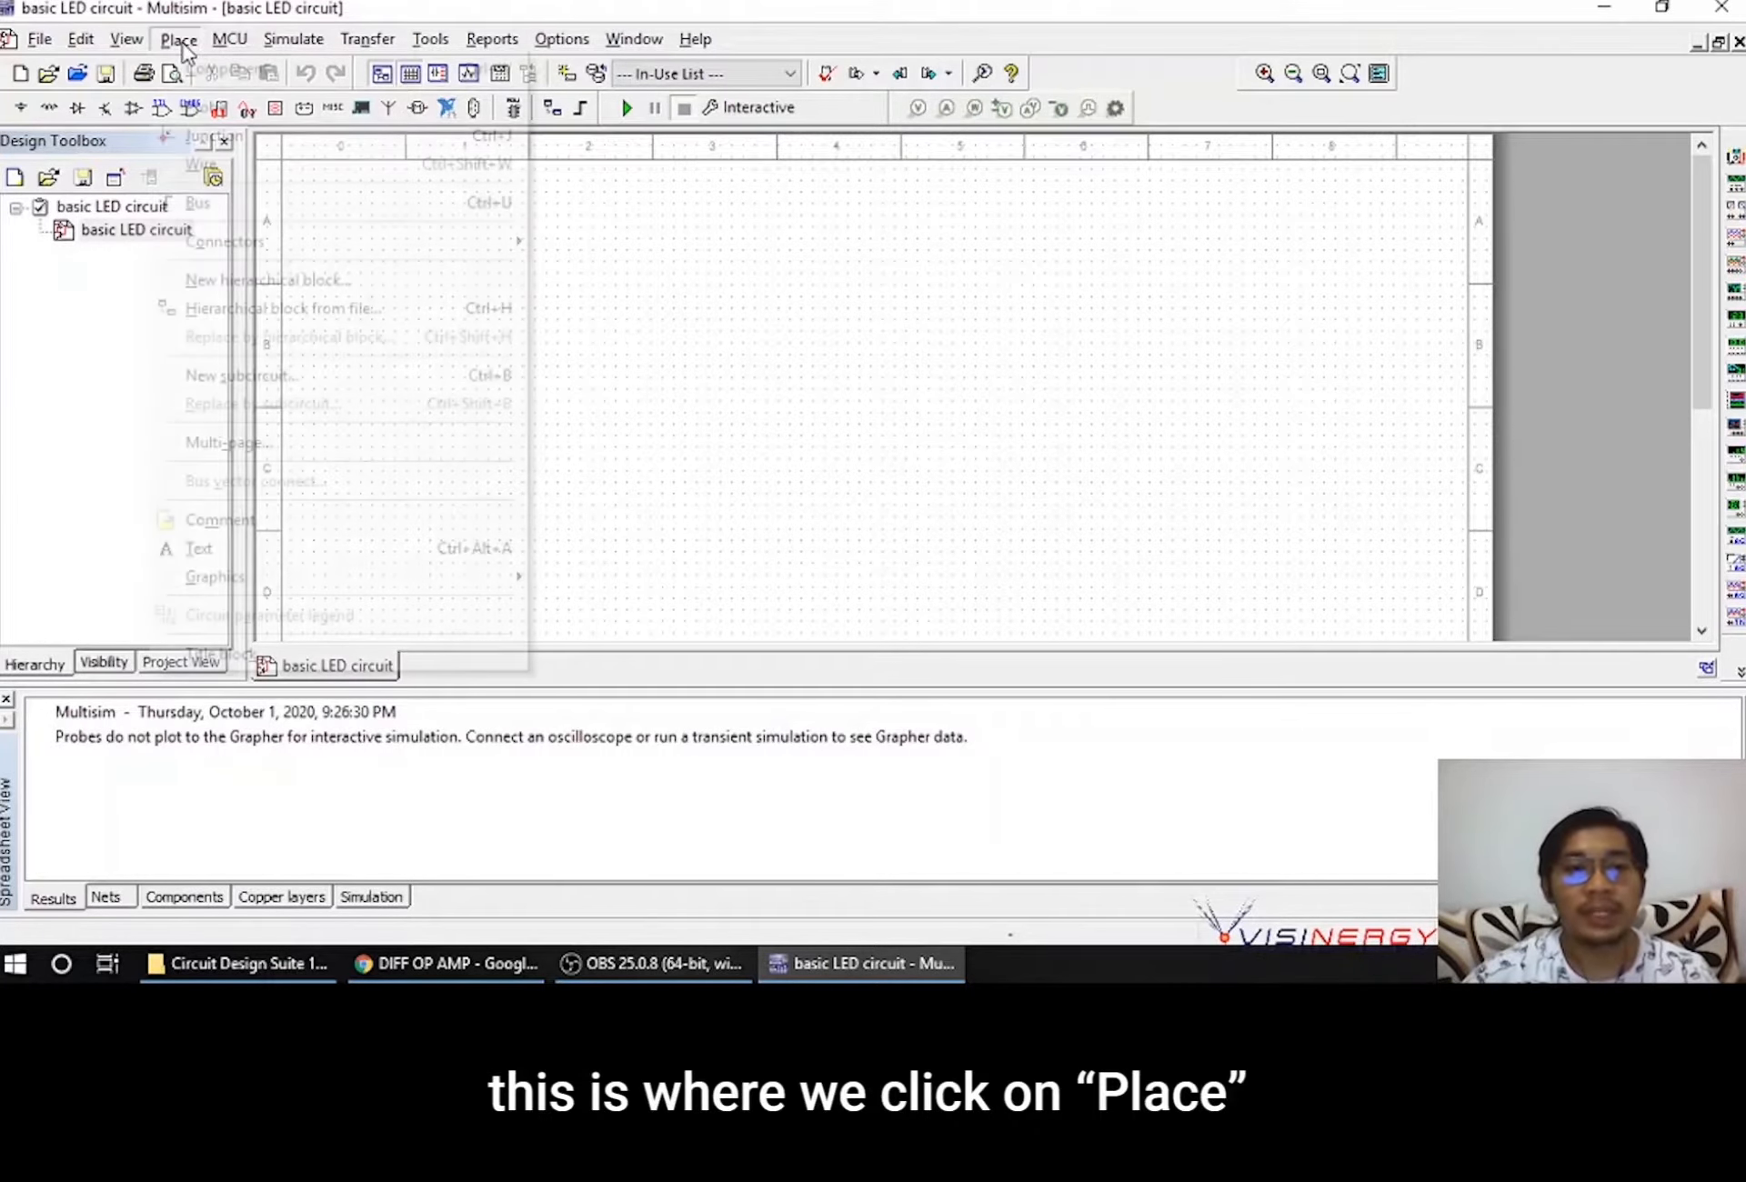
Place an AC_POWER component from the POWER_SOURCES family of the Sources group on the left part of the schematic
left_click(181, 40)
left_click(199, 71)
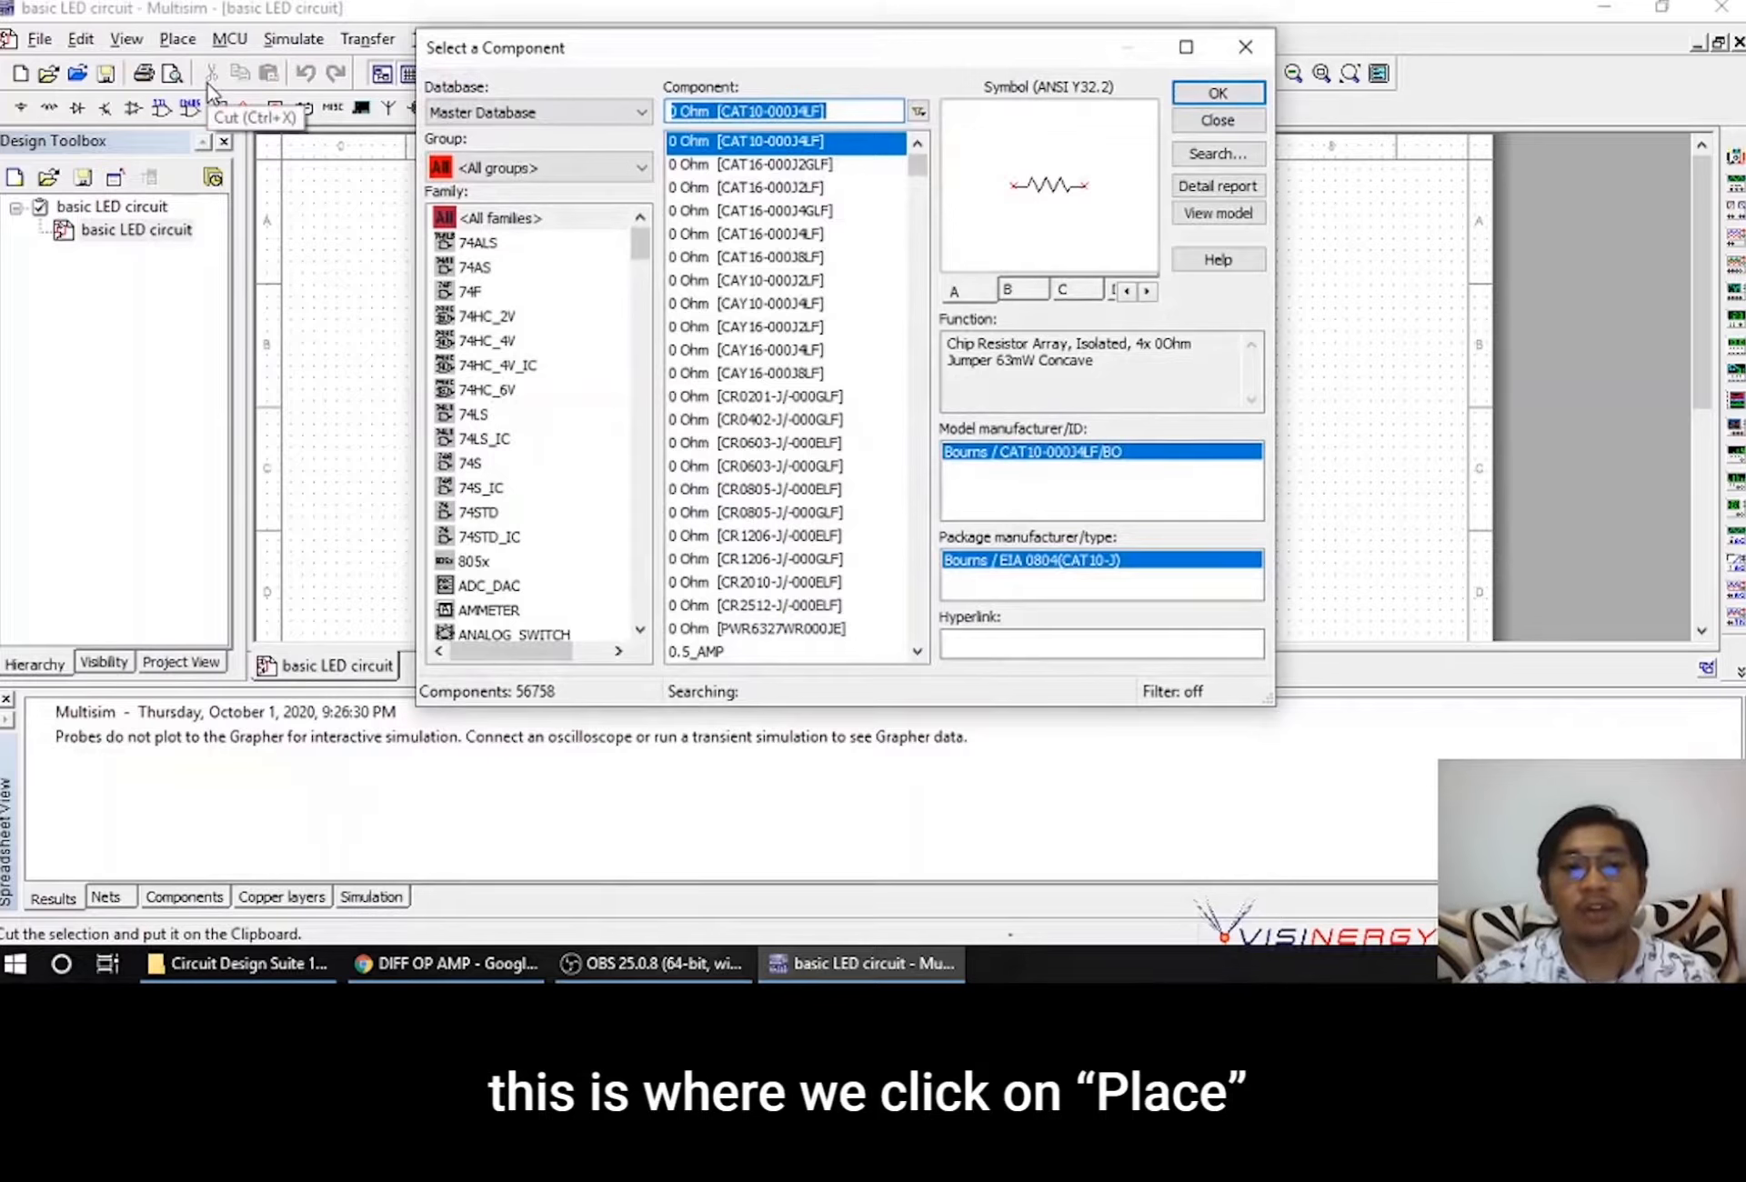
left_click(496, 173)
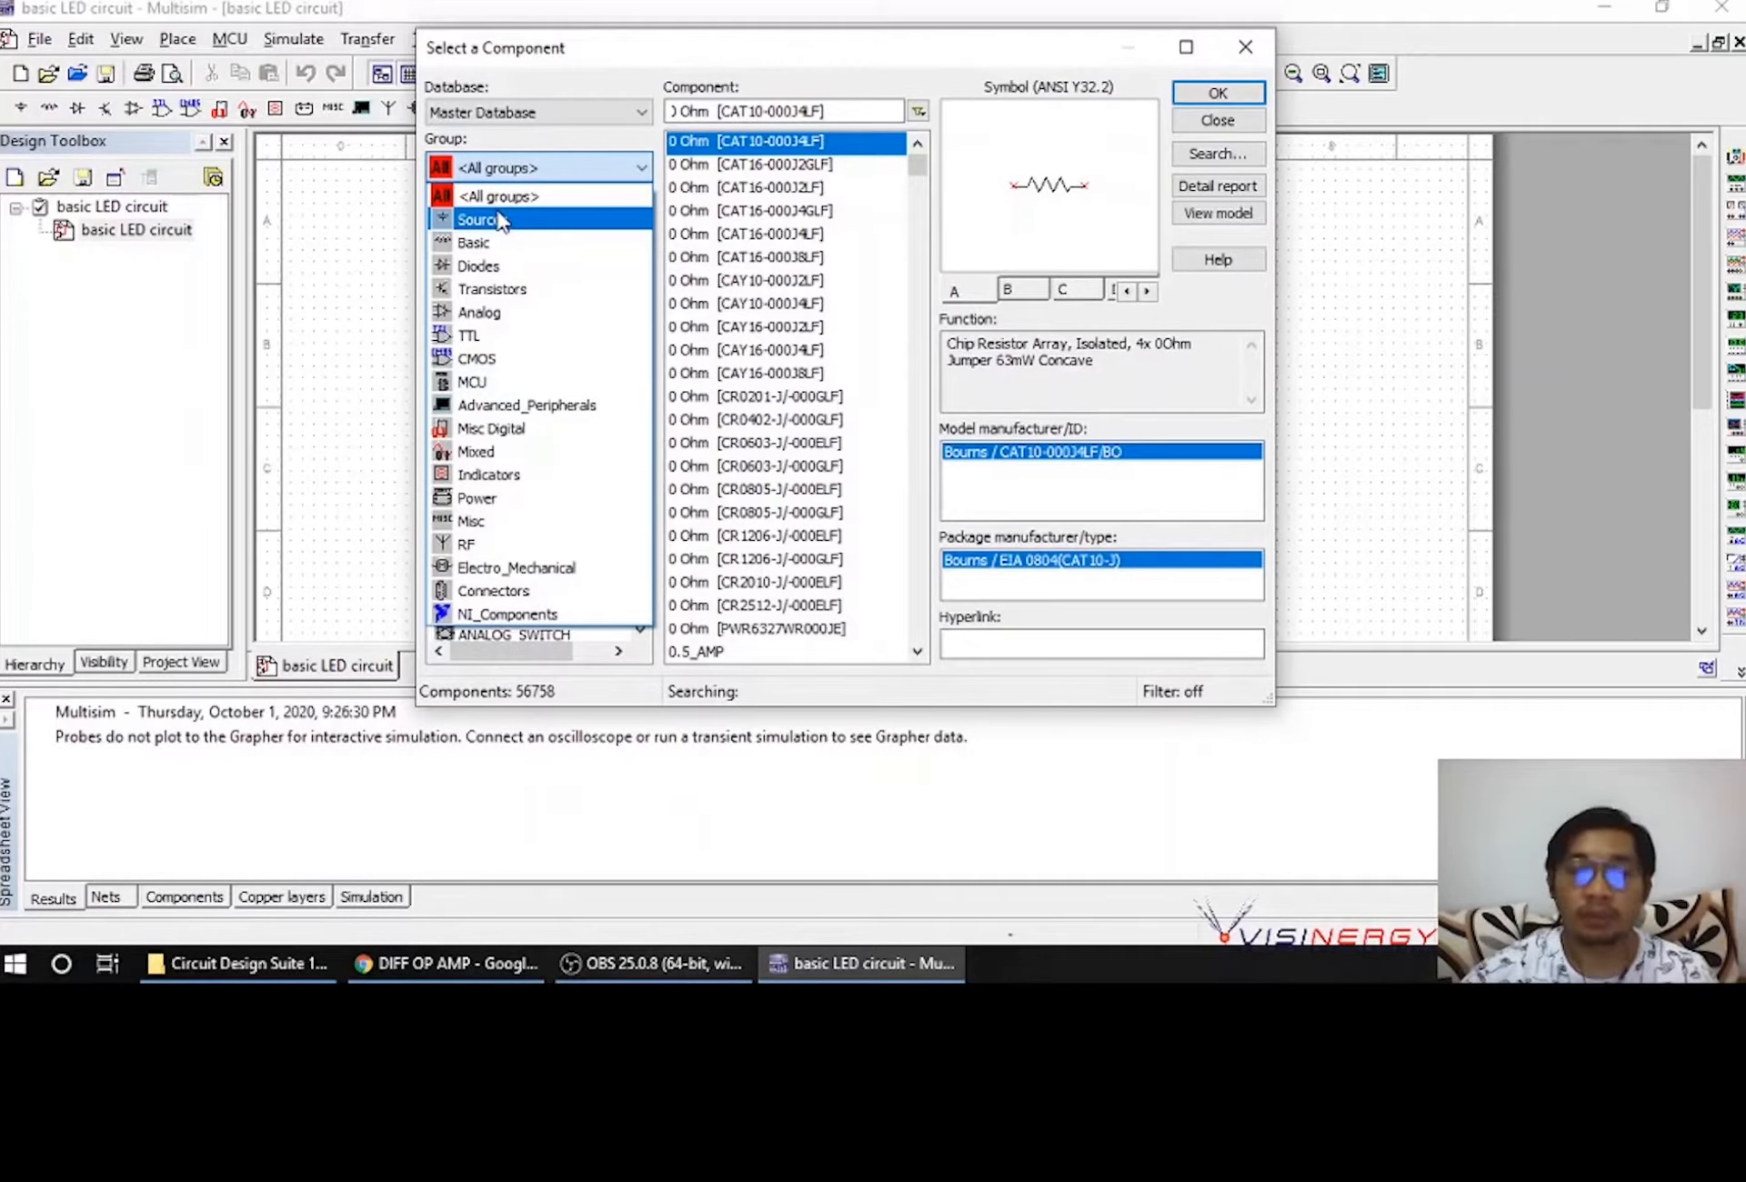
left_click(500, 221)
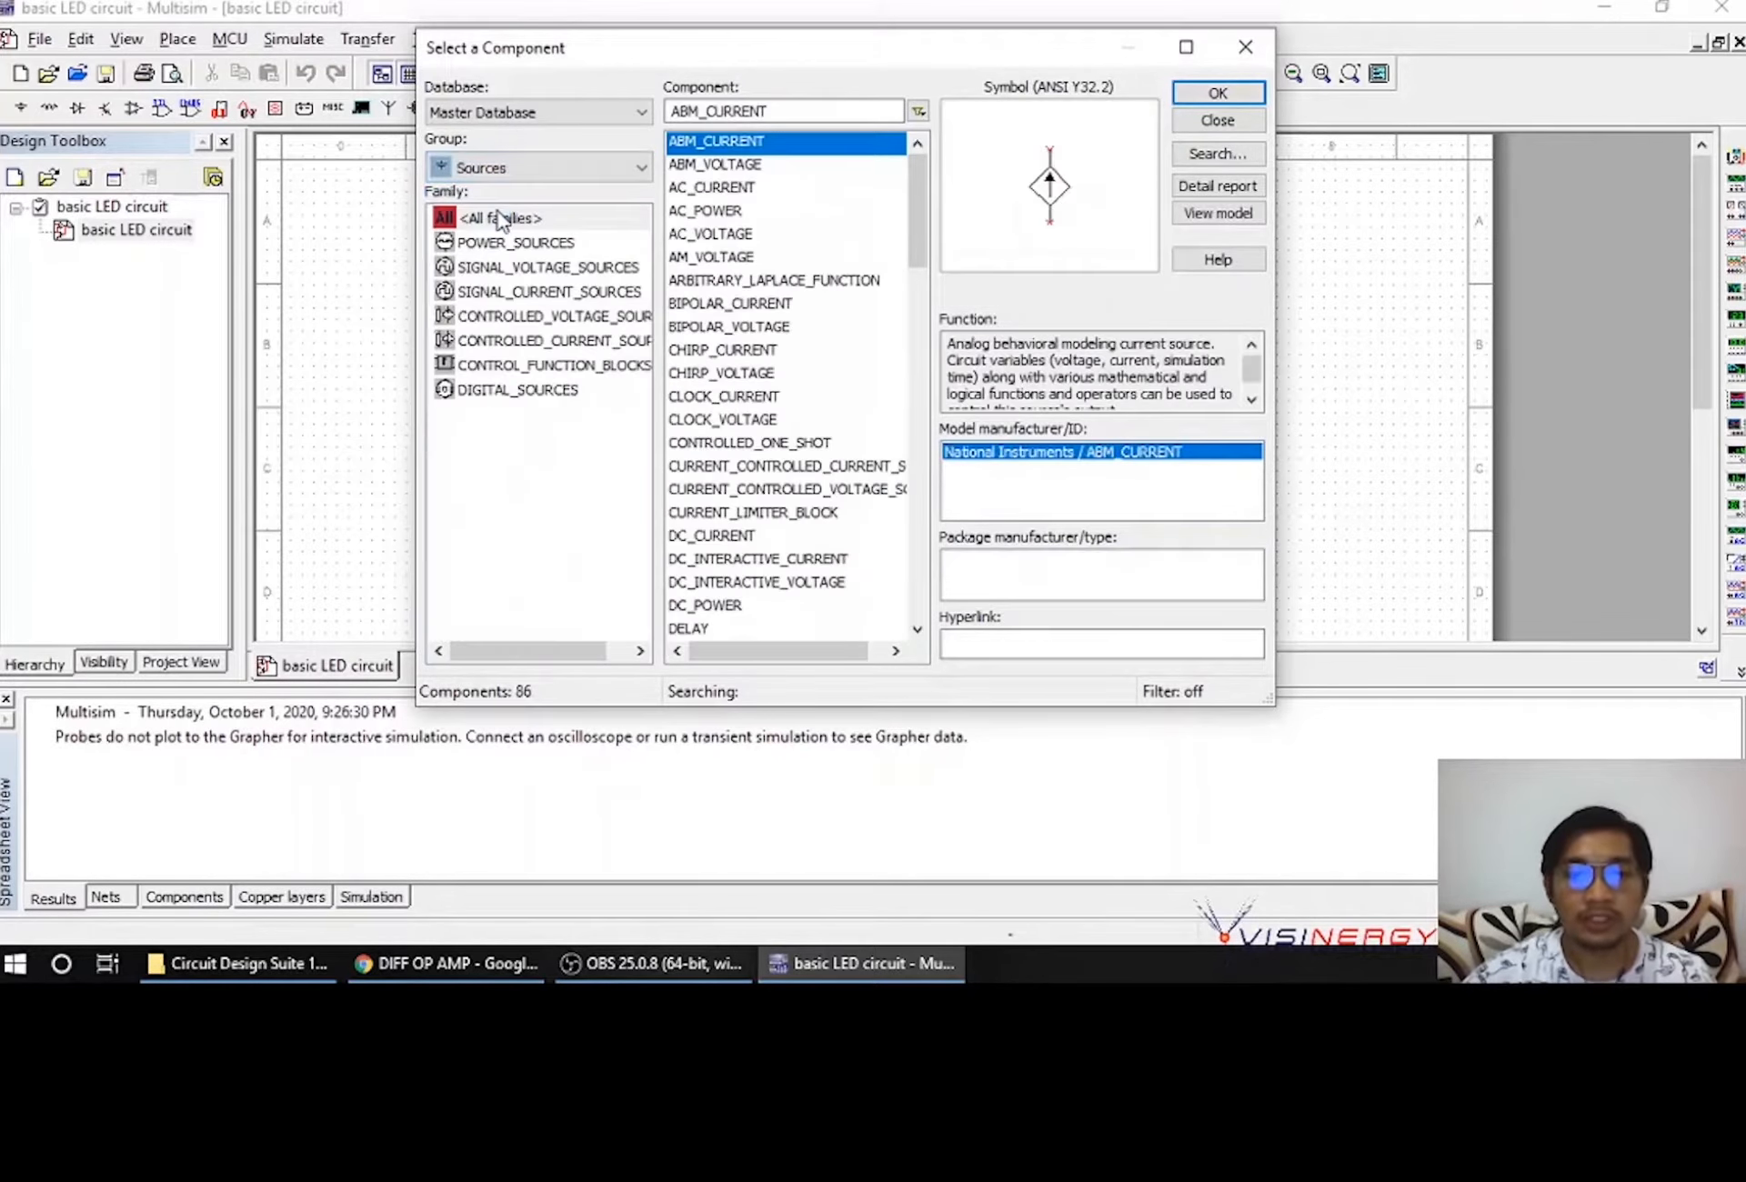
left_click(506, 242)
key("Return")
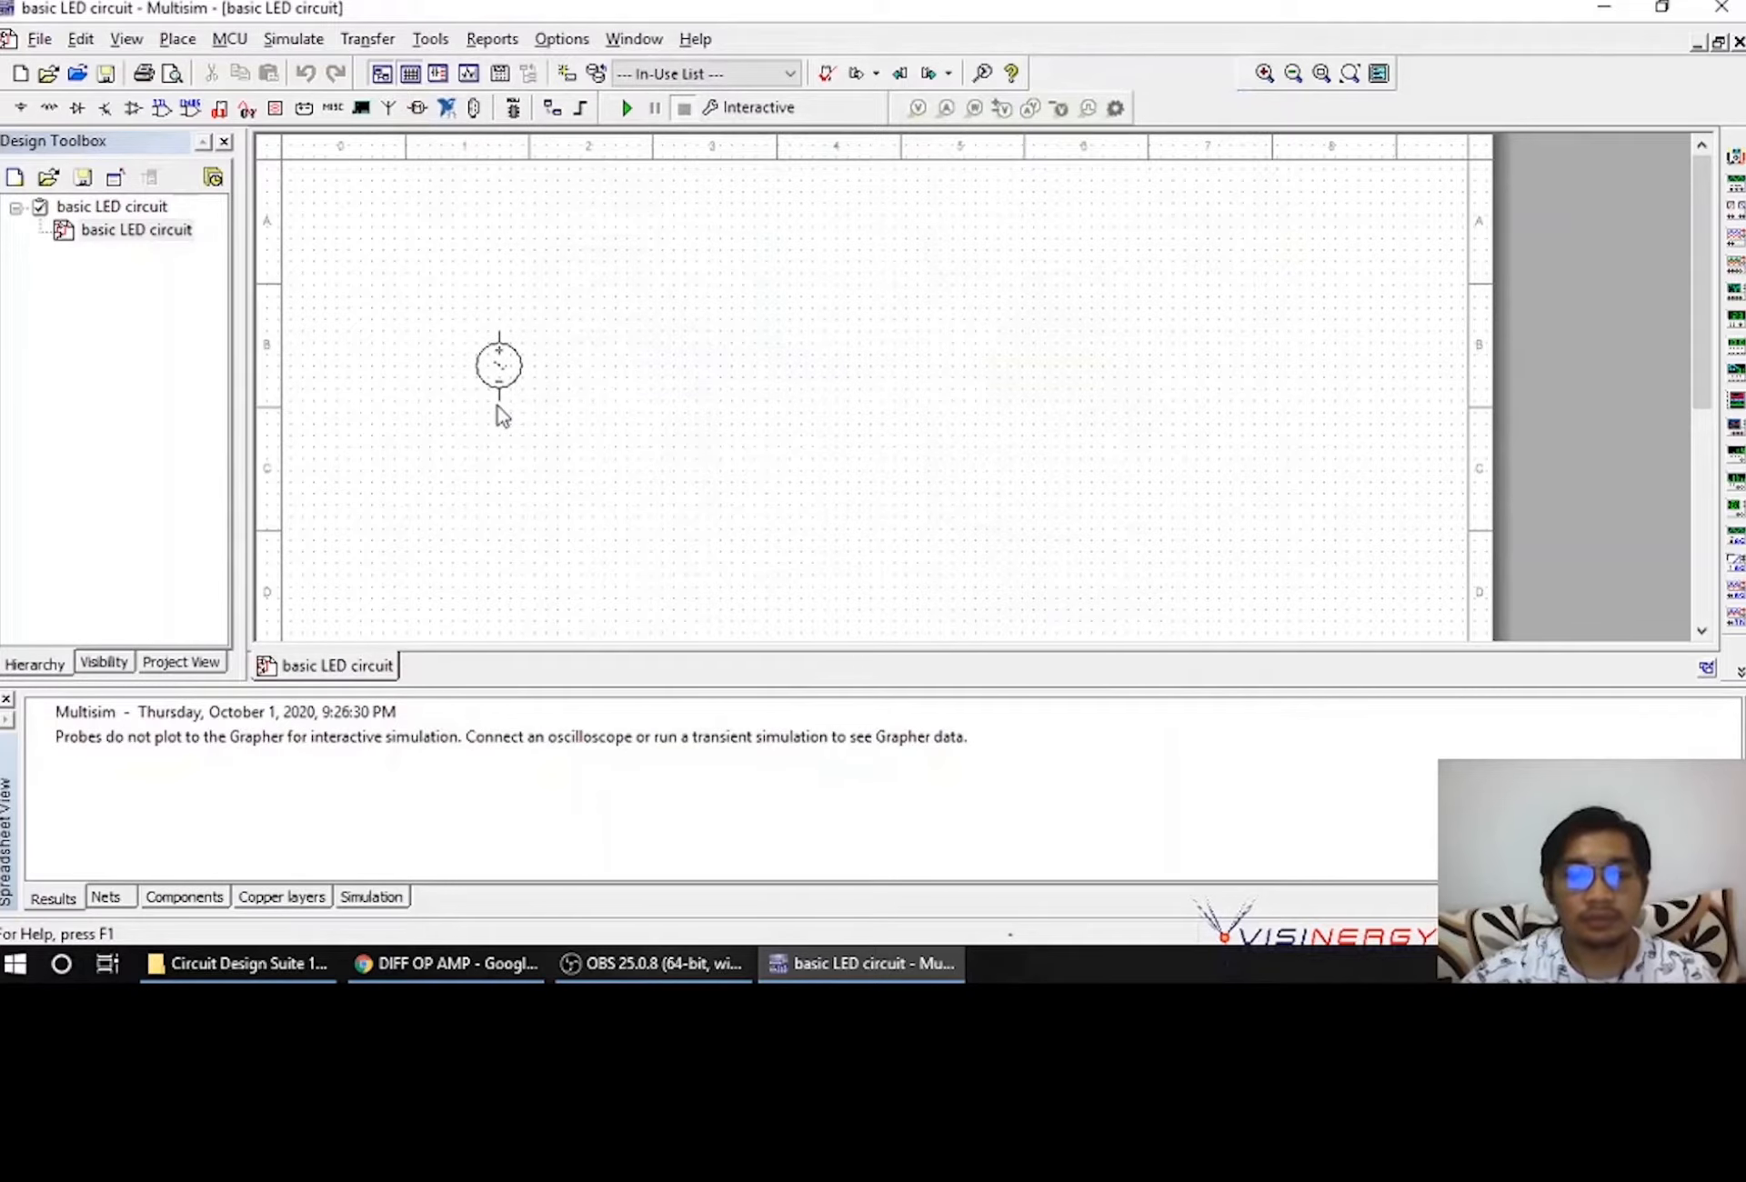
left_click(498, 408)
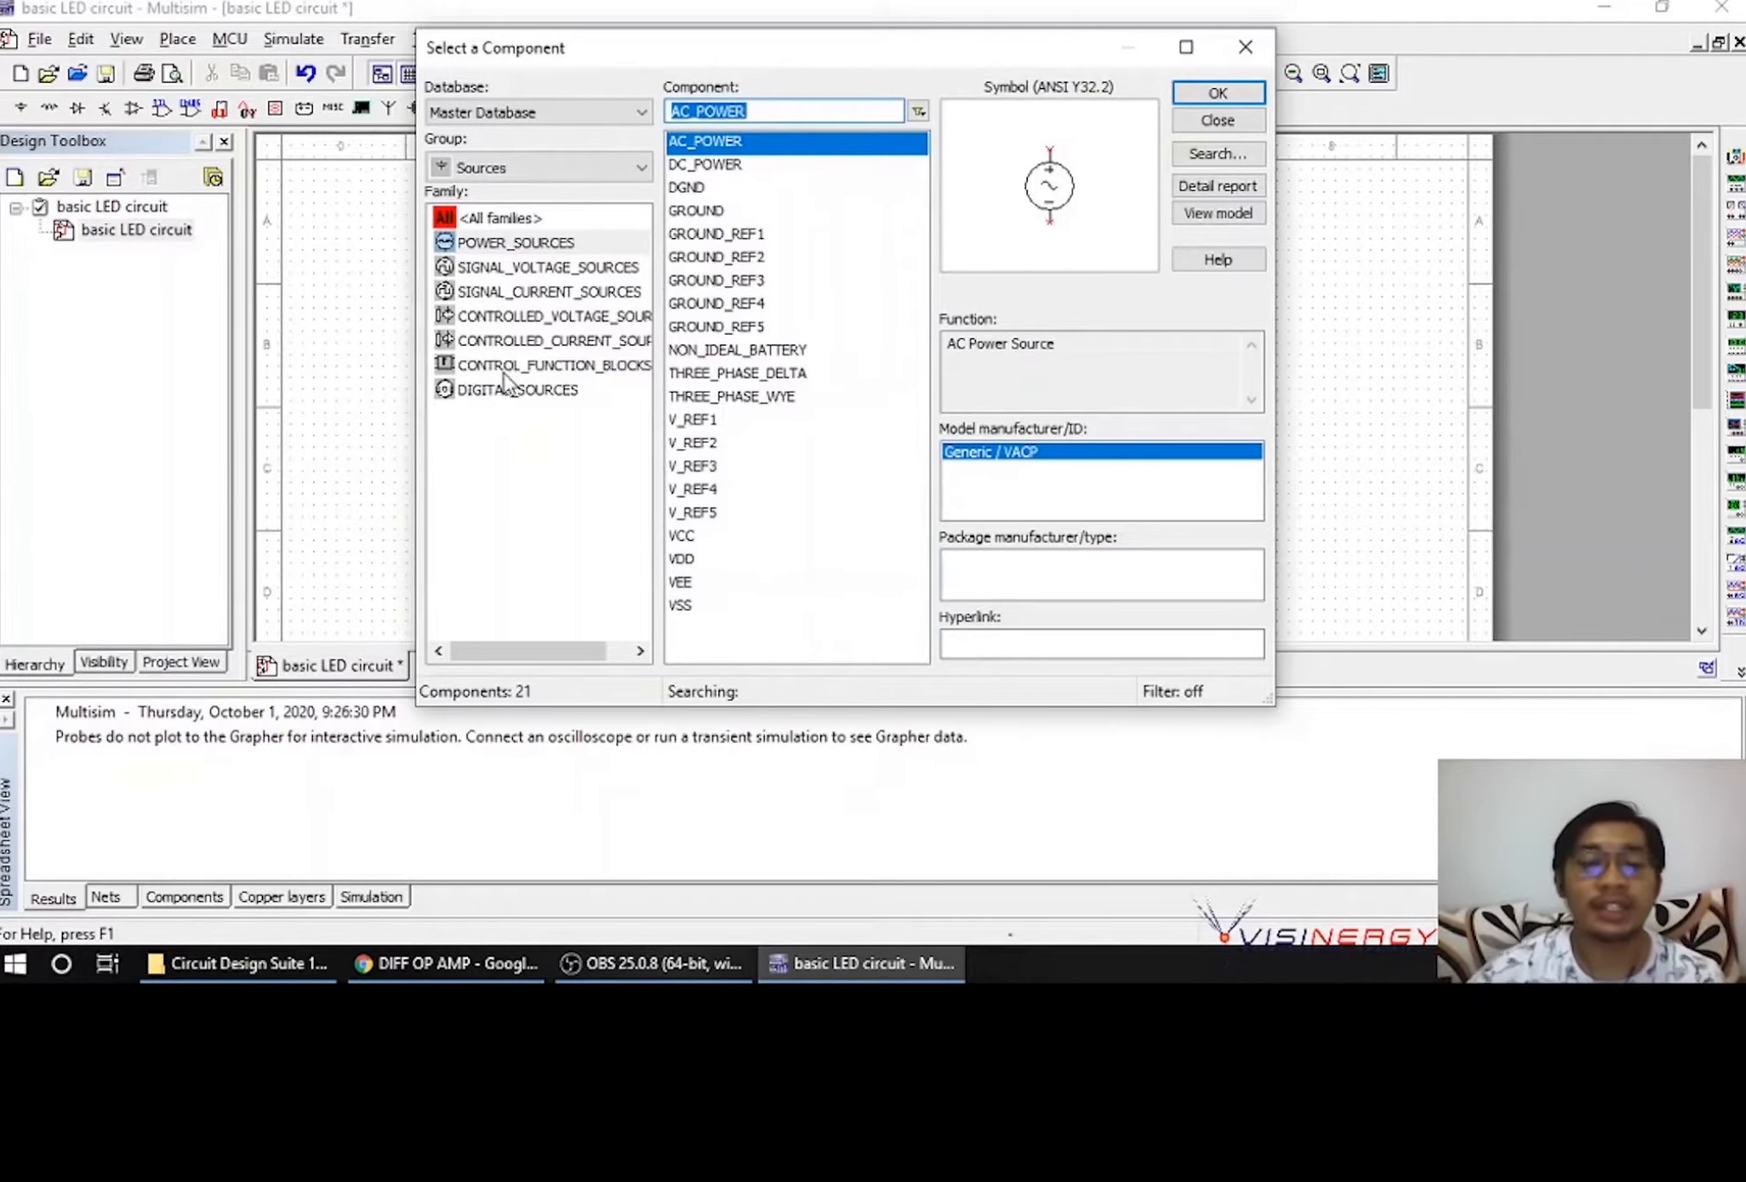
Place a DC_POWER source on the schematic to the right of the AC source
left_click(704, 165)
left_click(1184, 93)
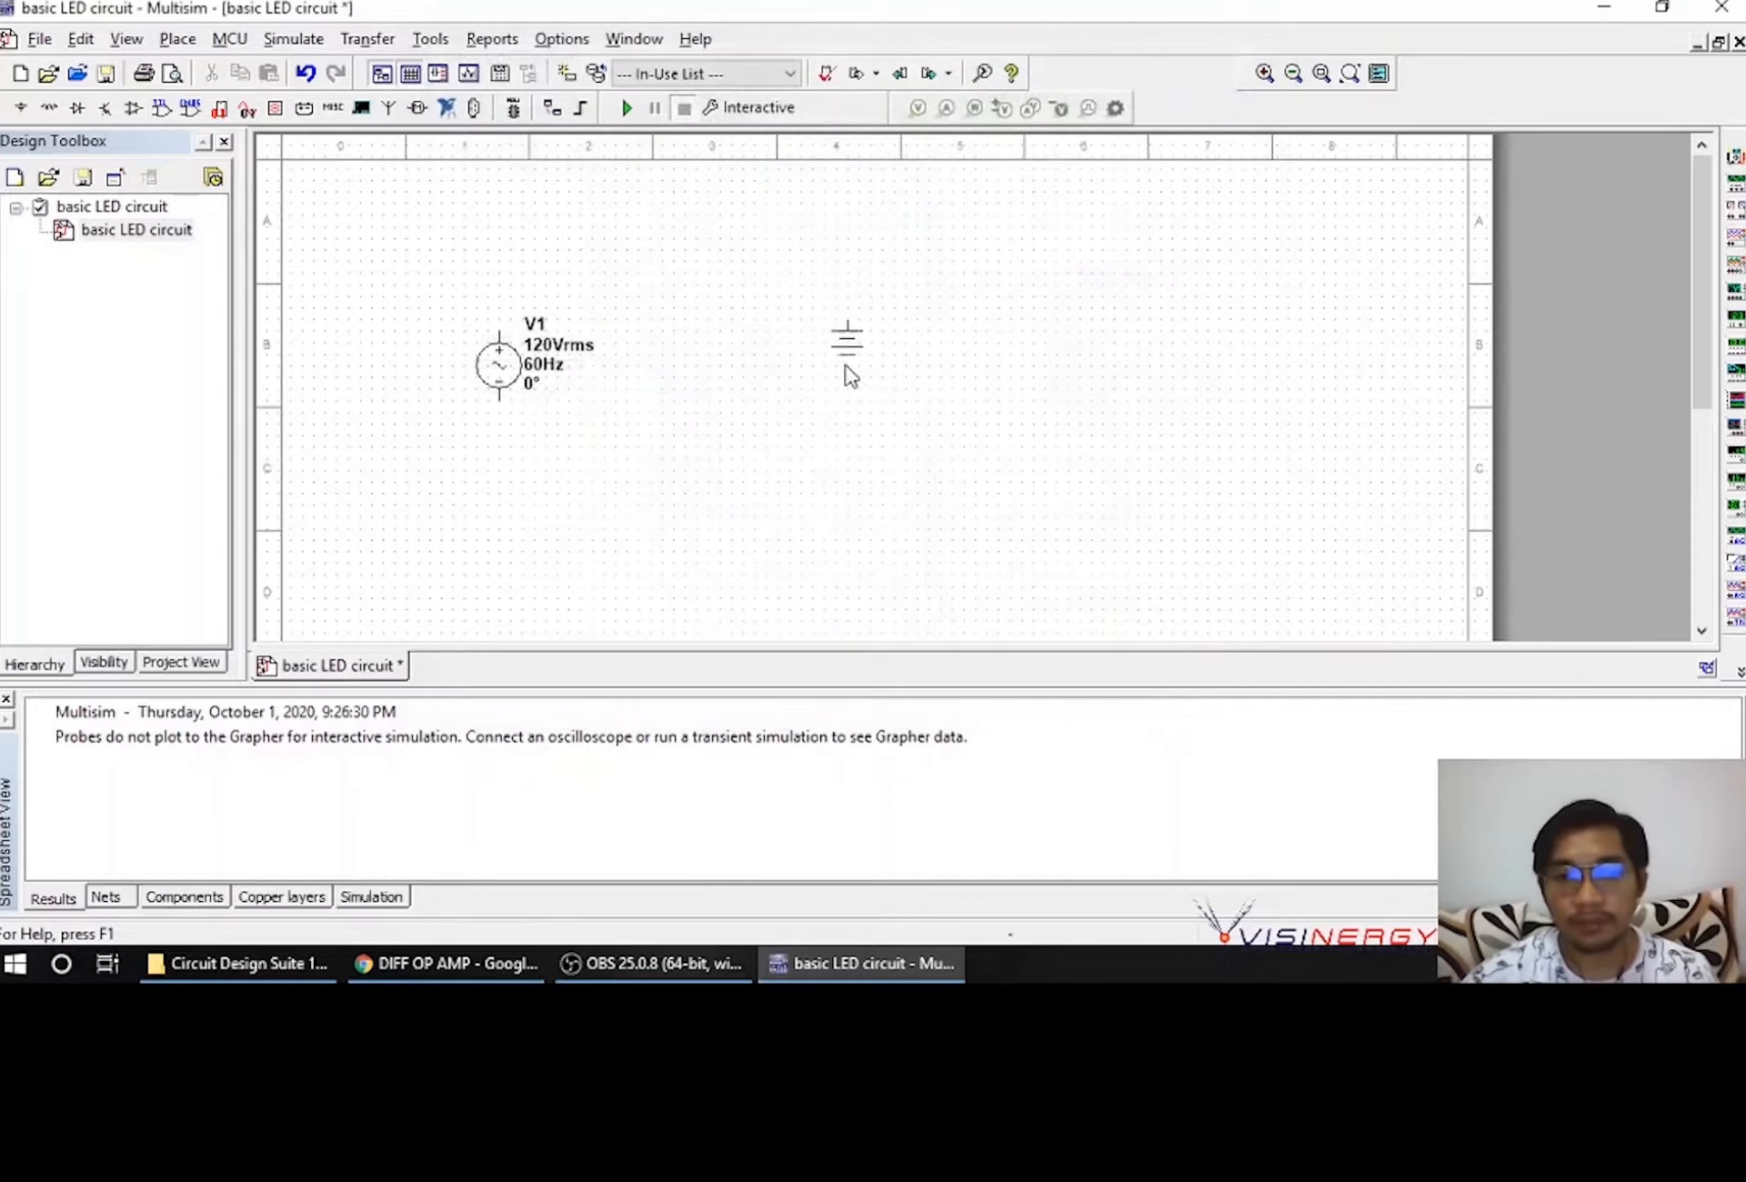
left_click(720, 382)
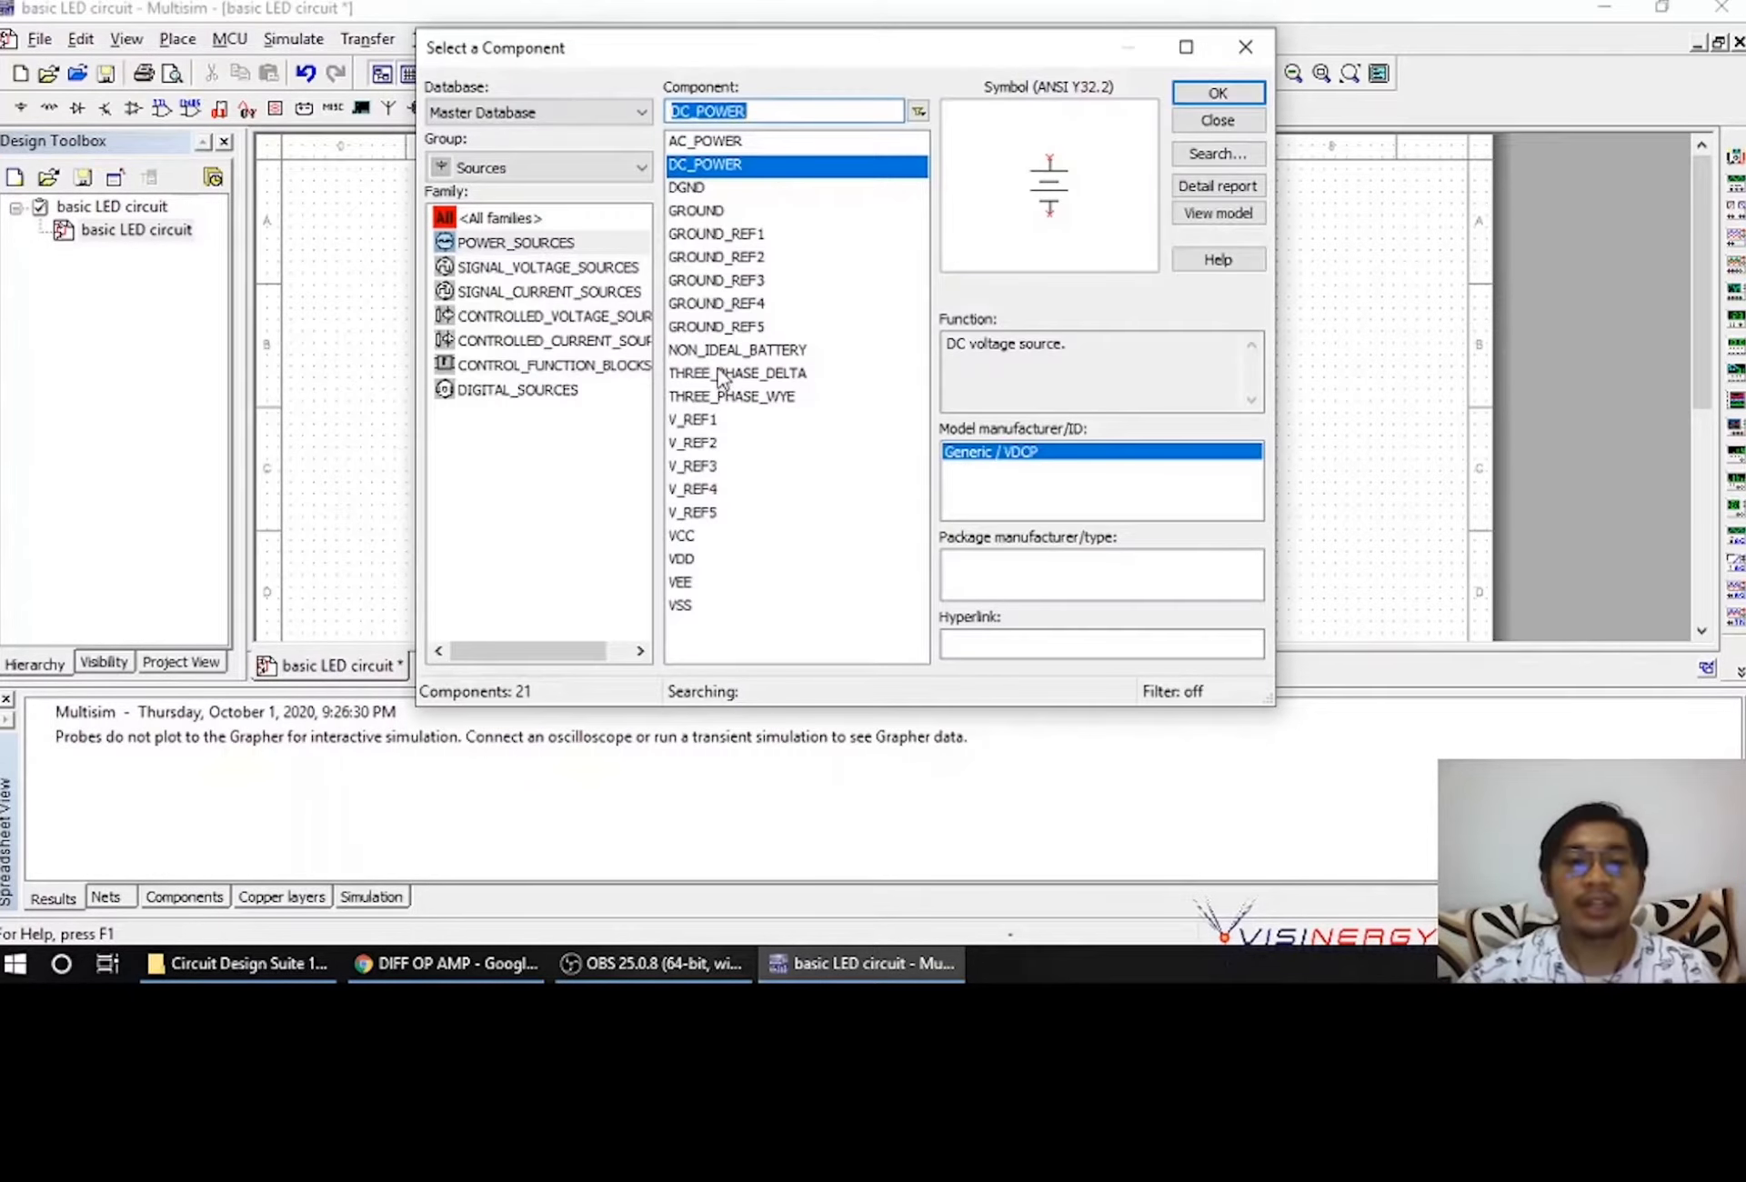
Place a 1k resistor from the RESISTOR family of the Basic group above and to the right of the DC source
left_click(563, 169)
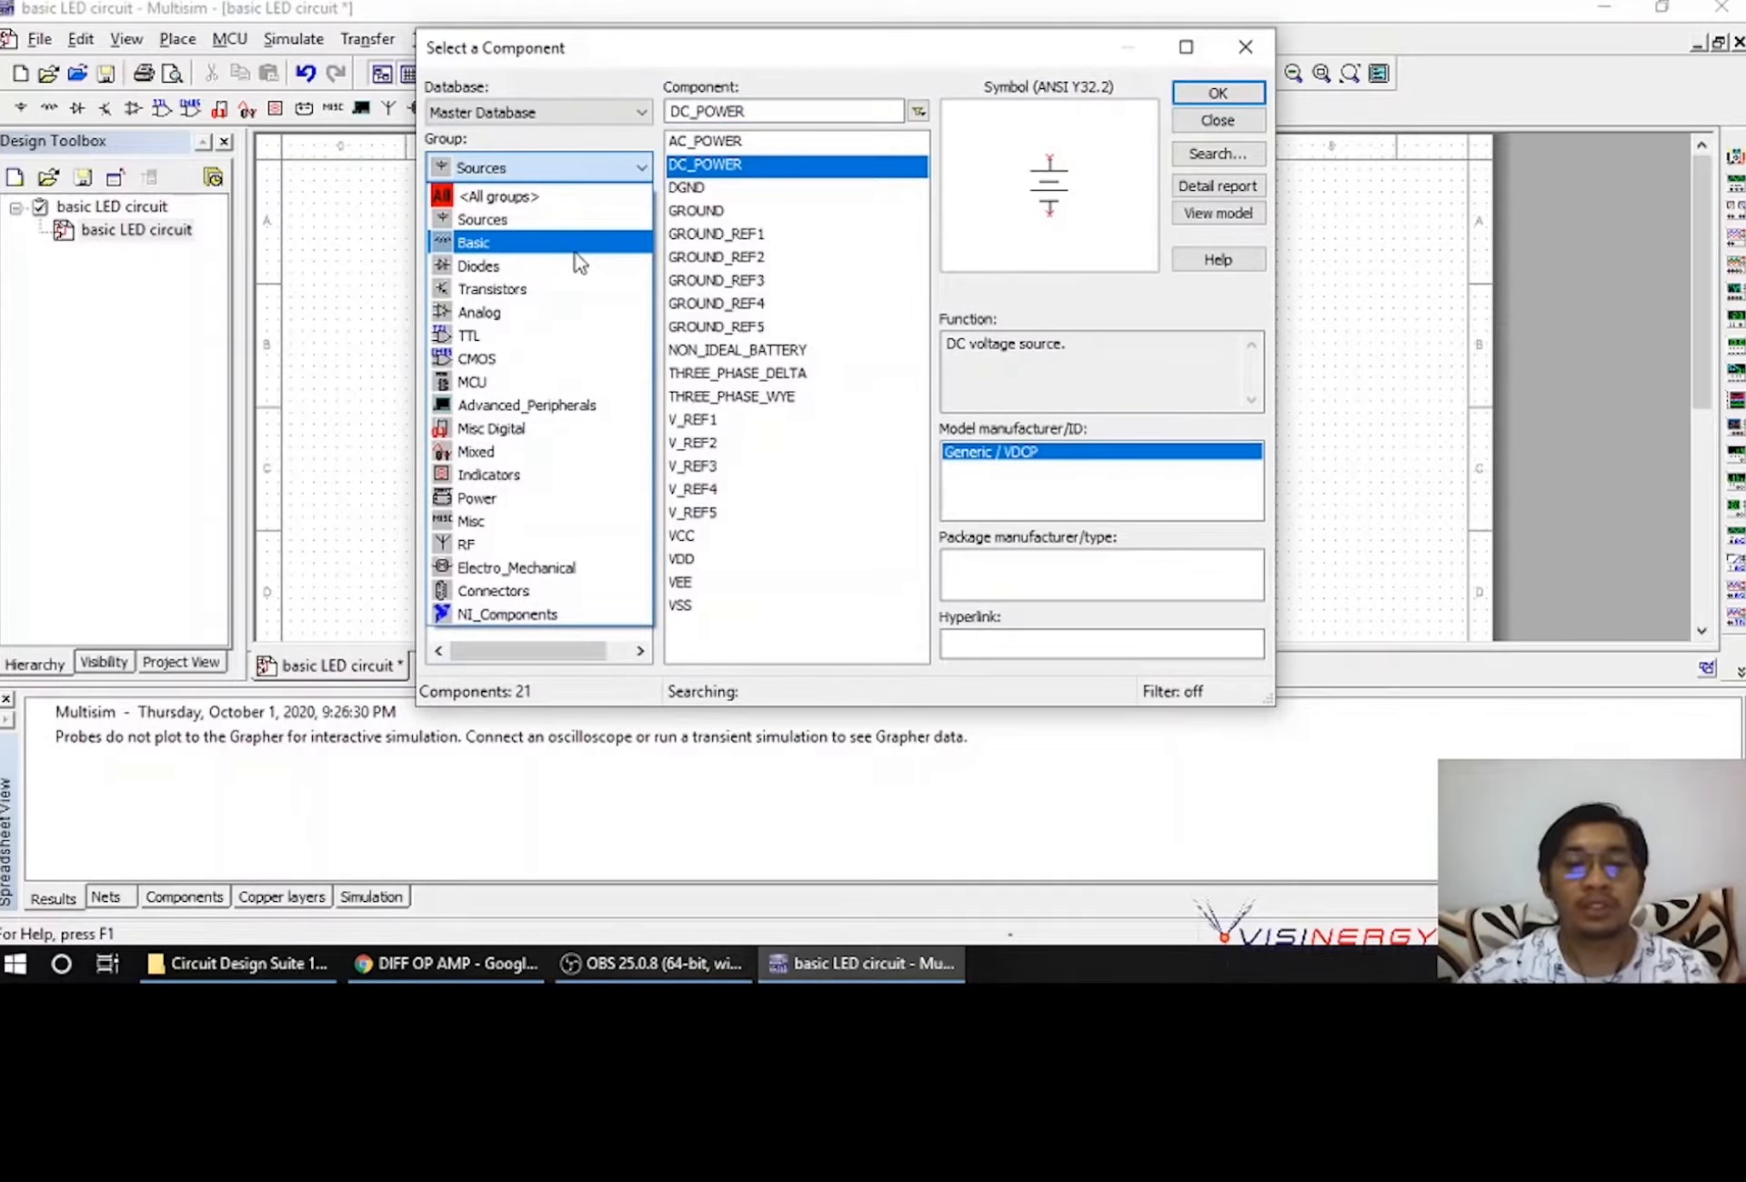
left_click(576, 245)
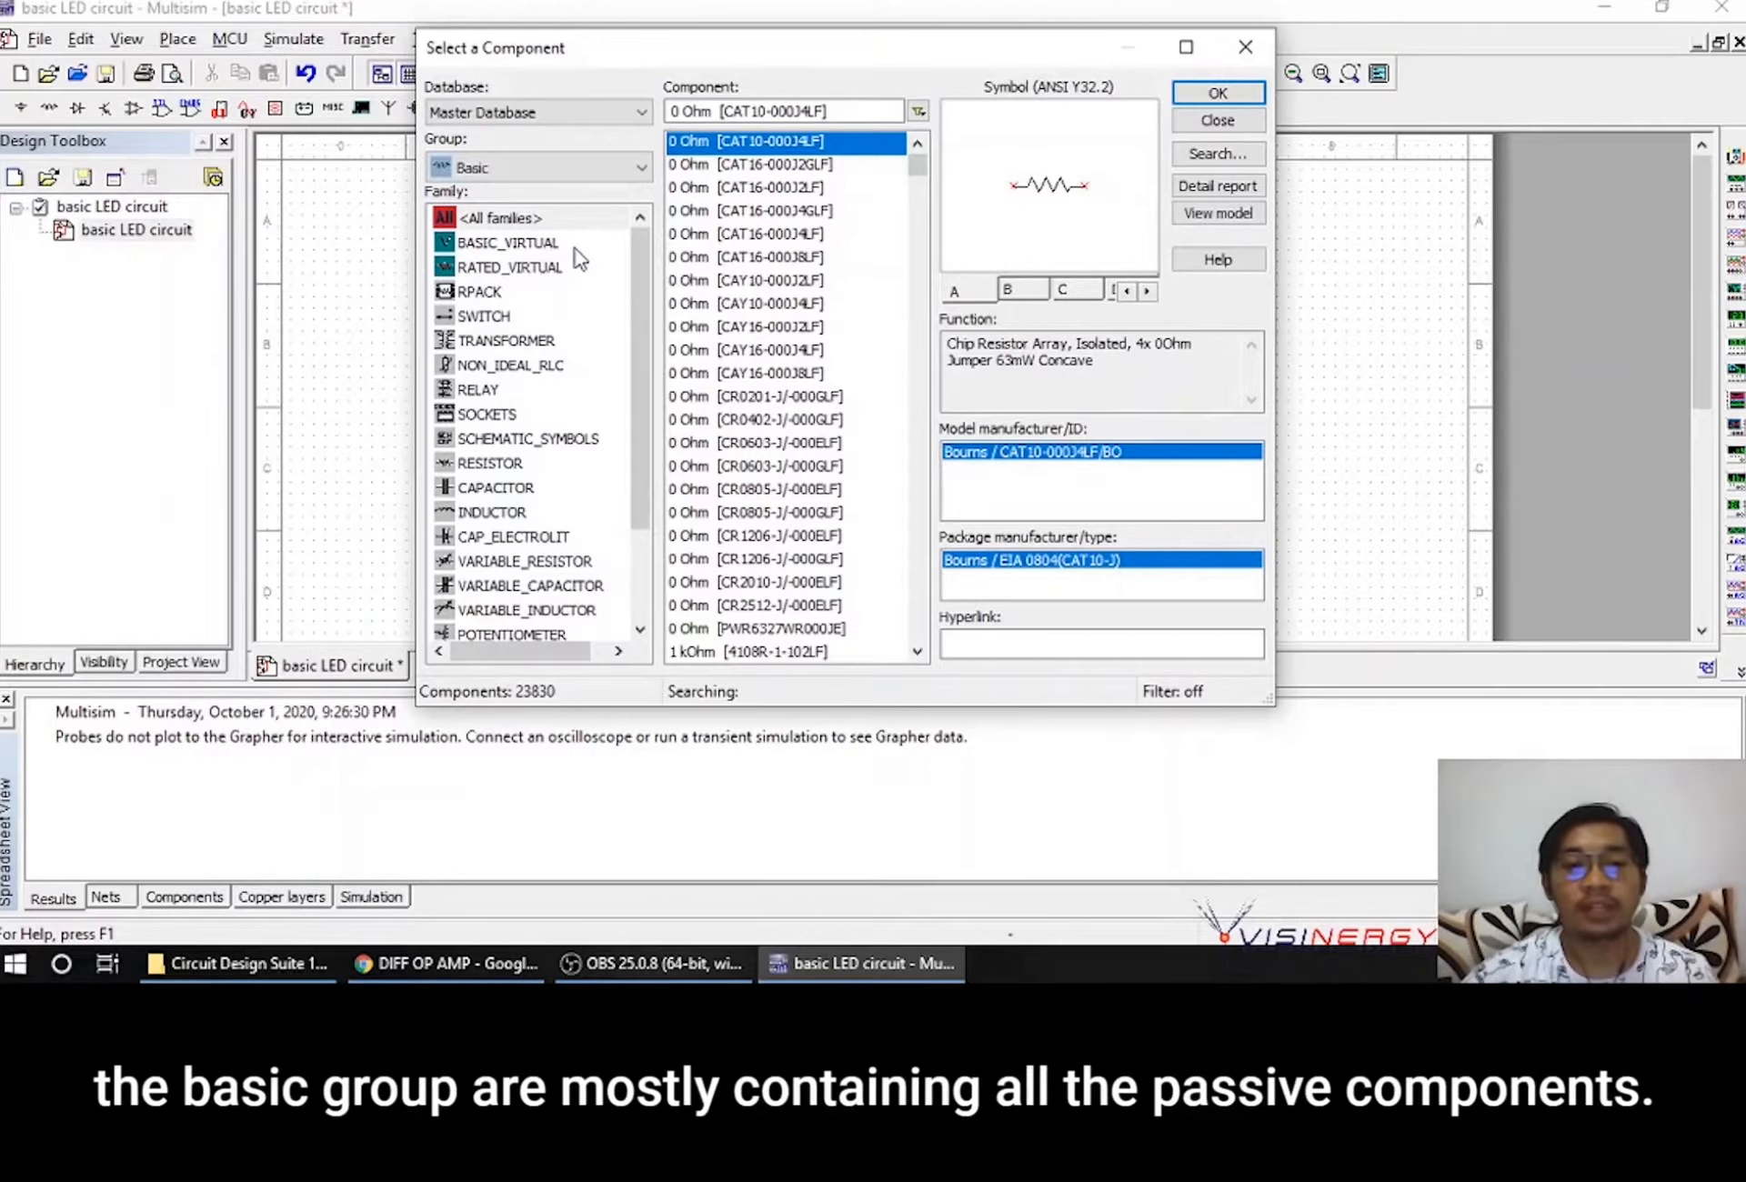
scroll(643, 338, "down", 1)
left_click(529, 416)
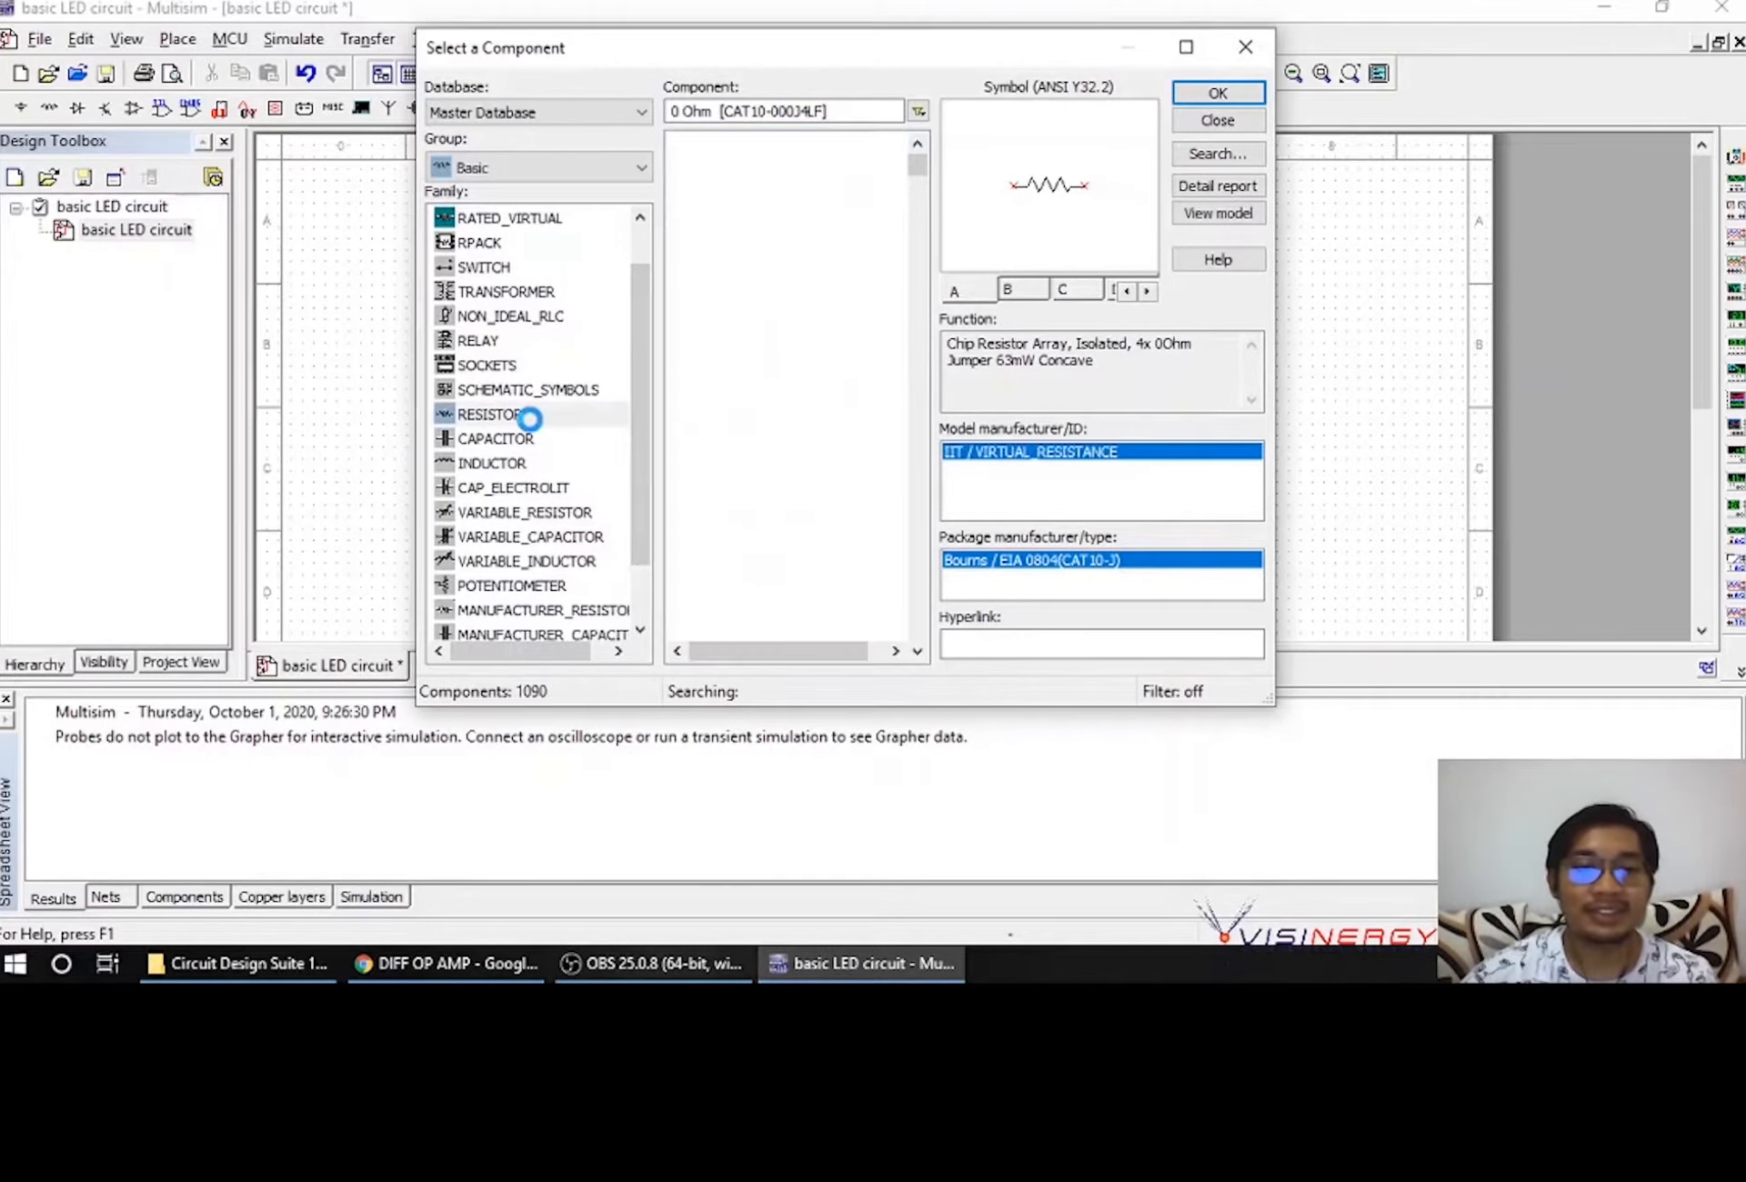
double_click(530, 418)
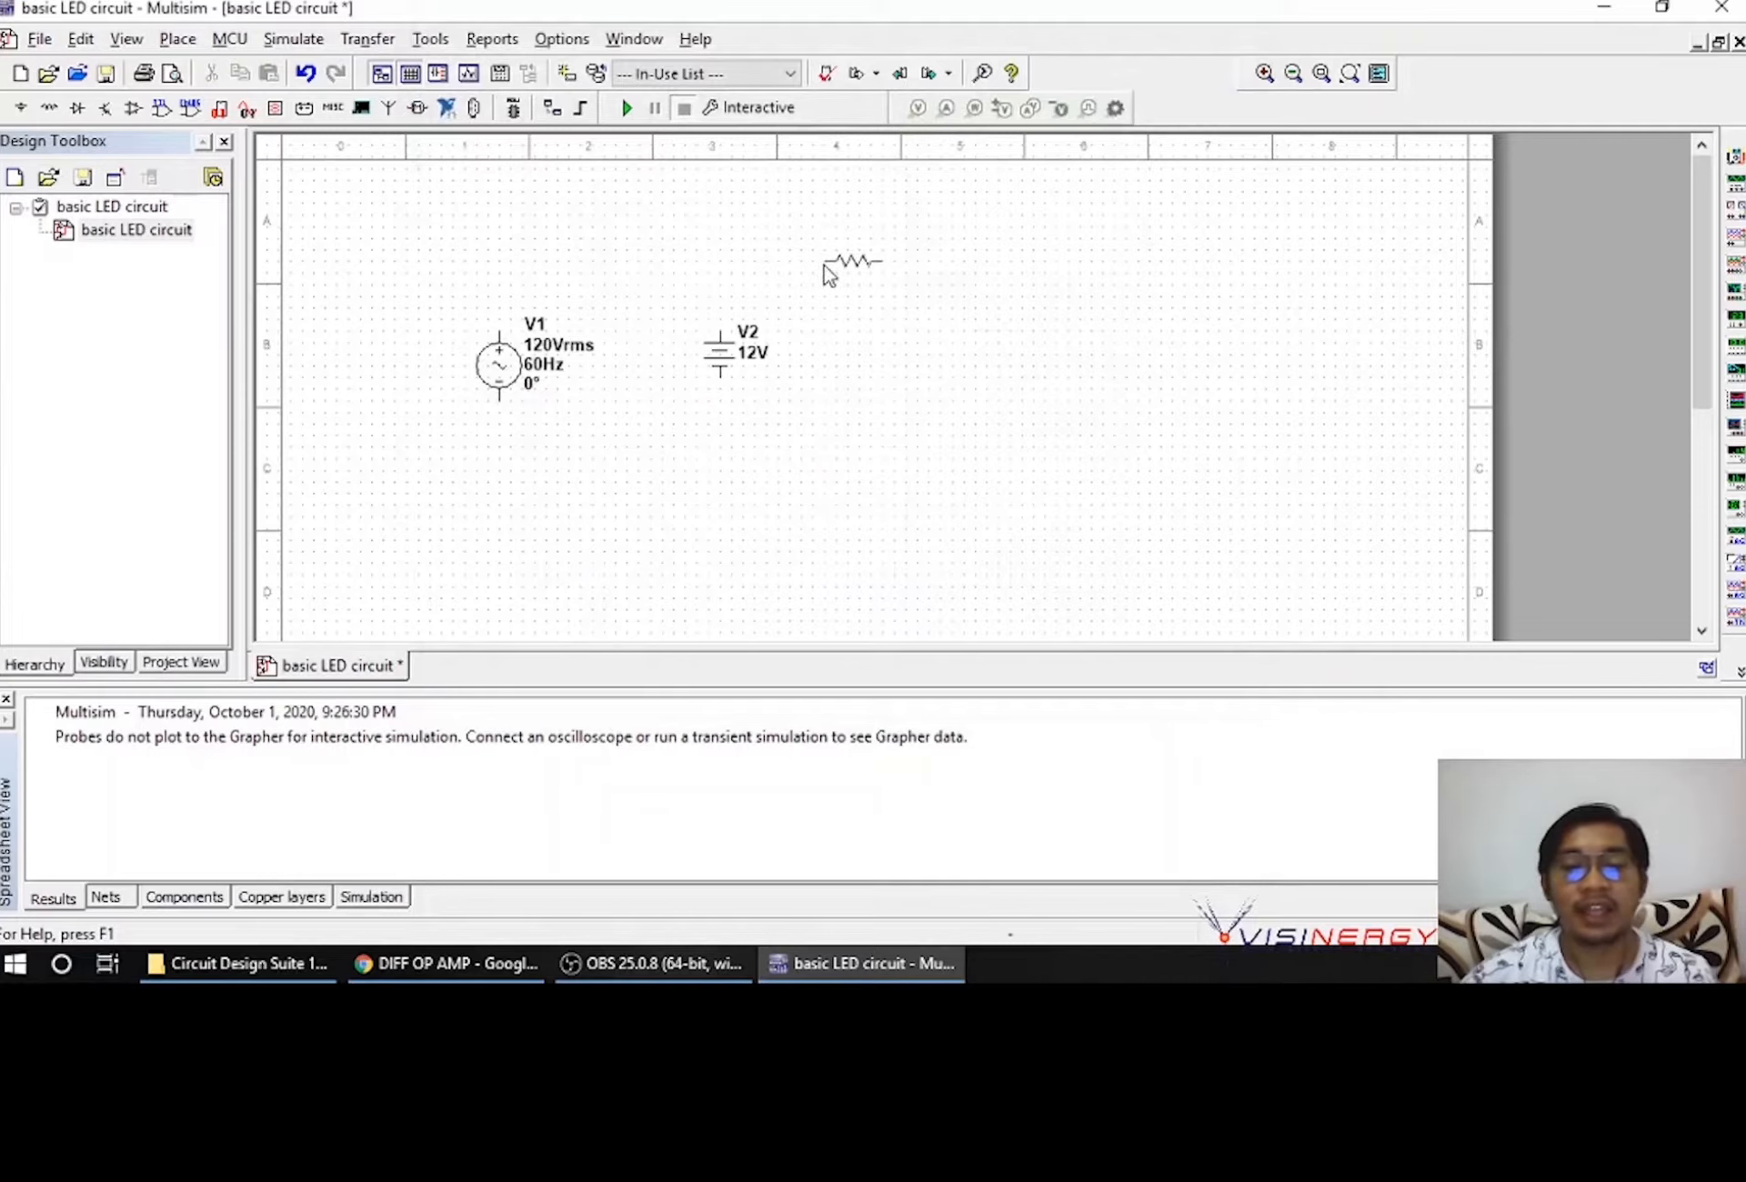
key("Escape")
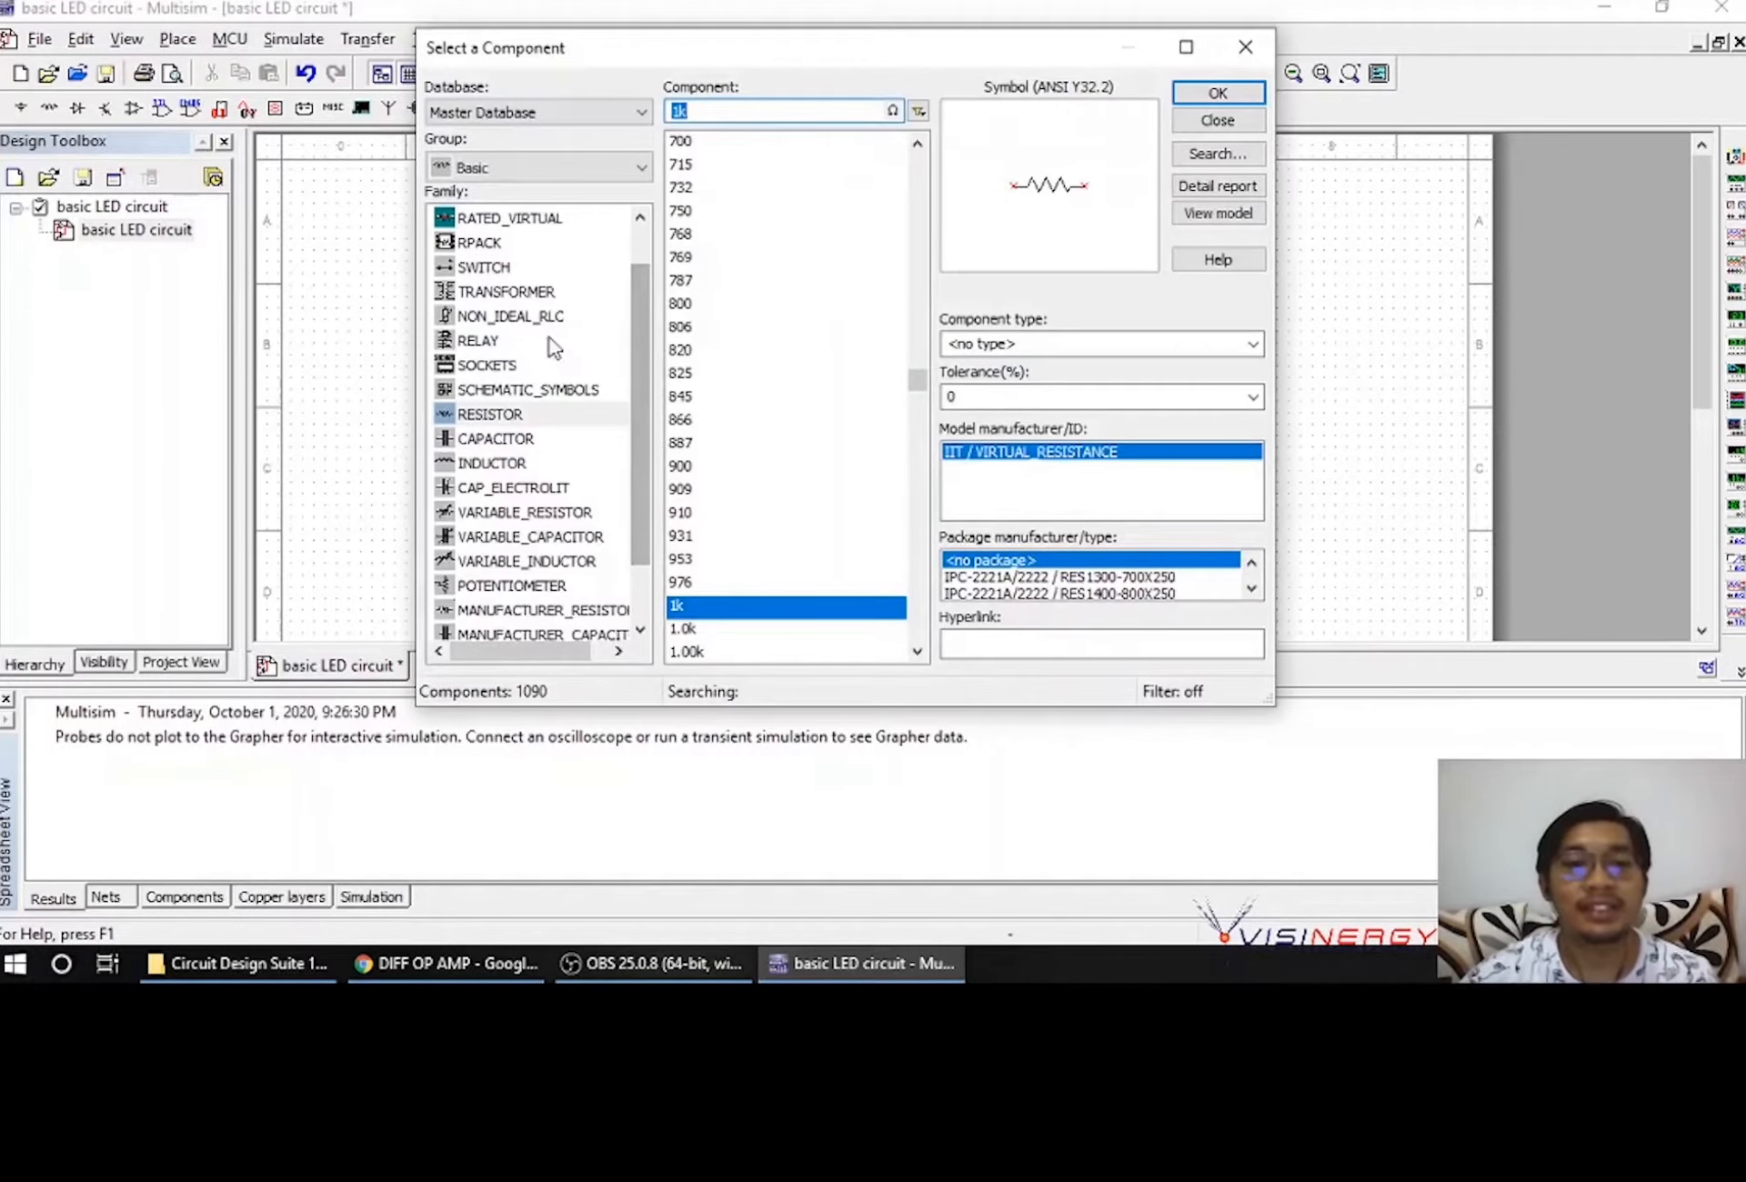
Place an SPST switch from the SWITCH family of the Basic group to the right of the resistor
left_click(507, 269)
left_click_drag(919, 269, 886, 417)
left_click_drag(790, 452, 753, 456)
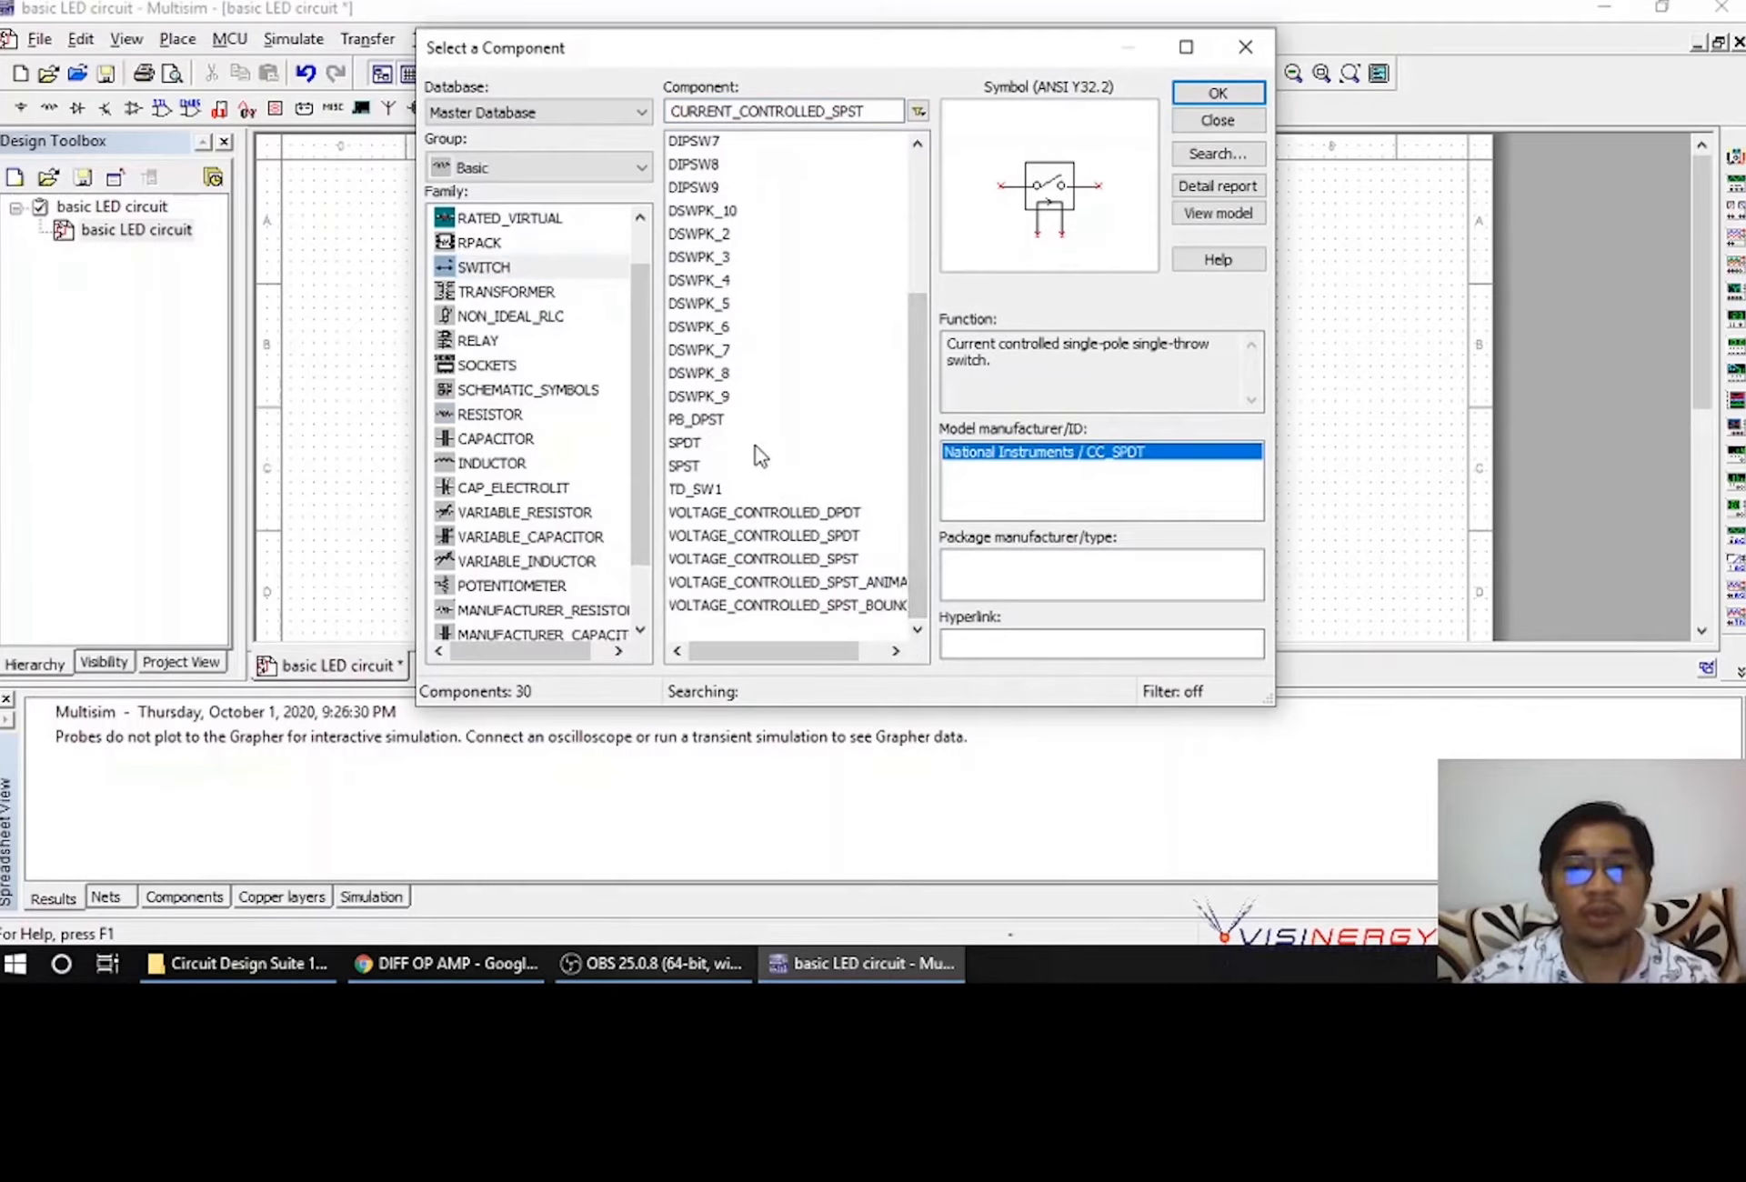
left_click(757, 446)
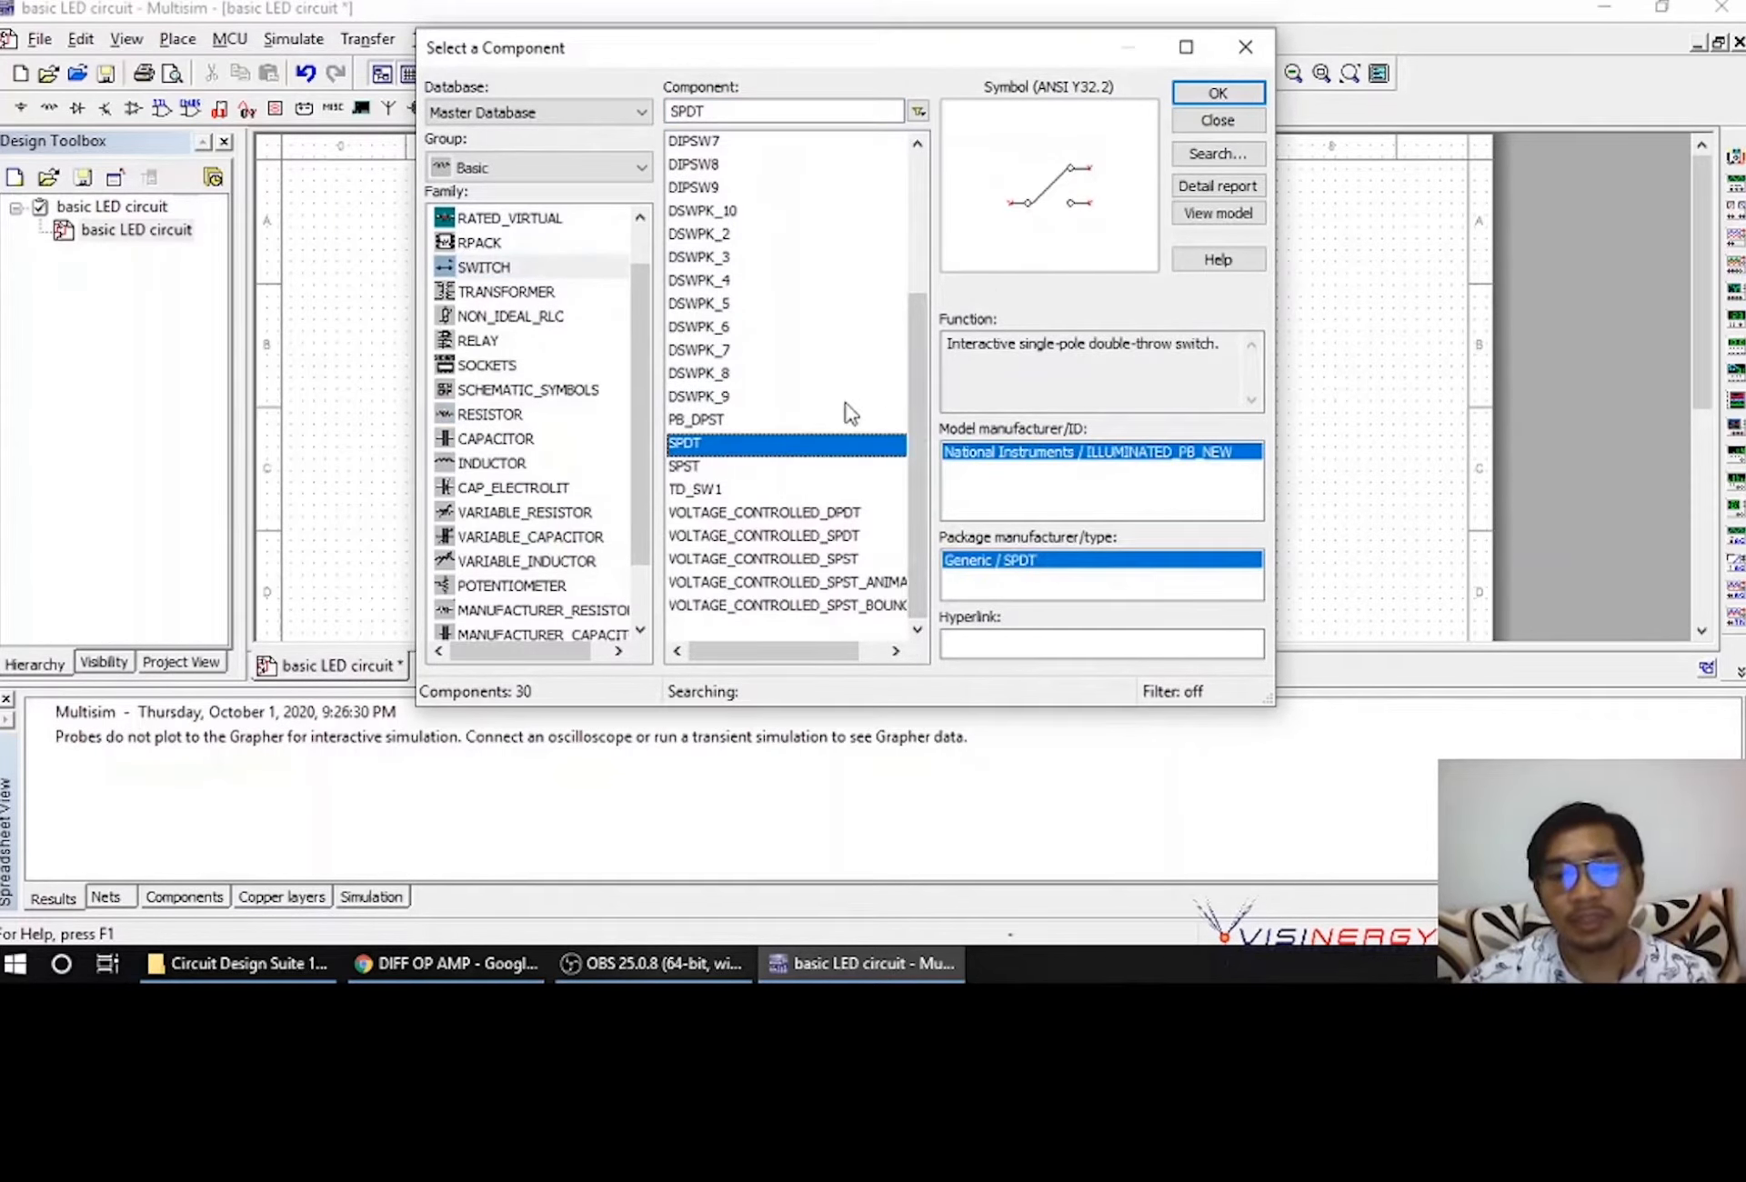
left_click(794, 469)
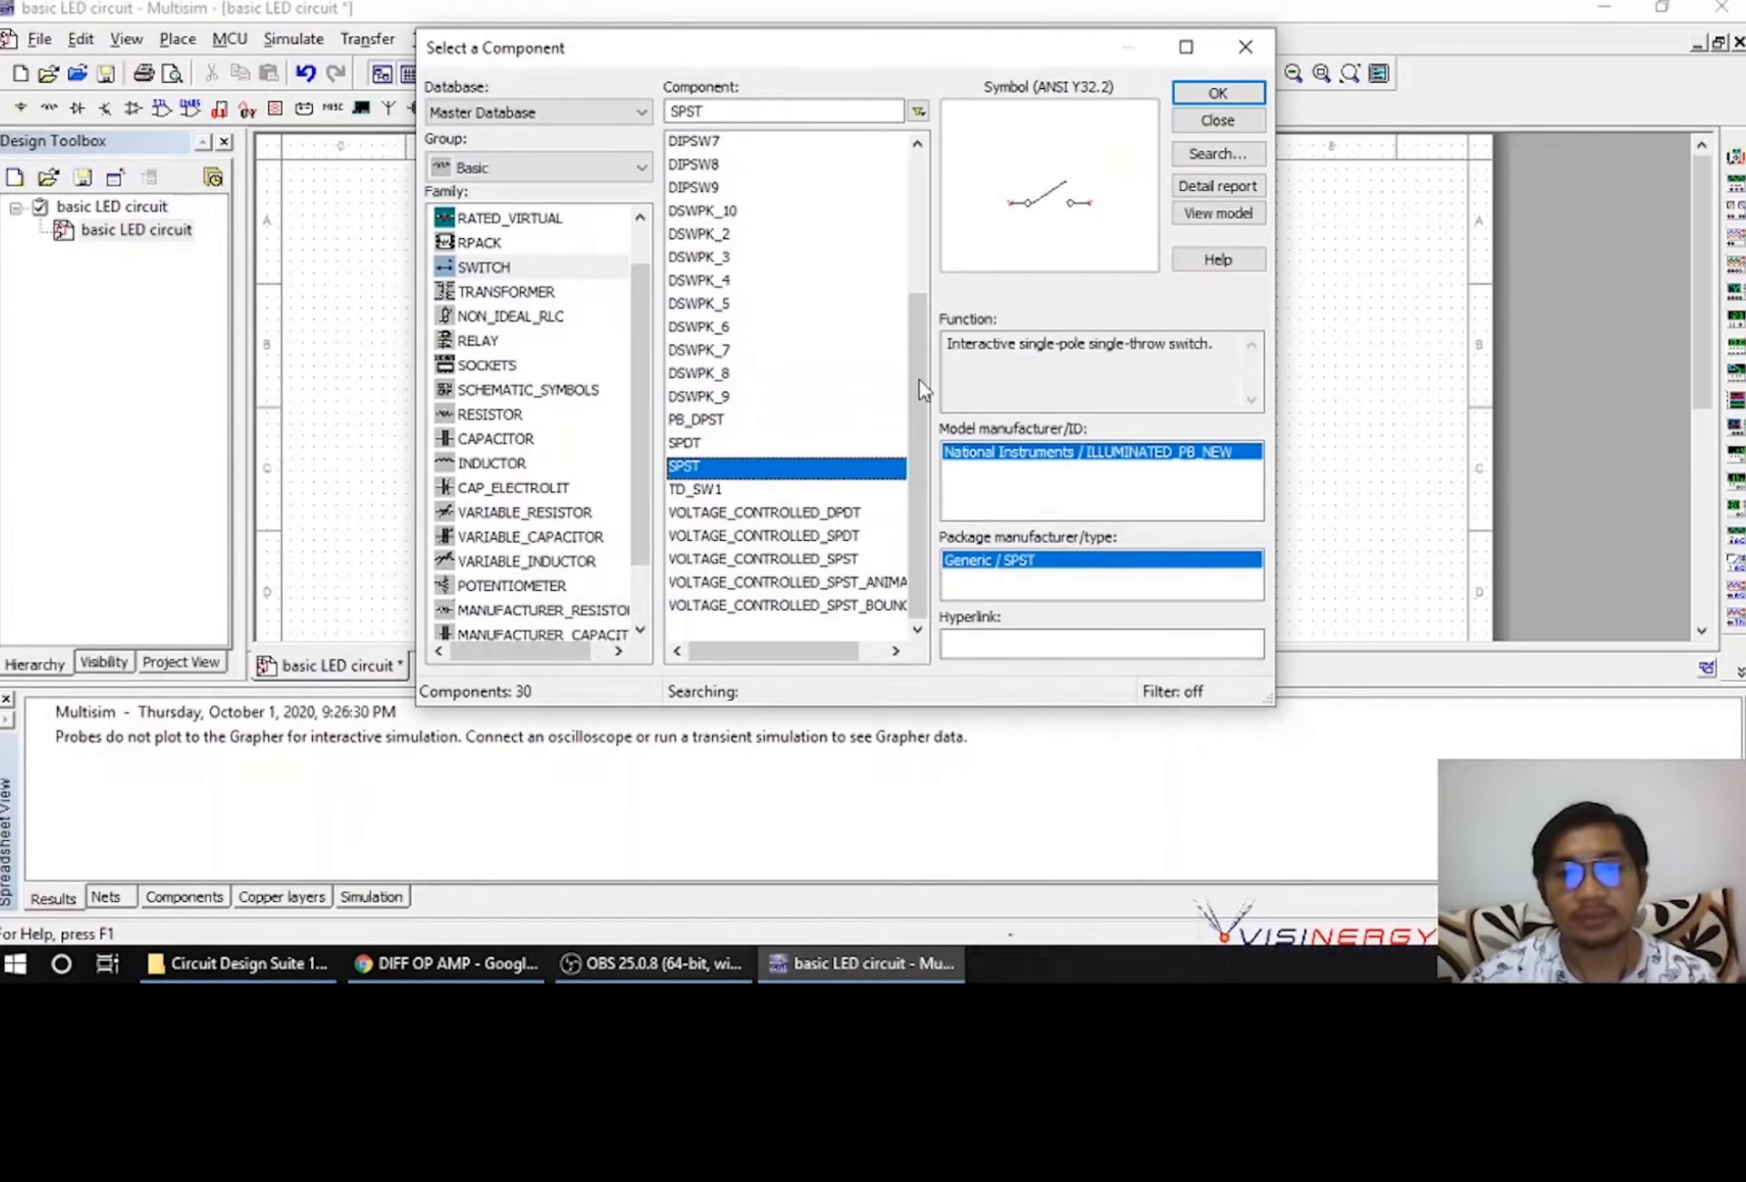
left_click(1218, 93)
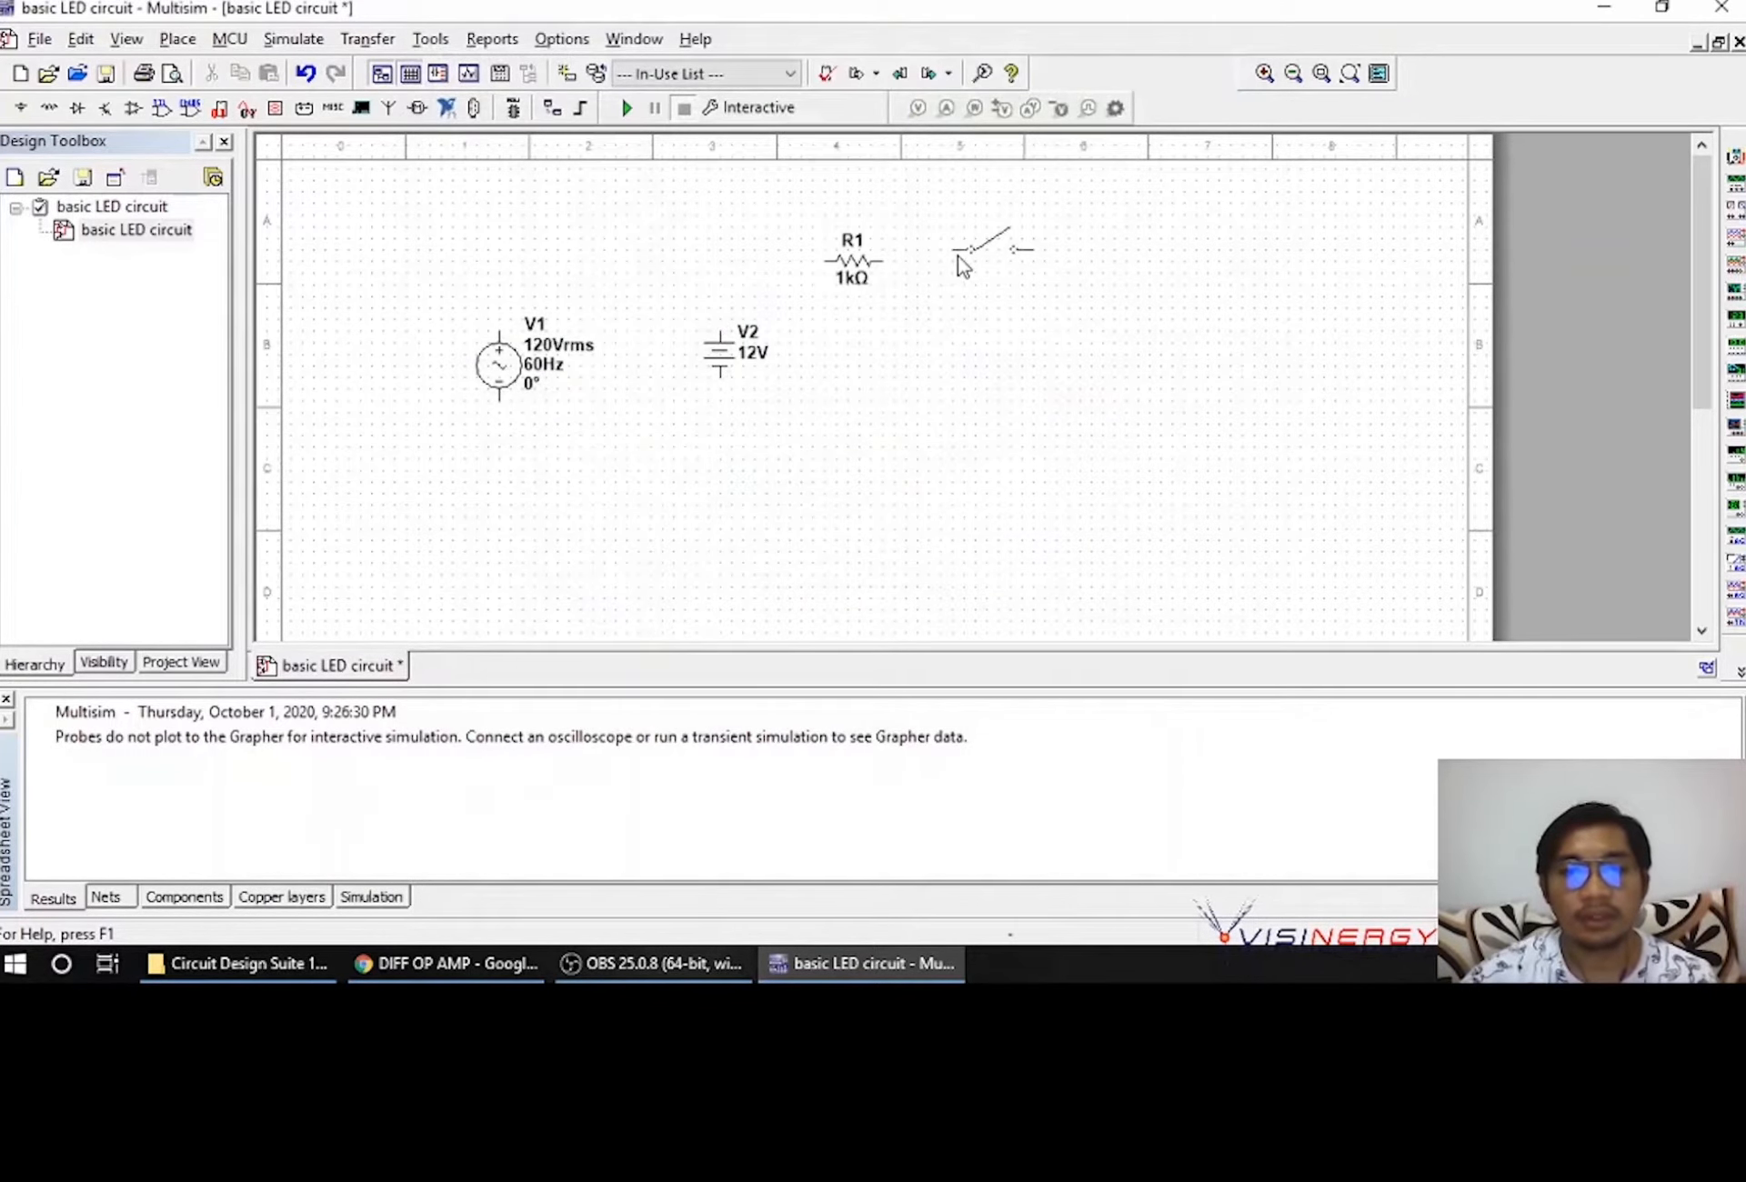
left_click(961, 262)
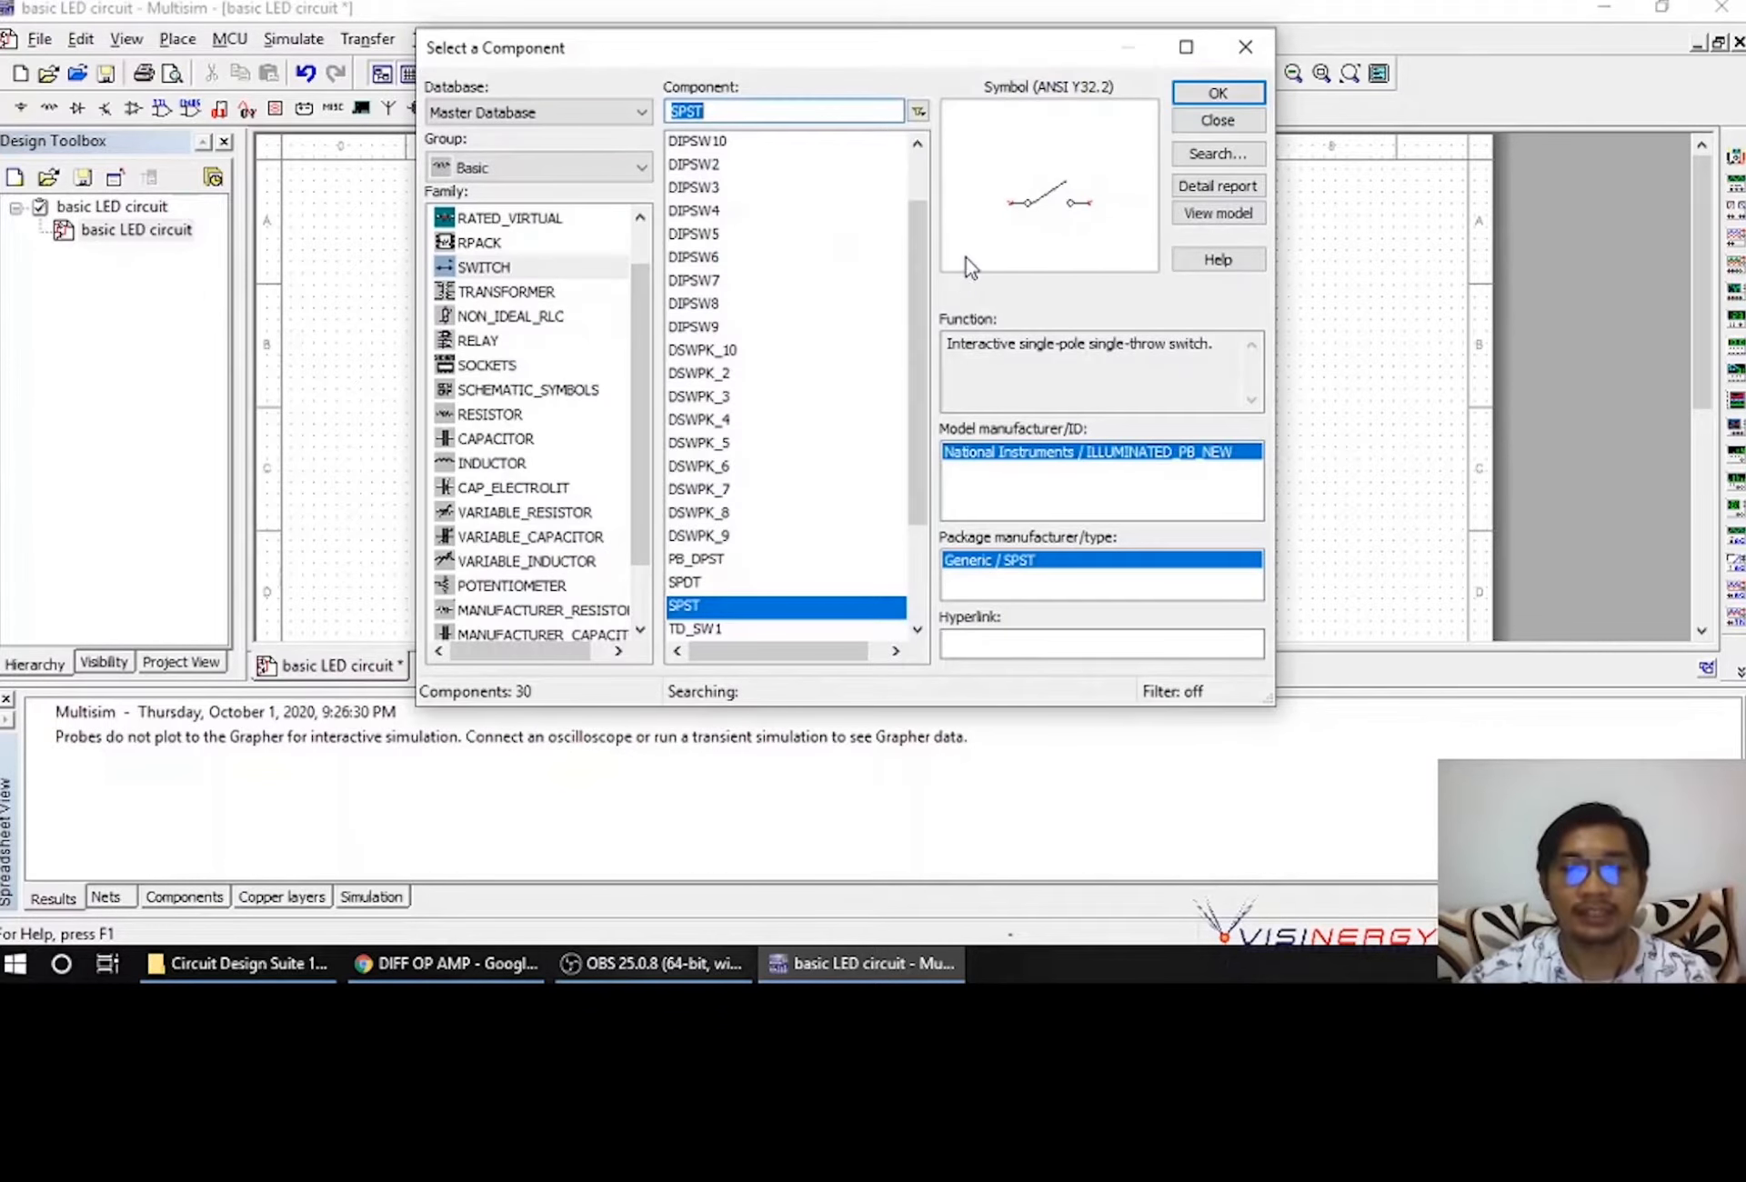
Place an LED_blue from the LED family of the Diodes group below and right of the switch, and finish adding components
left_click(587, 182)
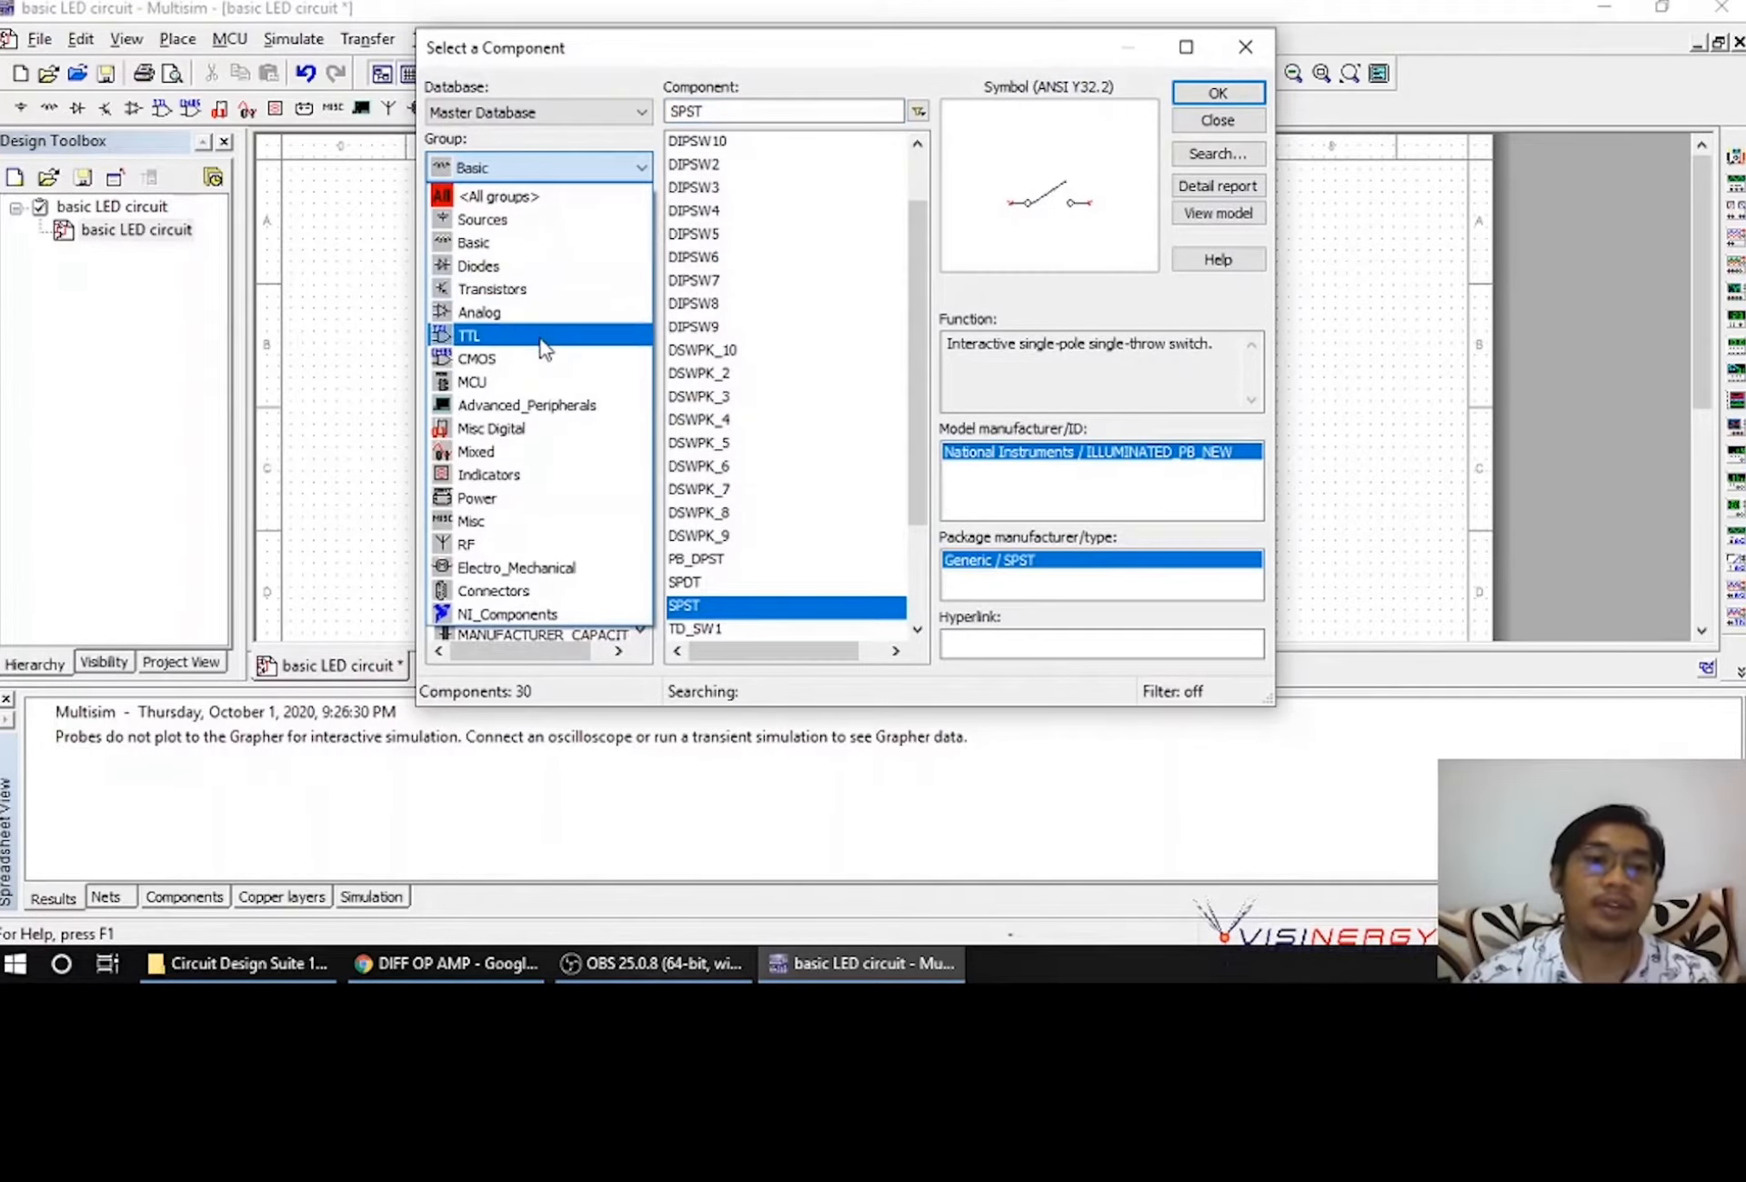
left_click(503, 265)
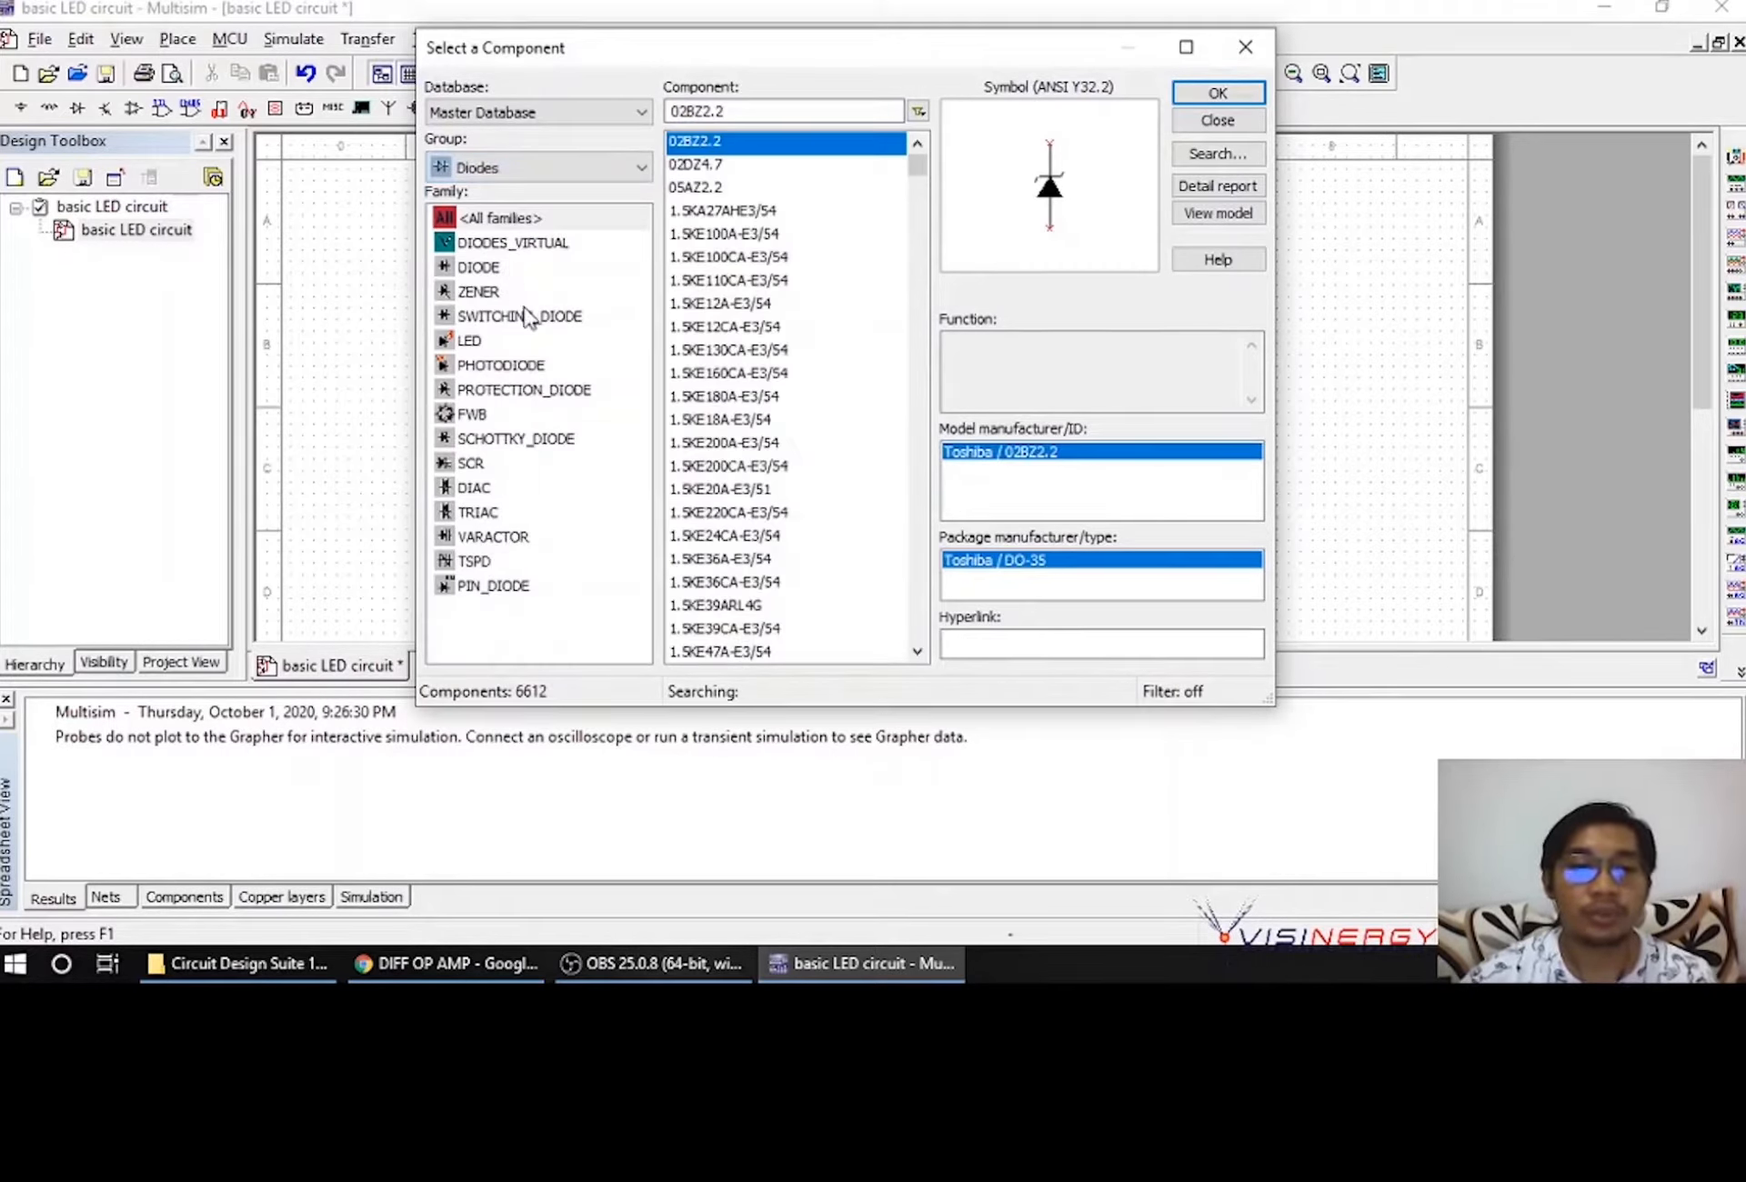
left_click(526, 340)
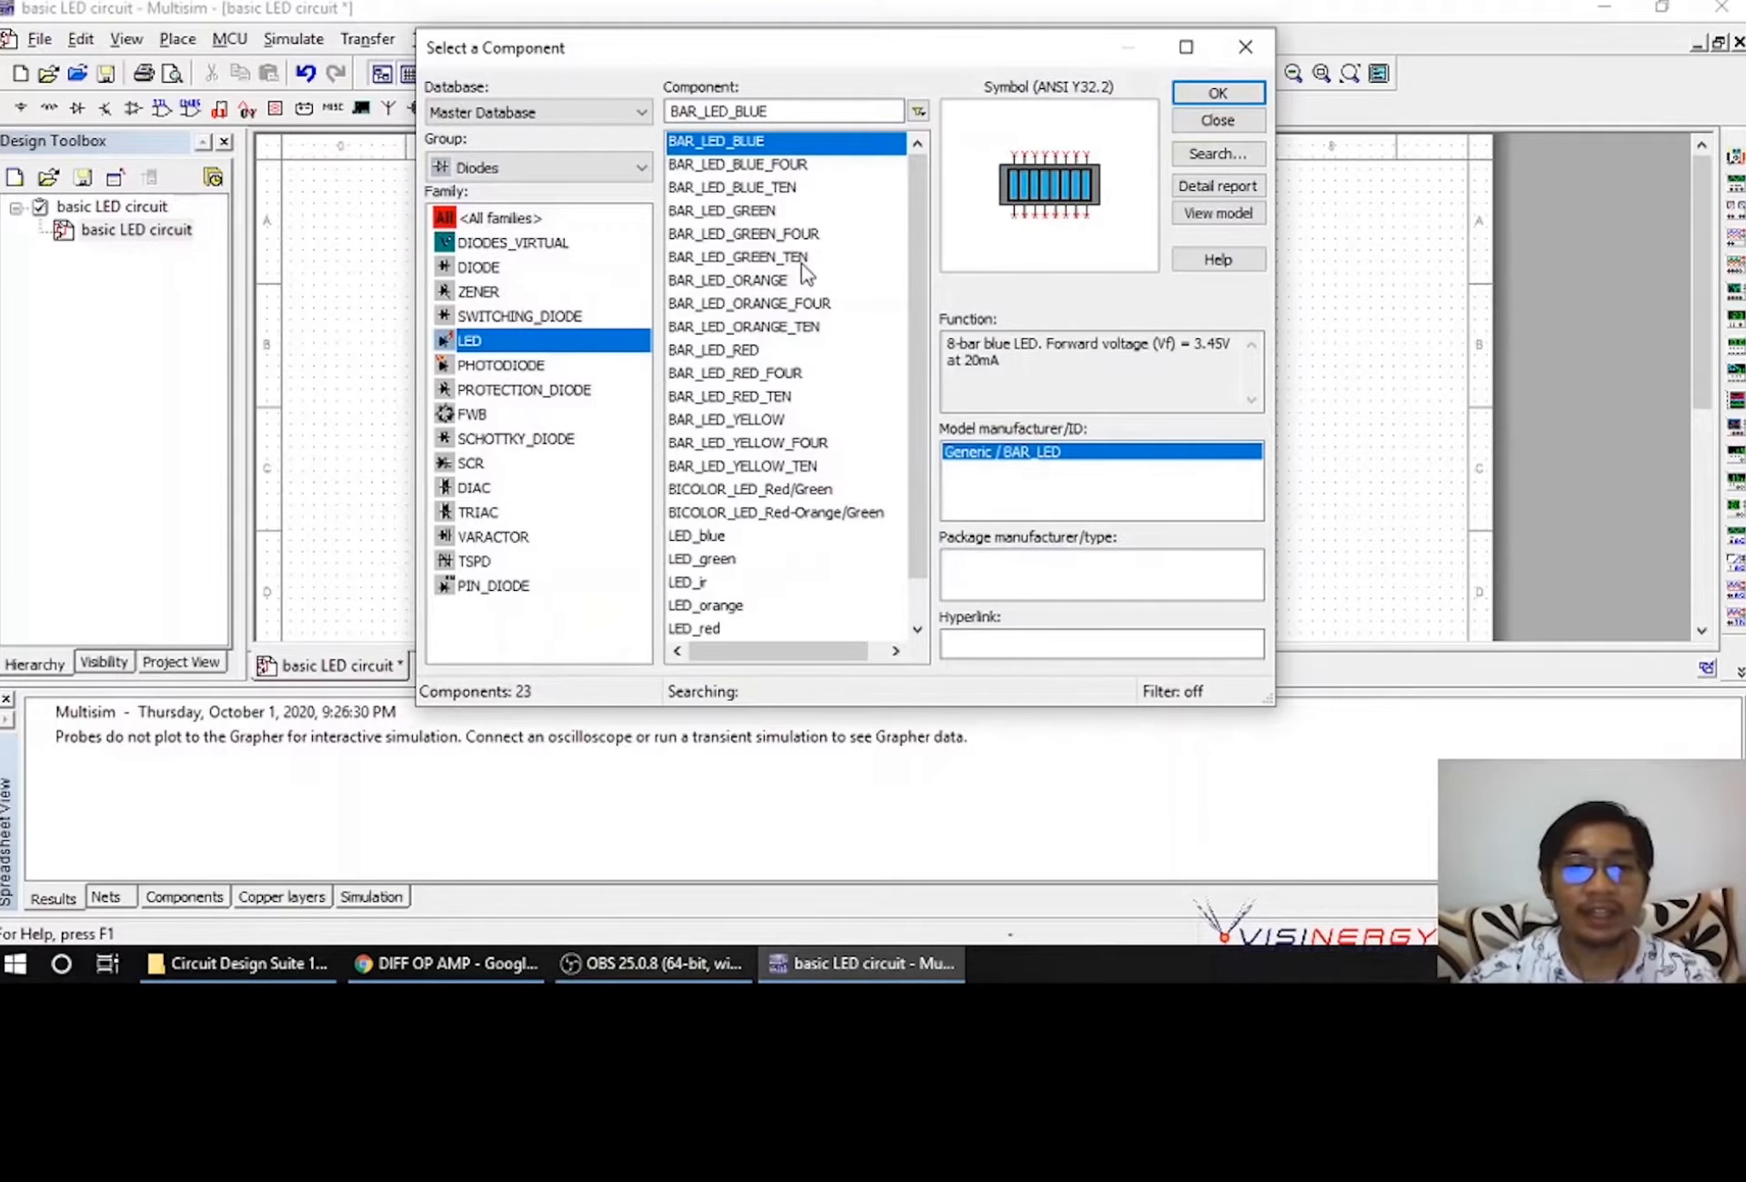
scroll(805, 277, "down", 1)
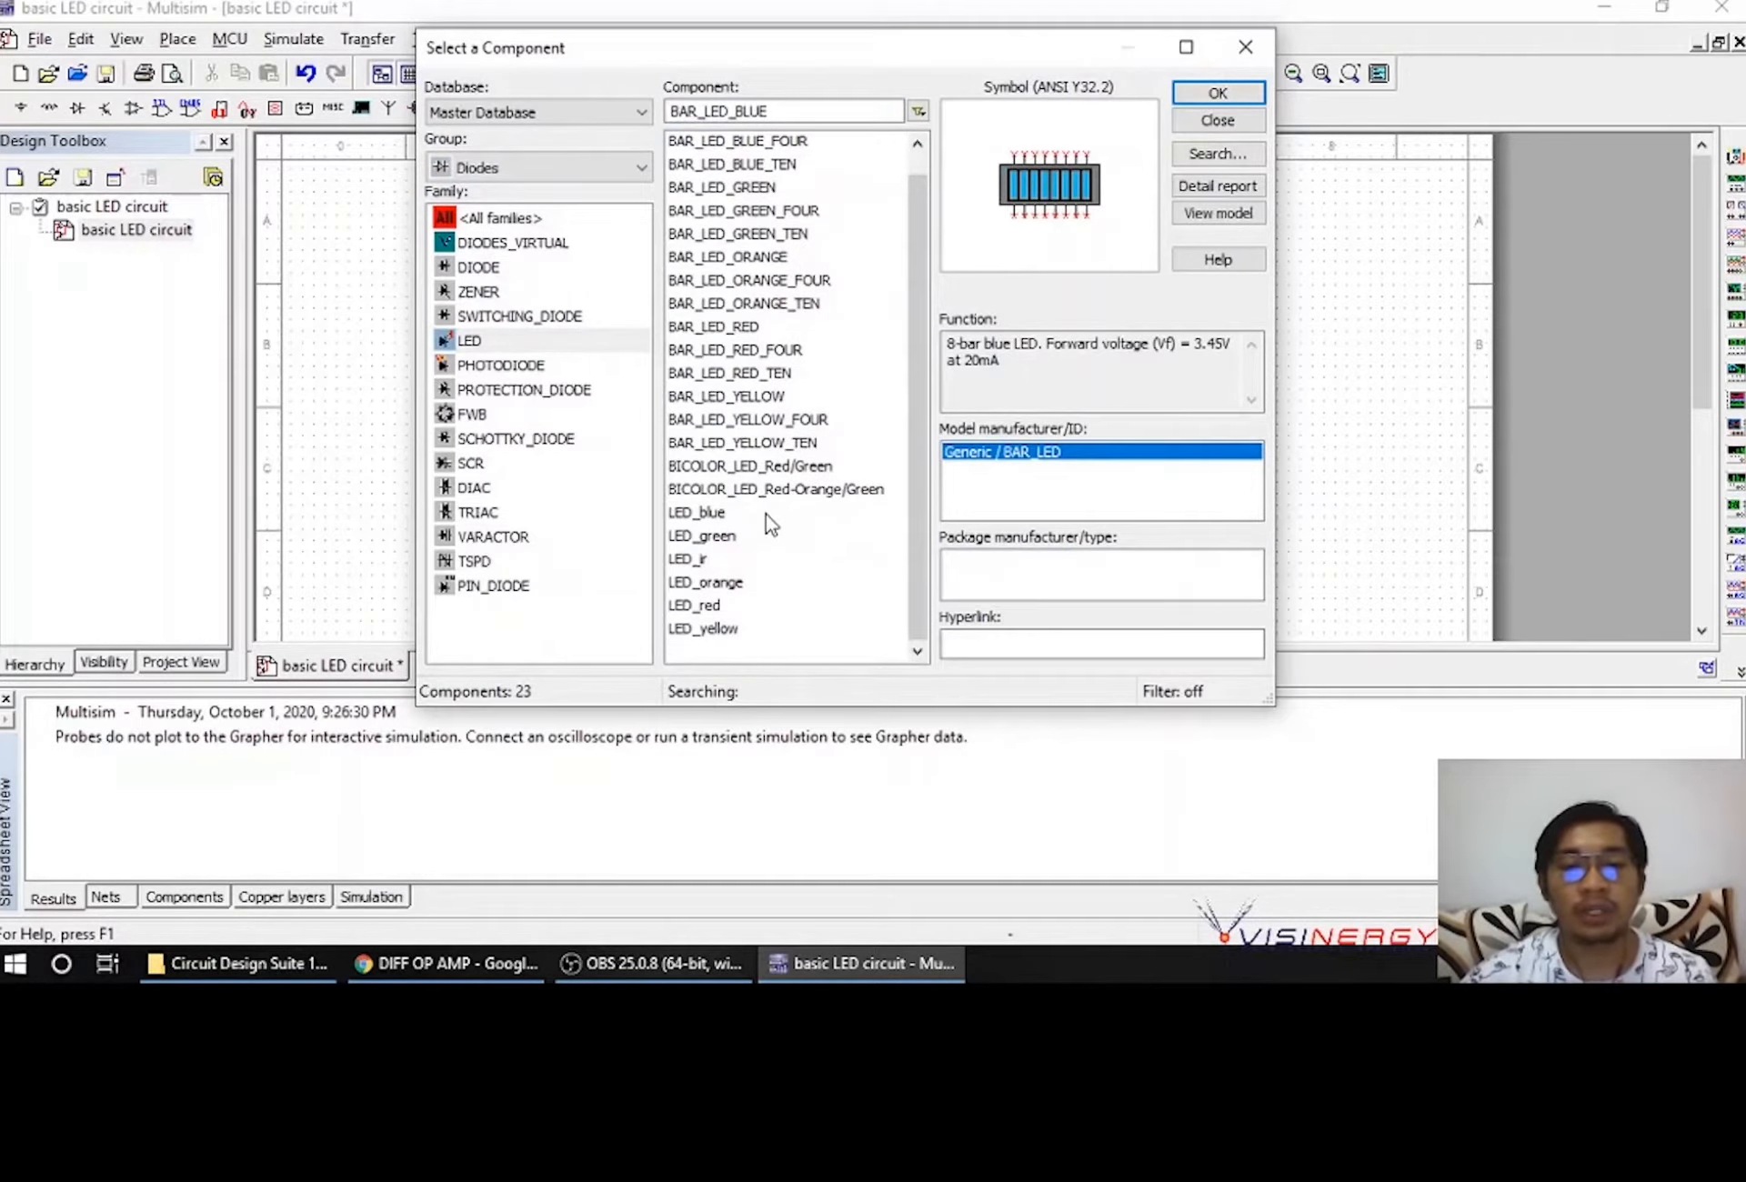
double_click(766, 514)
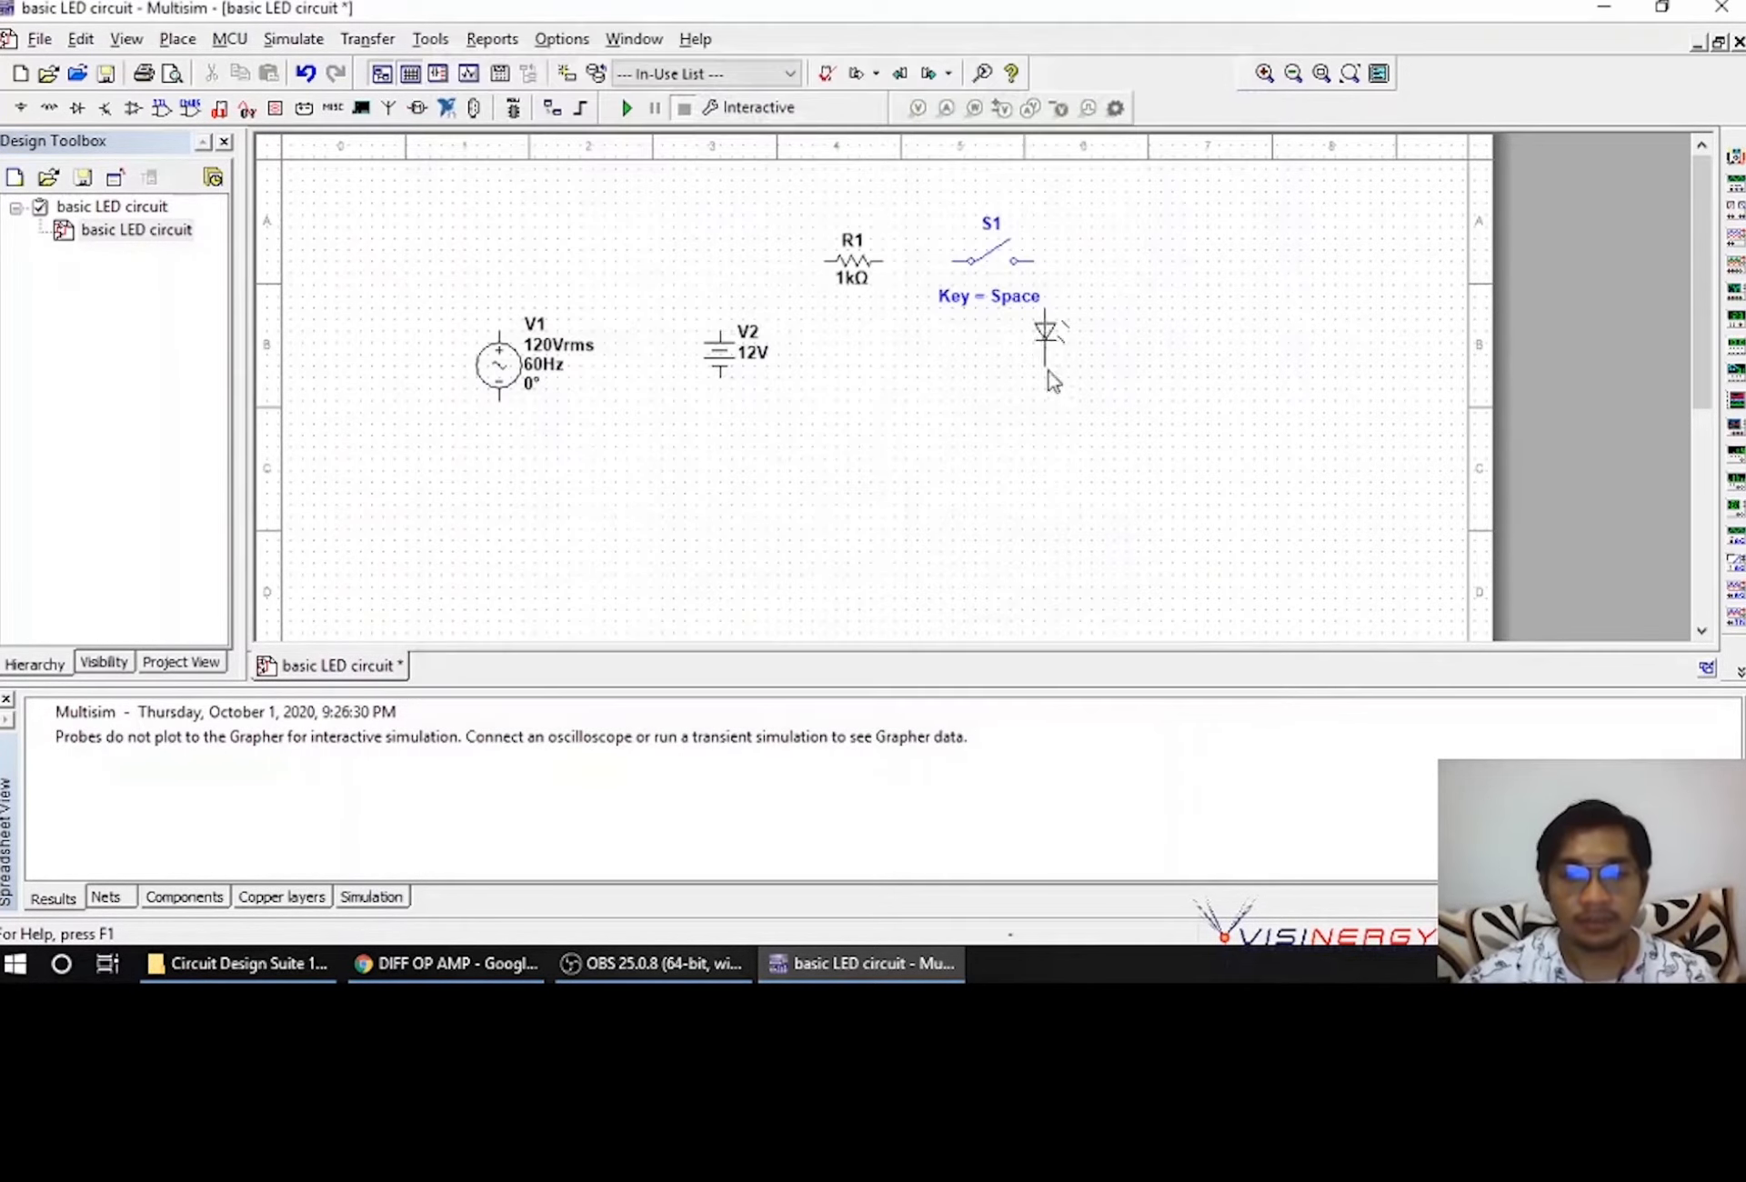
left_click(1112, 378)
left_click(1111, 382)
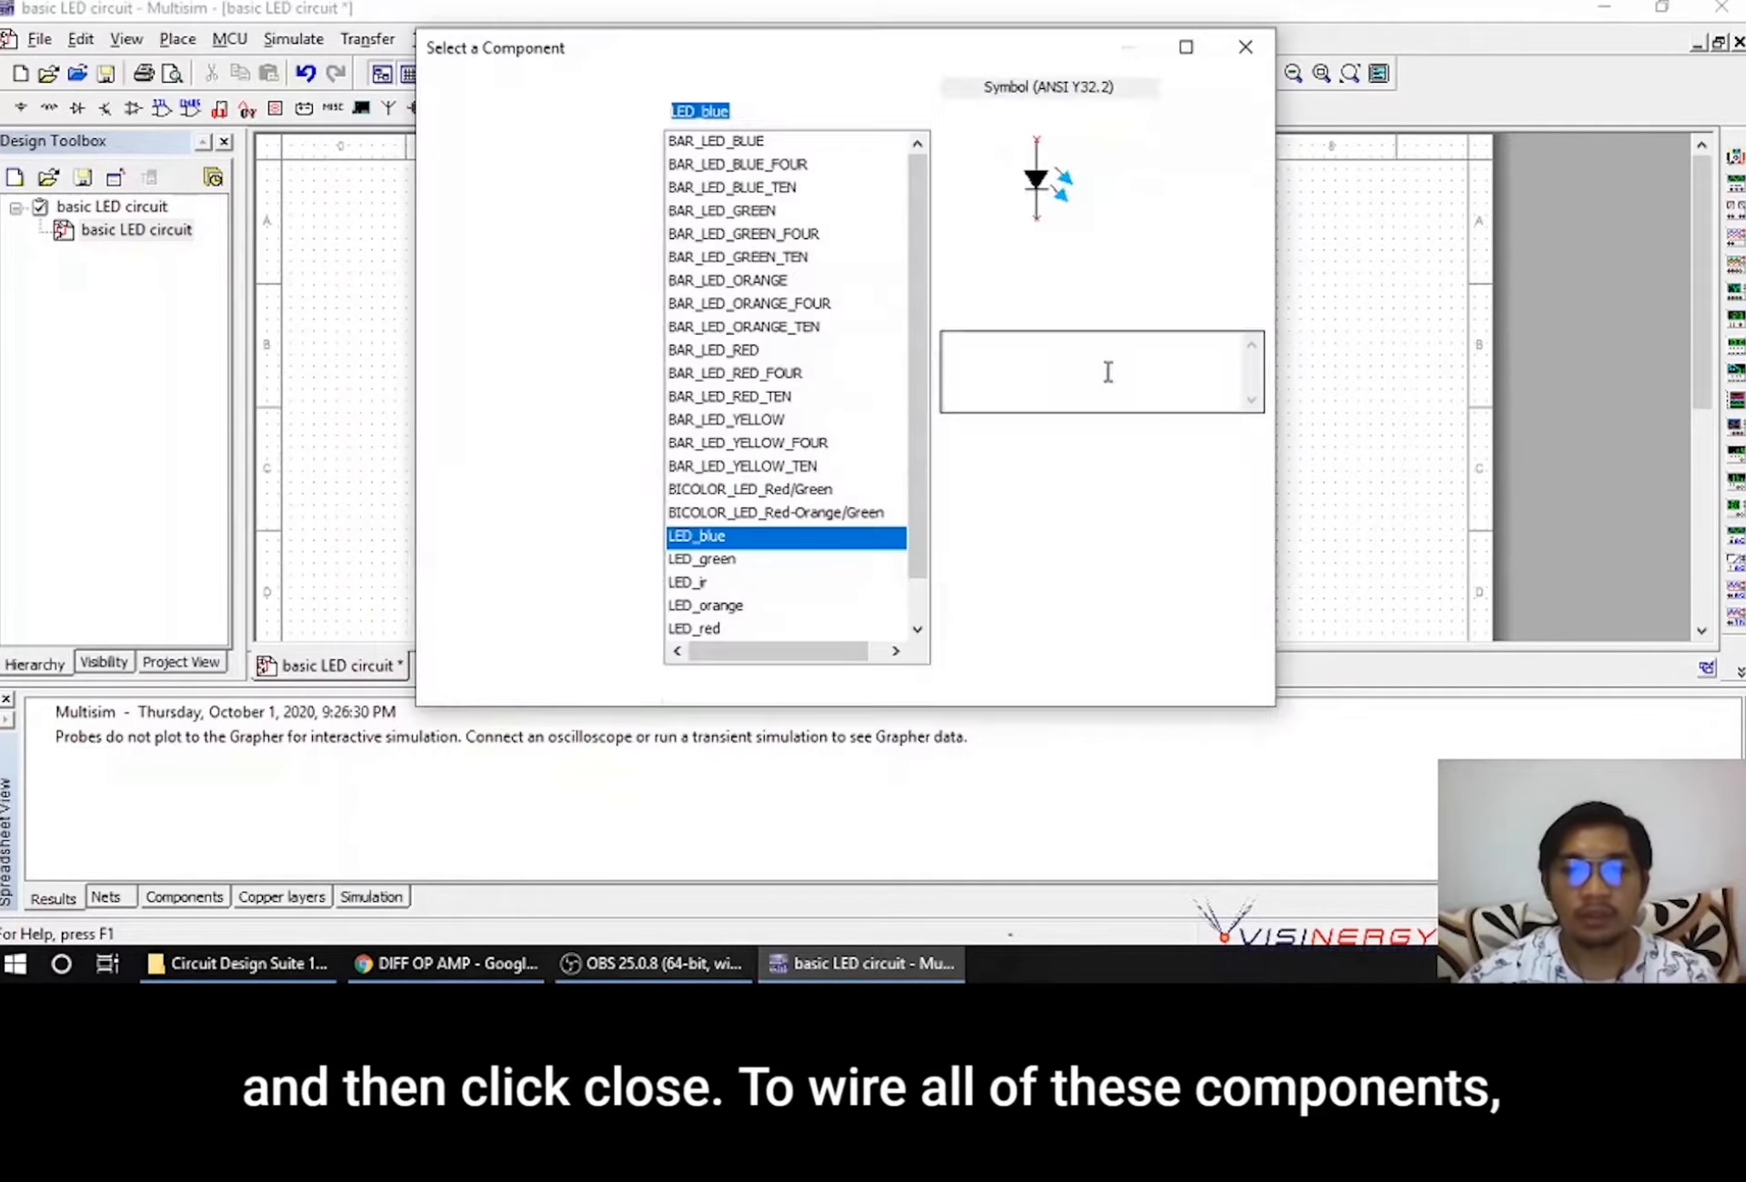
left_click(1186, 125)
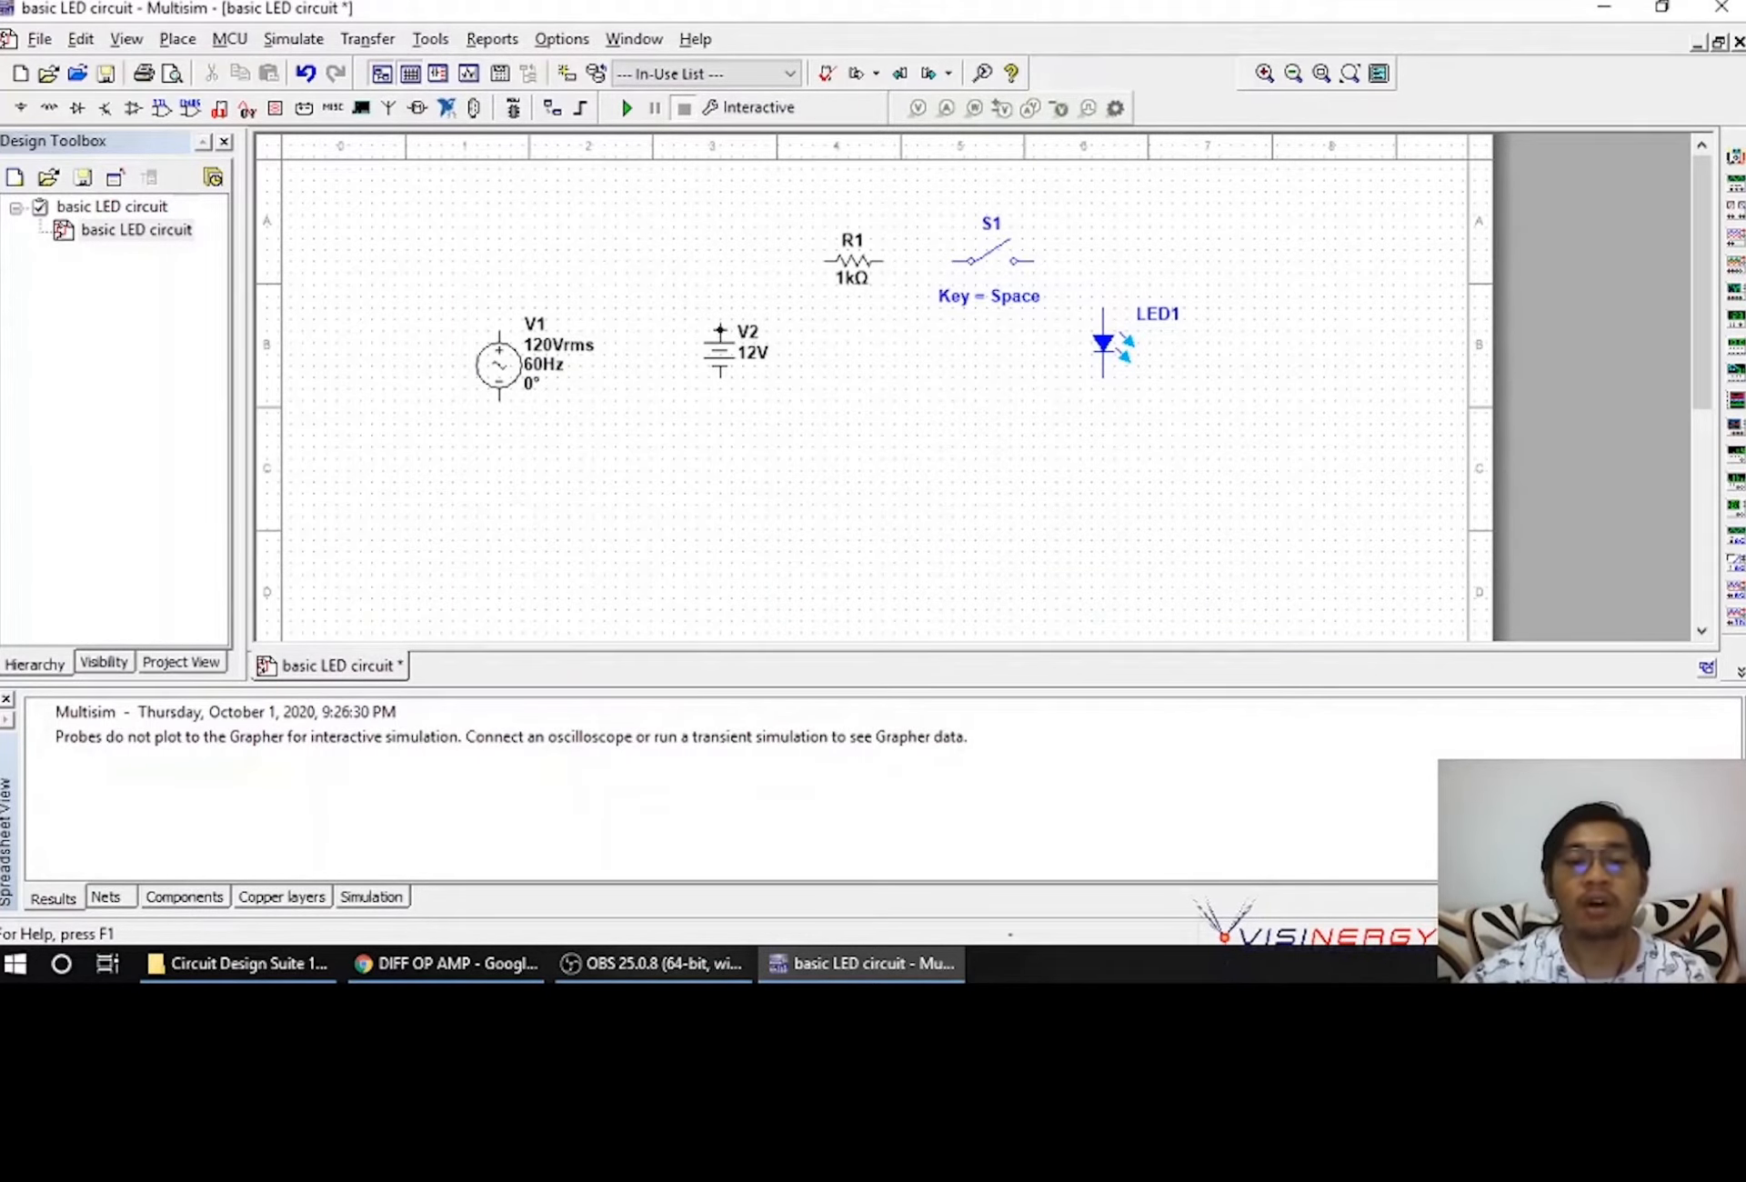
Wire the DC source V2, resistor R1, switch S1 and LED1 in series to form a closed loop
left_click(720, 324)
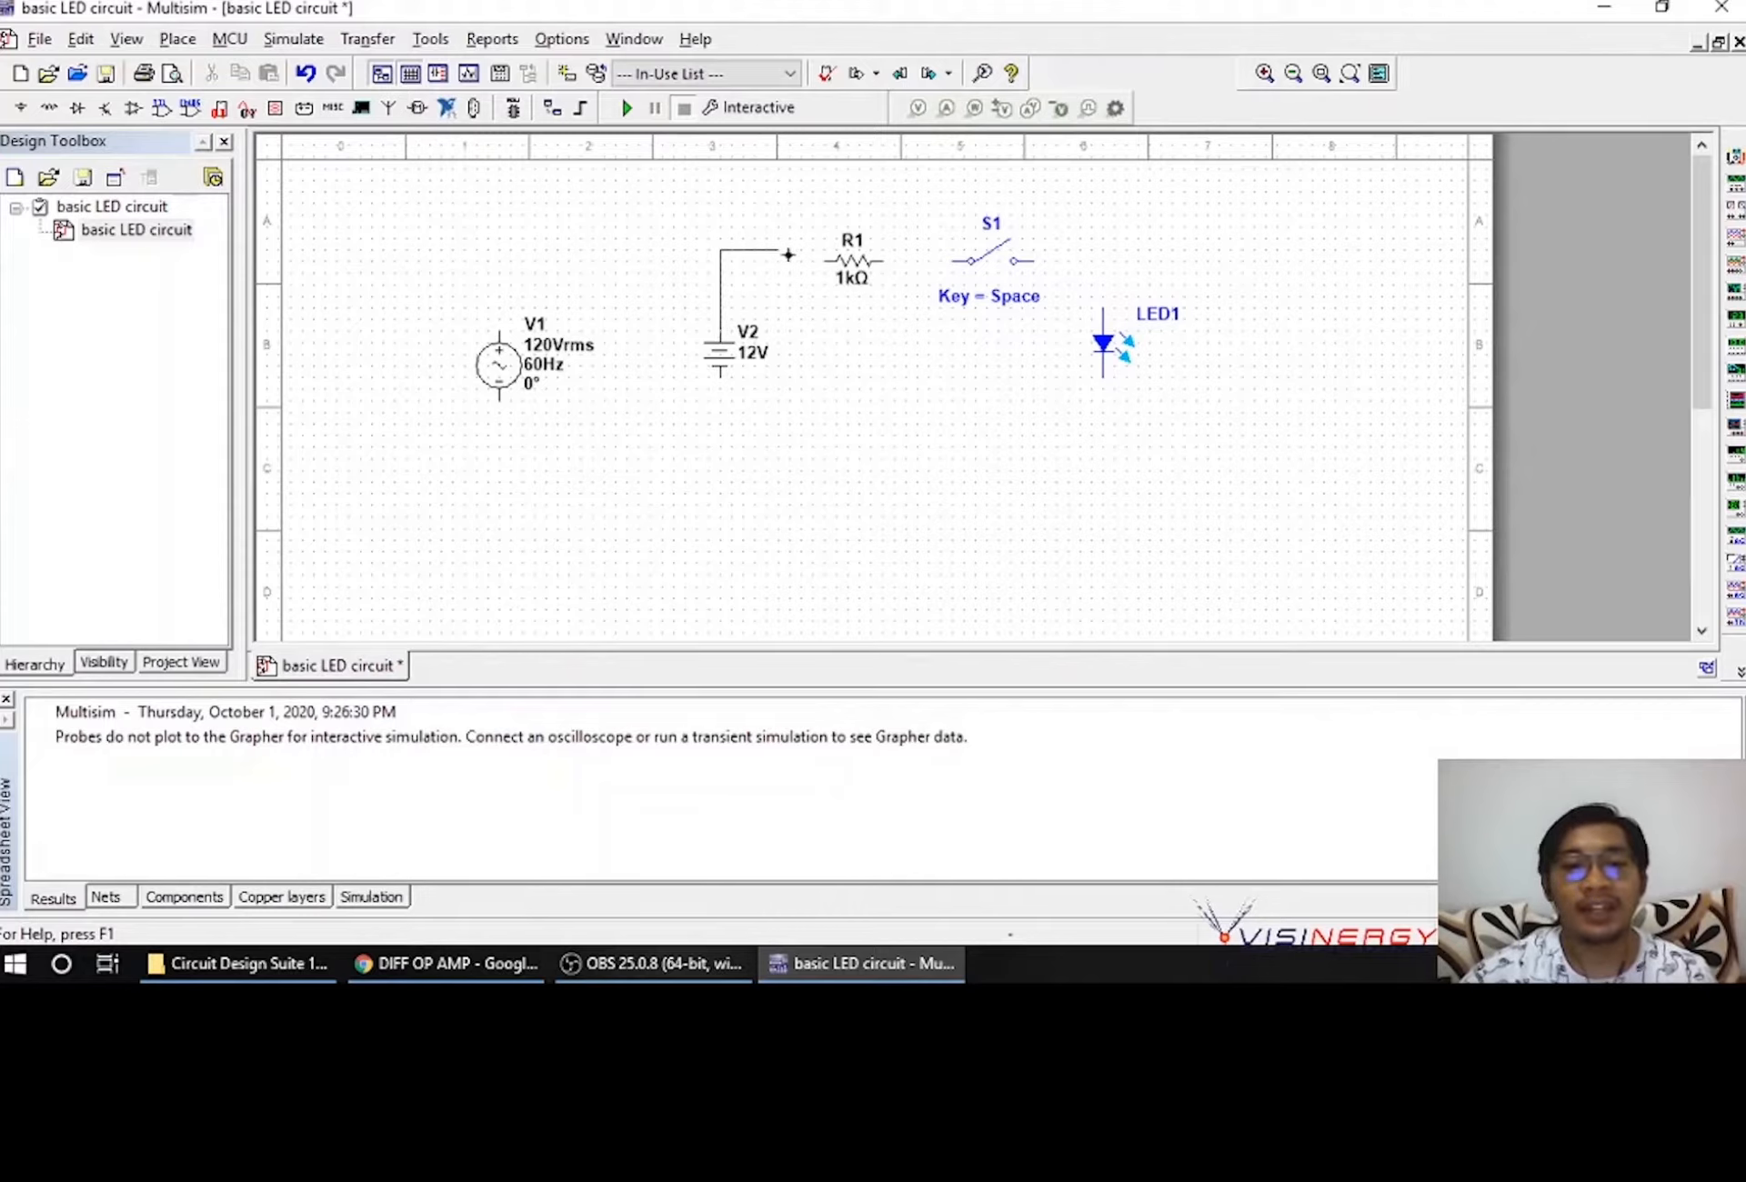
left_click(824, 259)
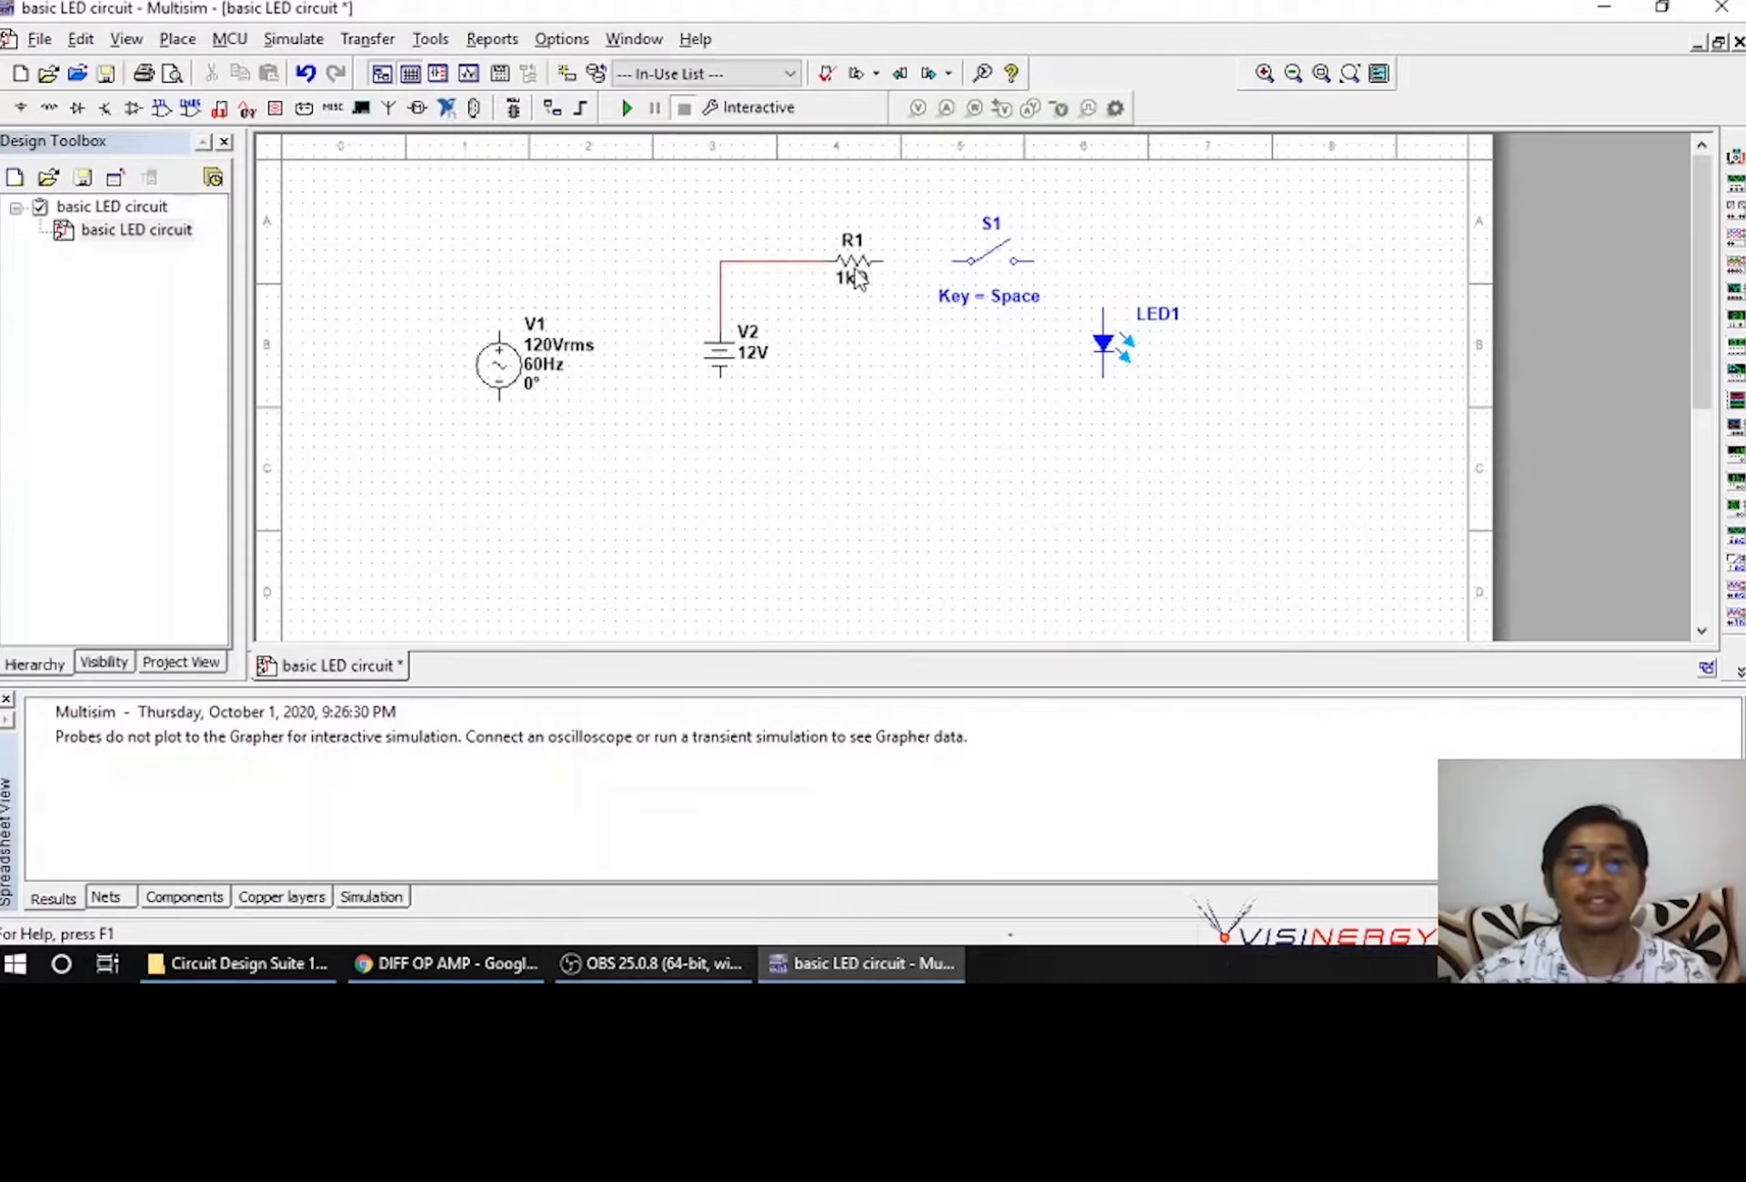
left_click(879, 261)
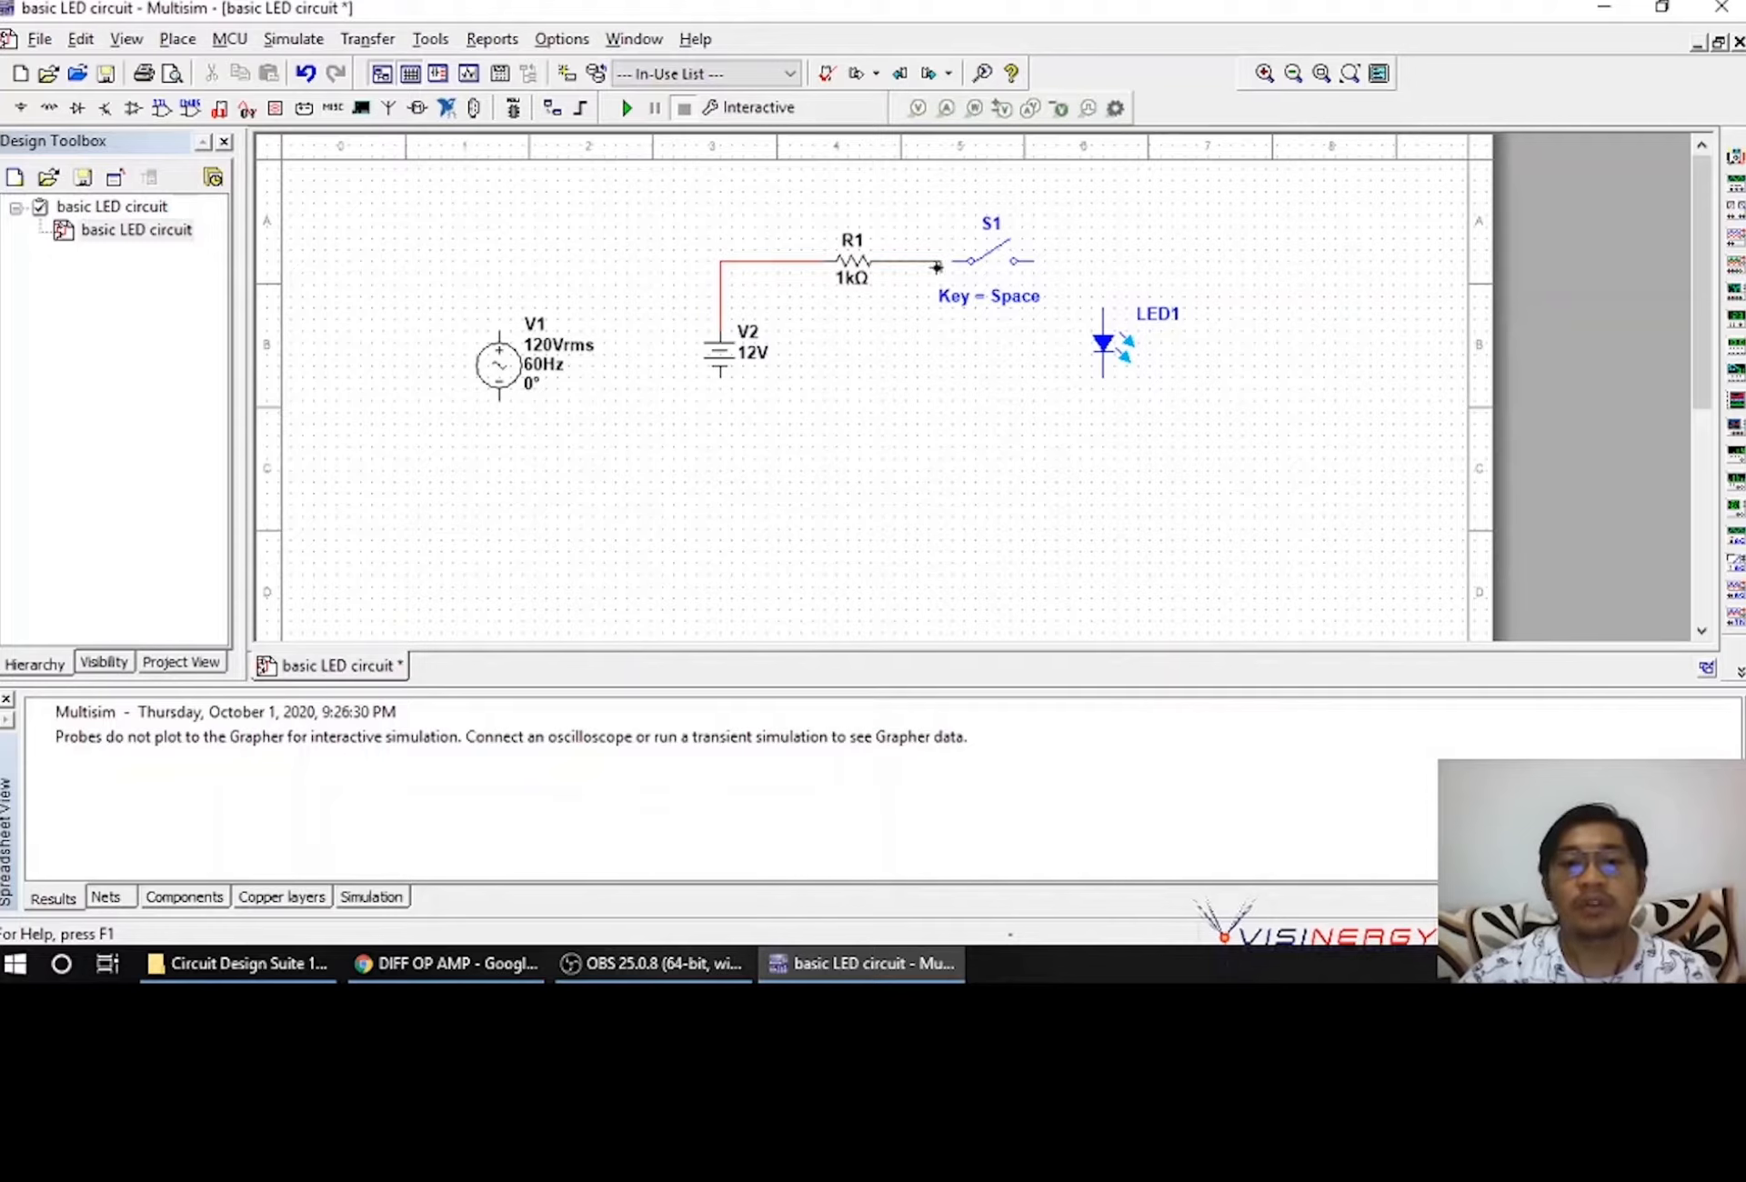
left_click(971, 261)
left_click(1015, 261)
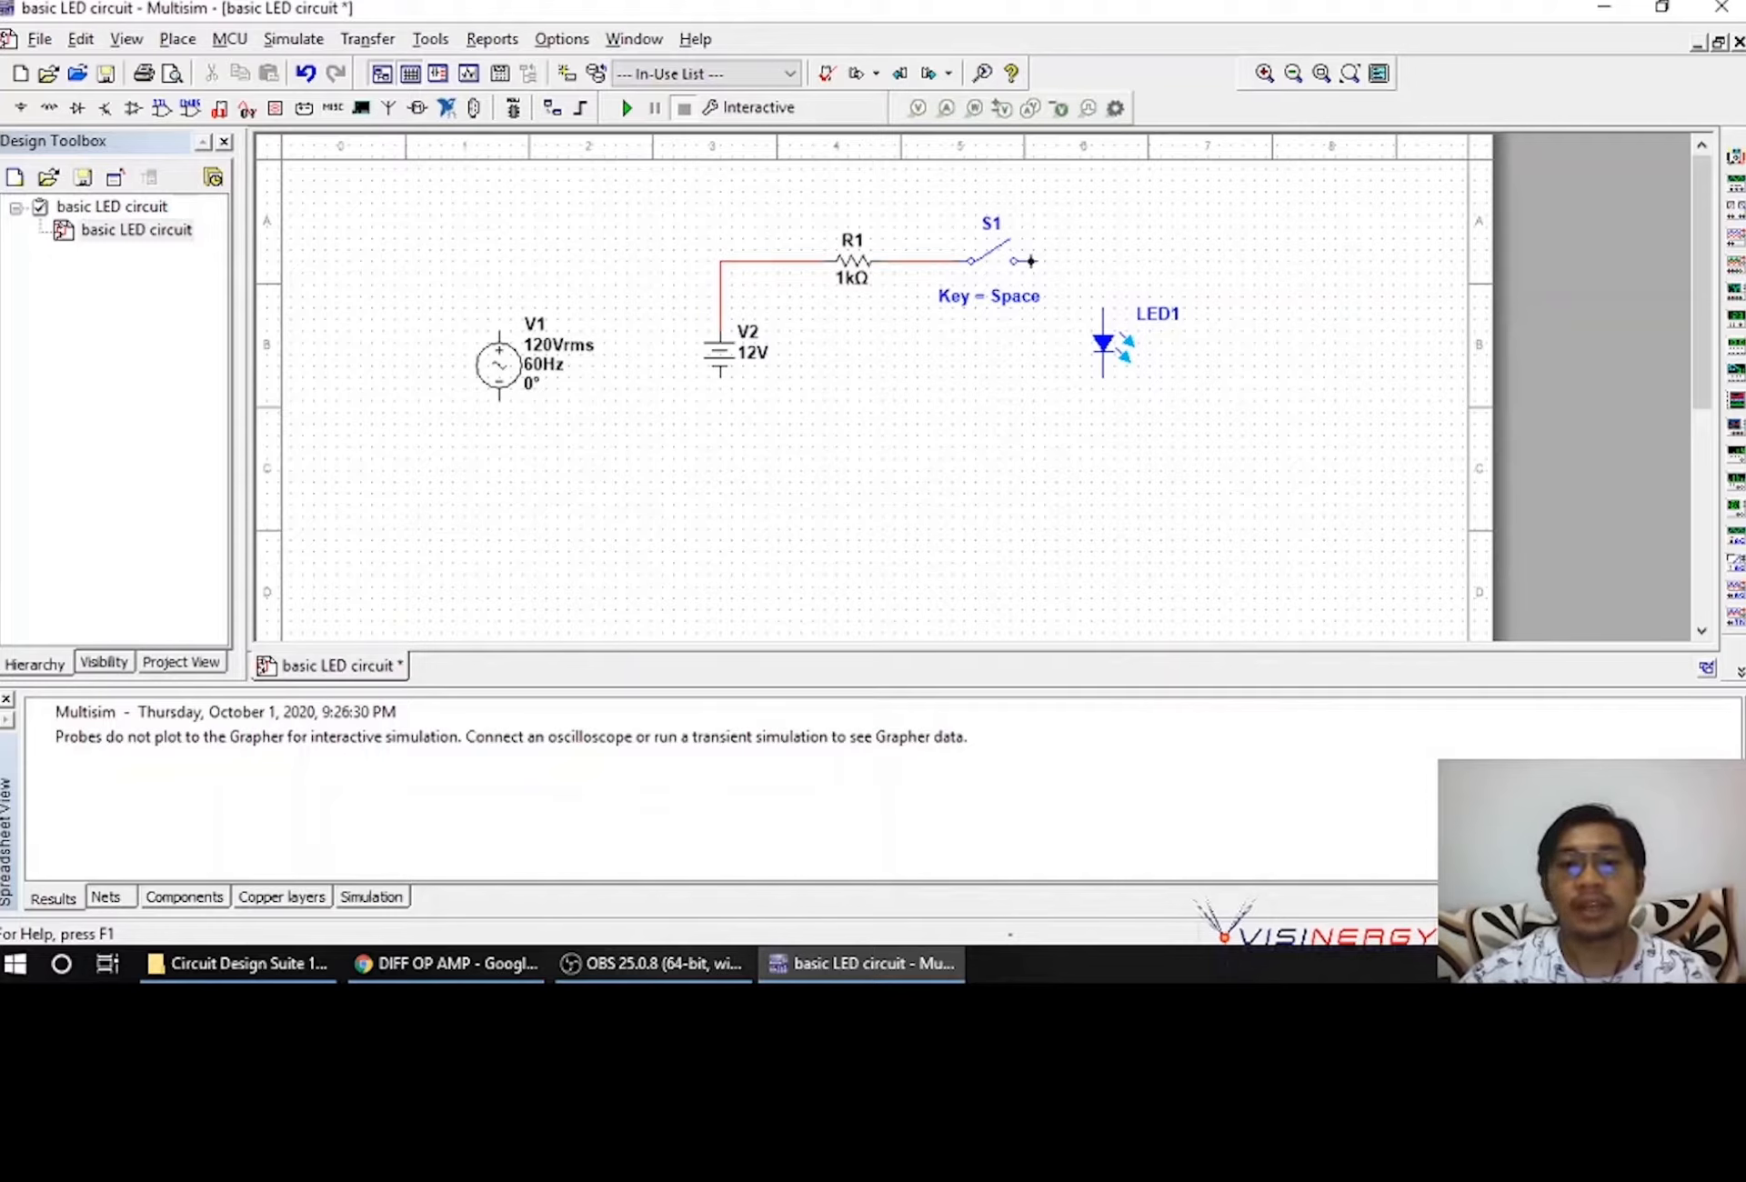
left_click(1102, 307)
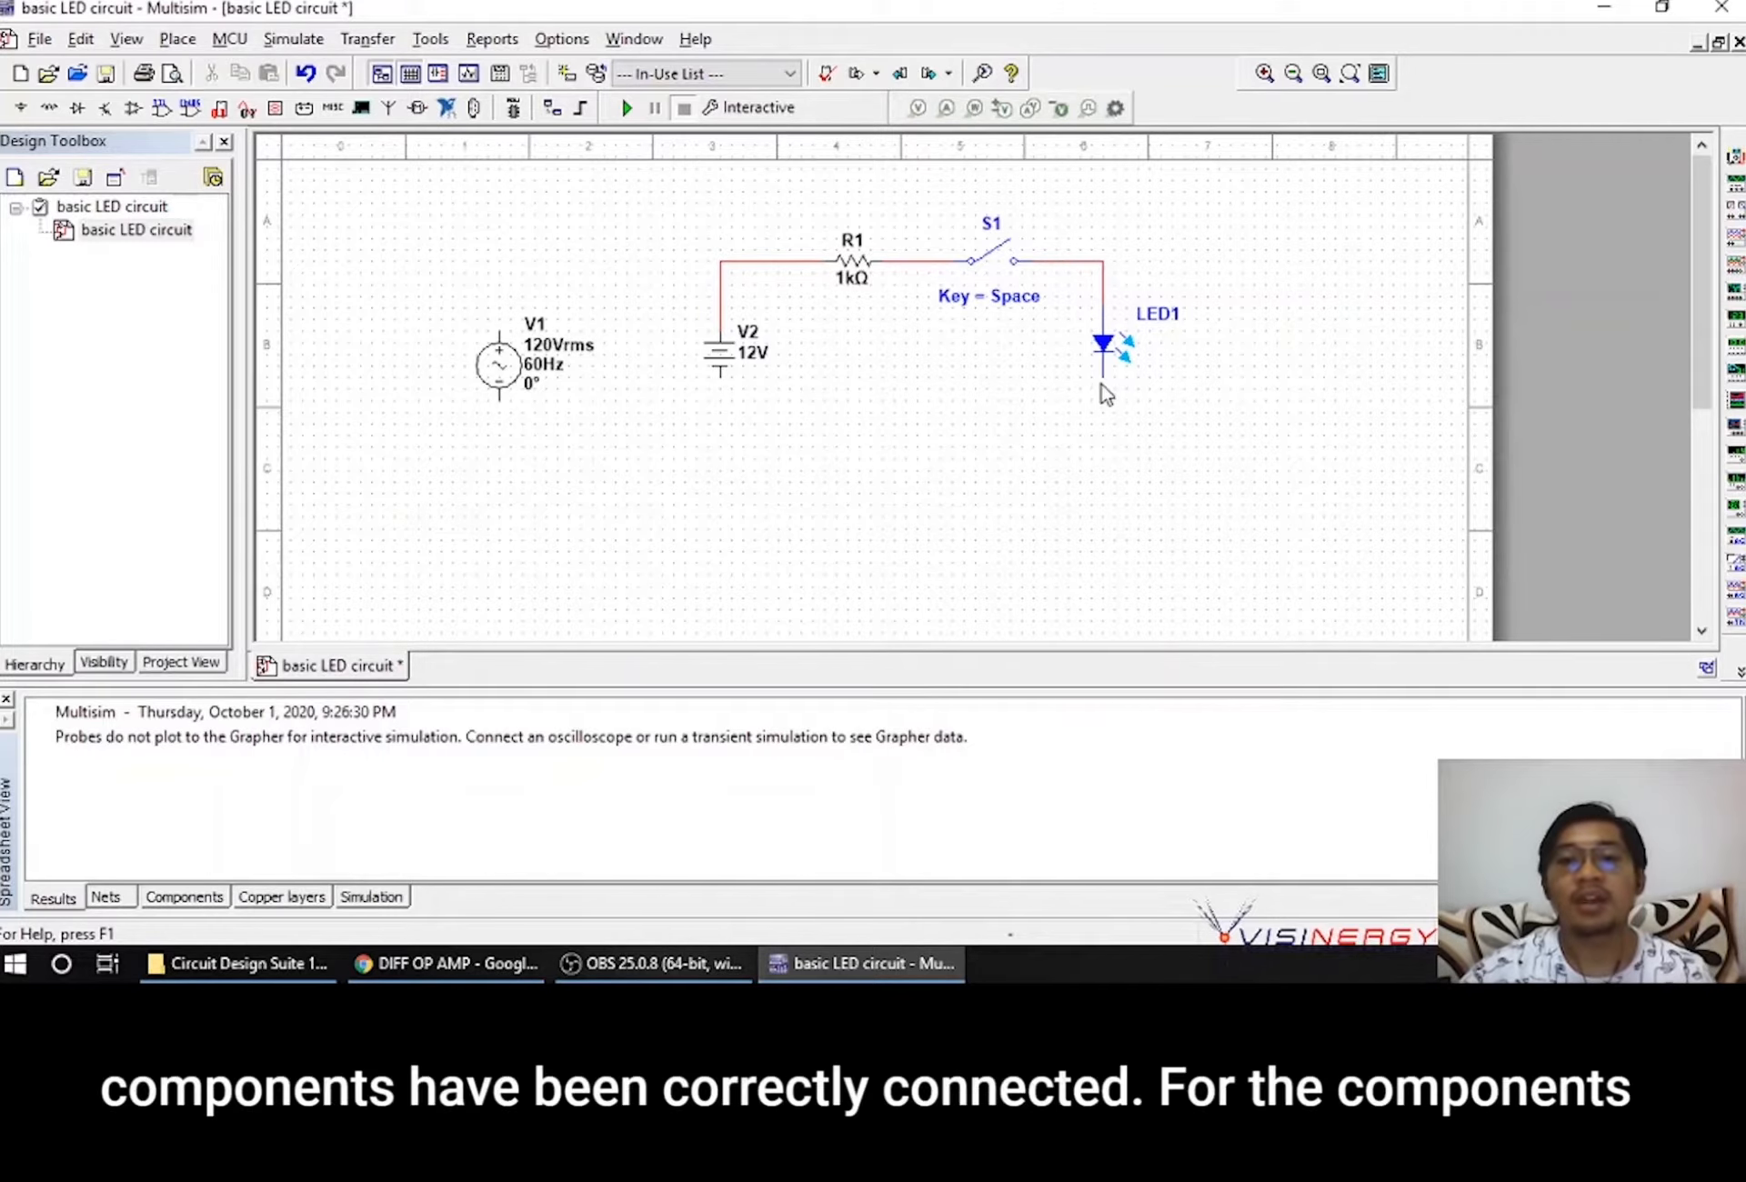
left_click(1102, 372)
left_click(720, 377)
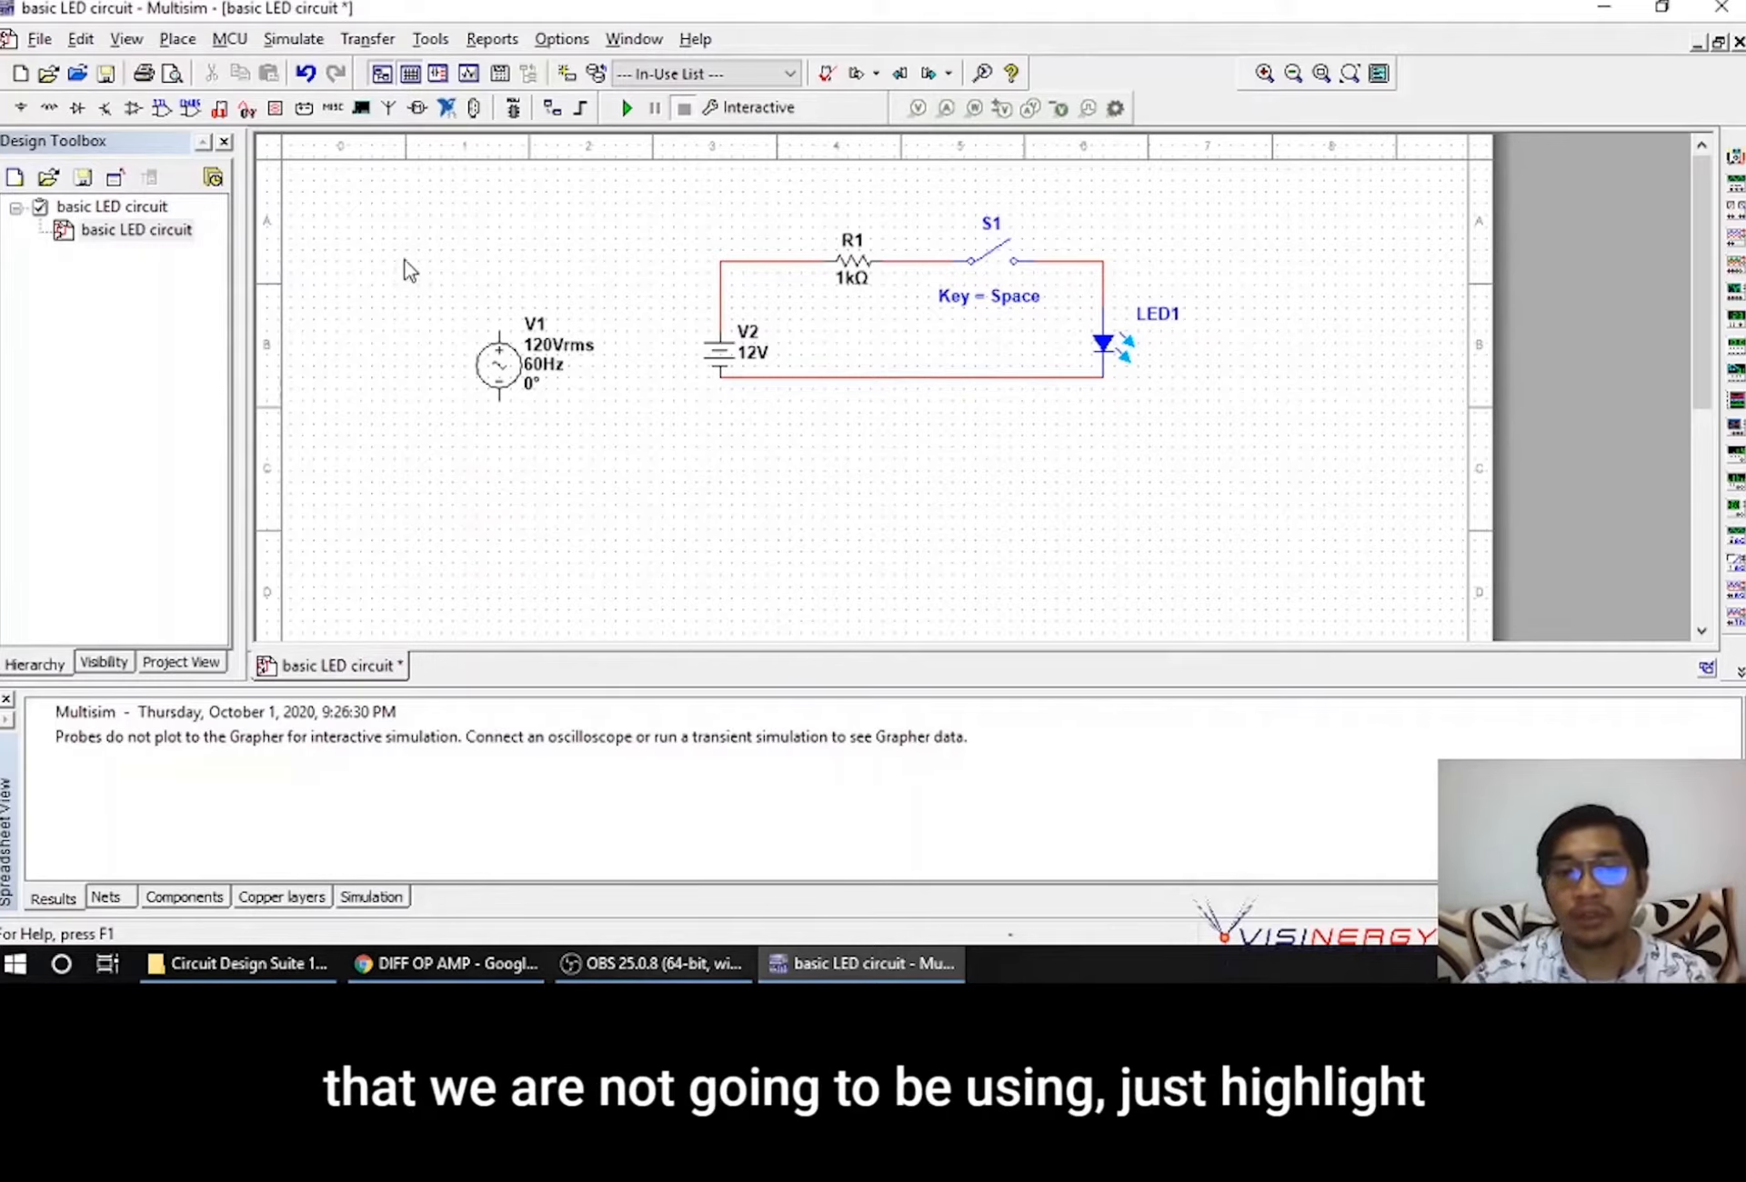
Delete the unused AC source V1 from the schematic
left_click_drag(405, 261, 639, 444)
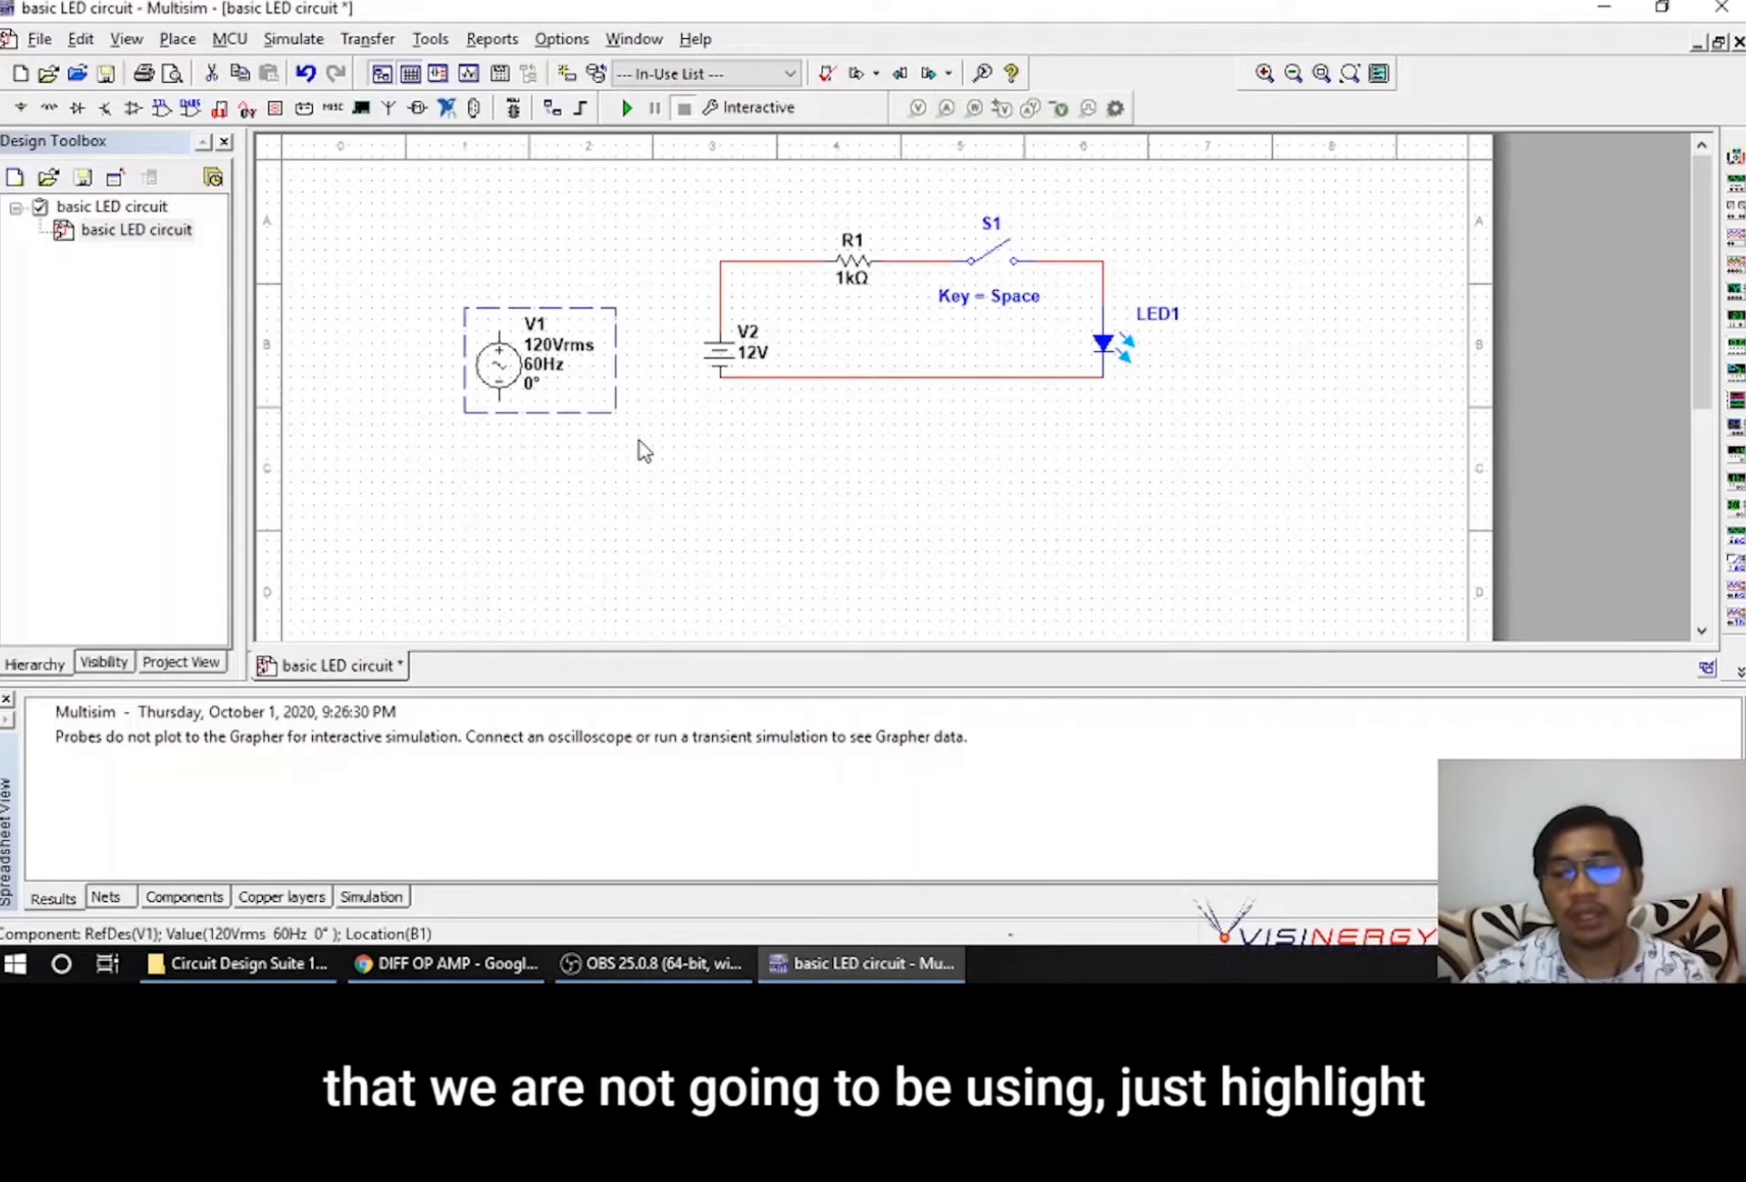
key("Delete")
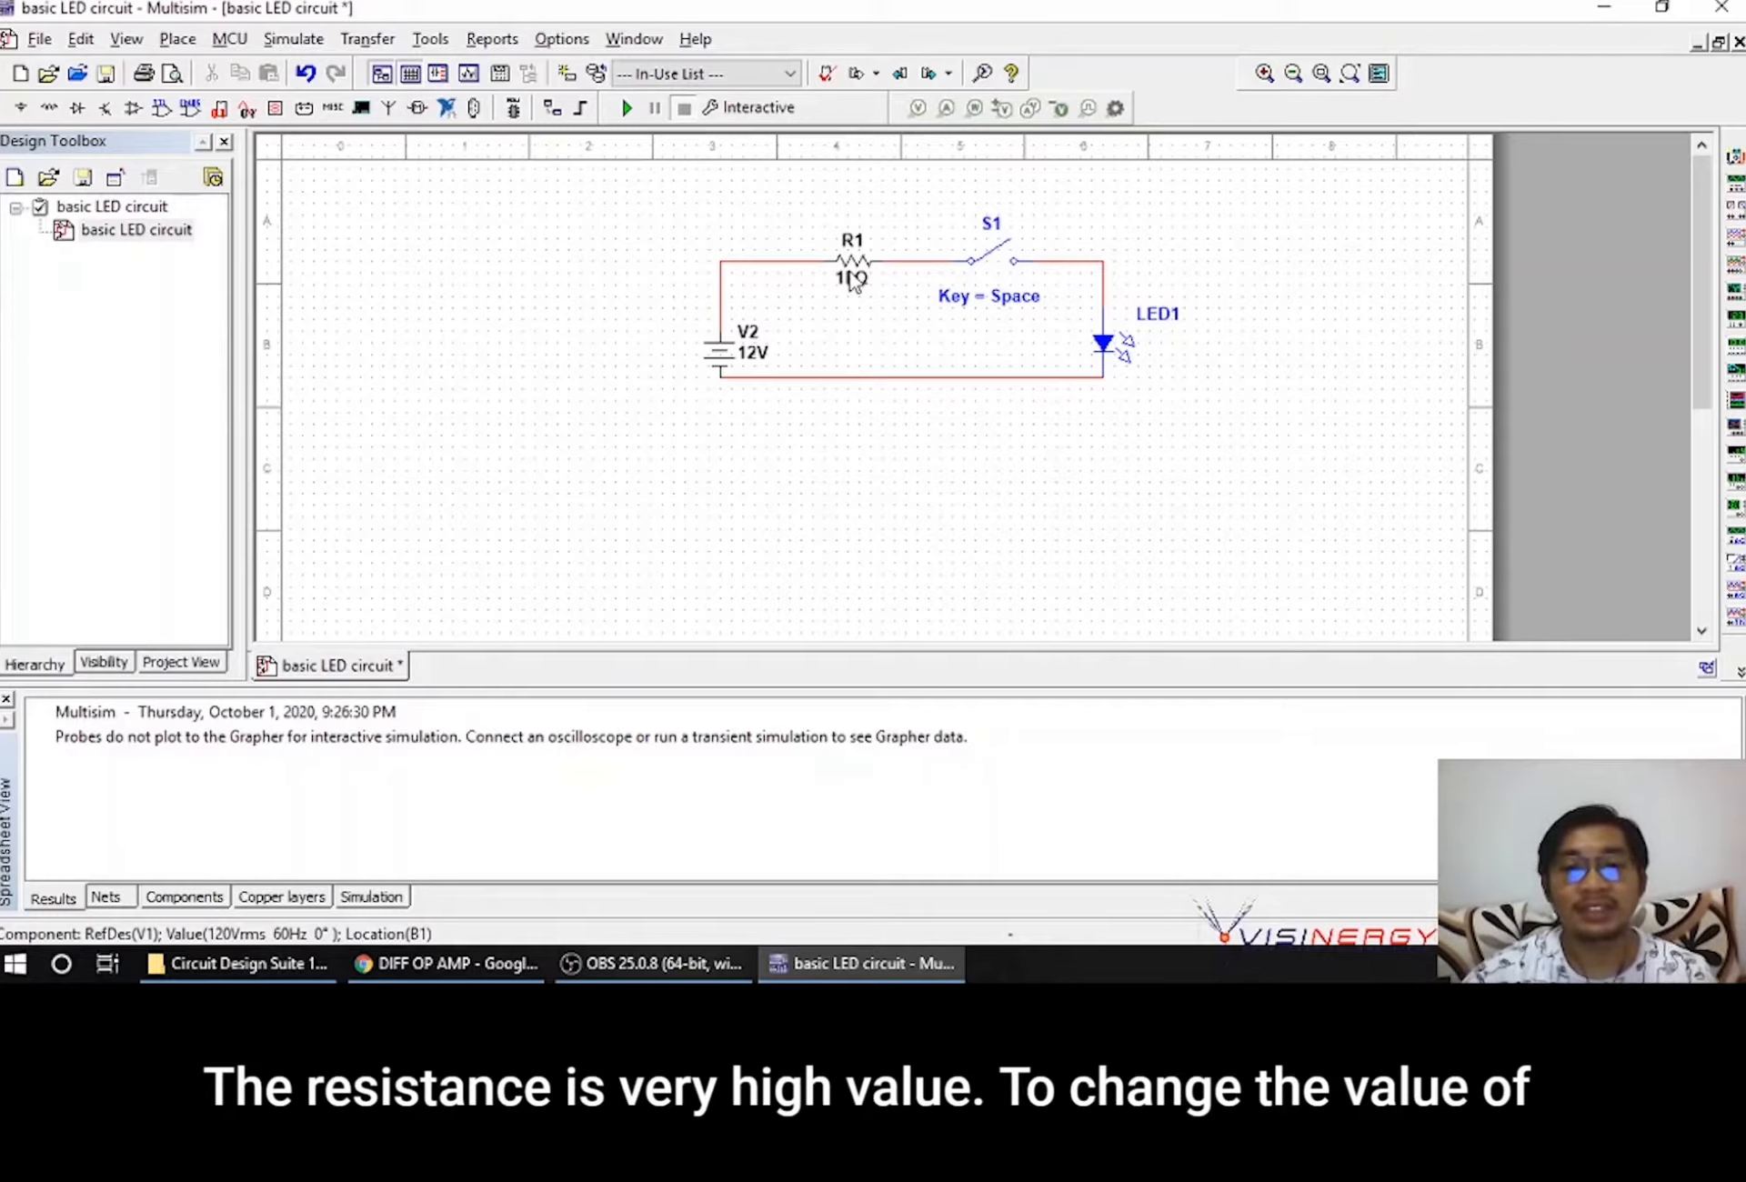
Set the resistance of resistor R1 to 330 Ω
double_click(853, 280)
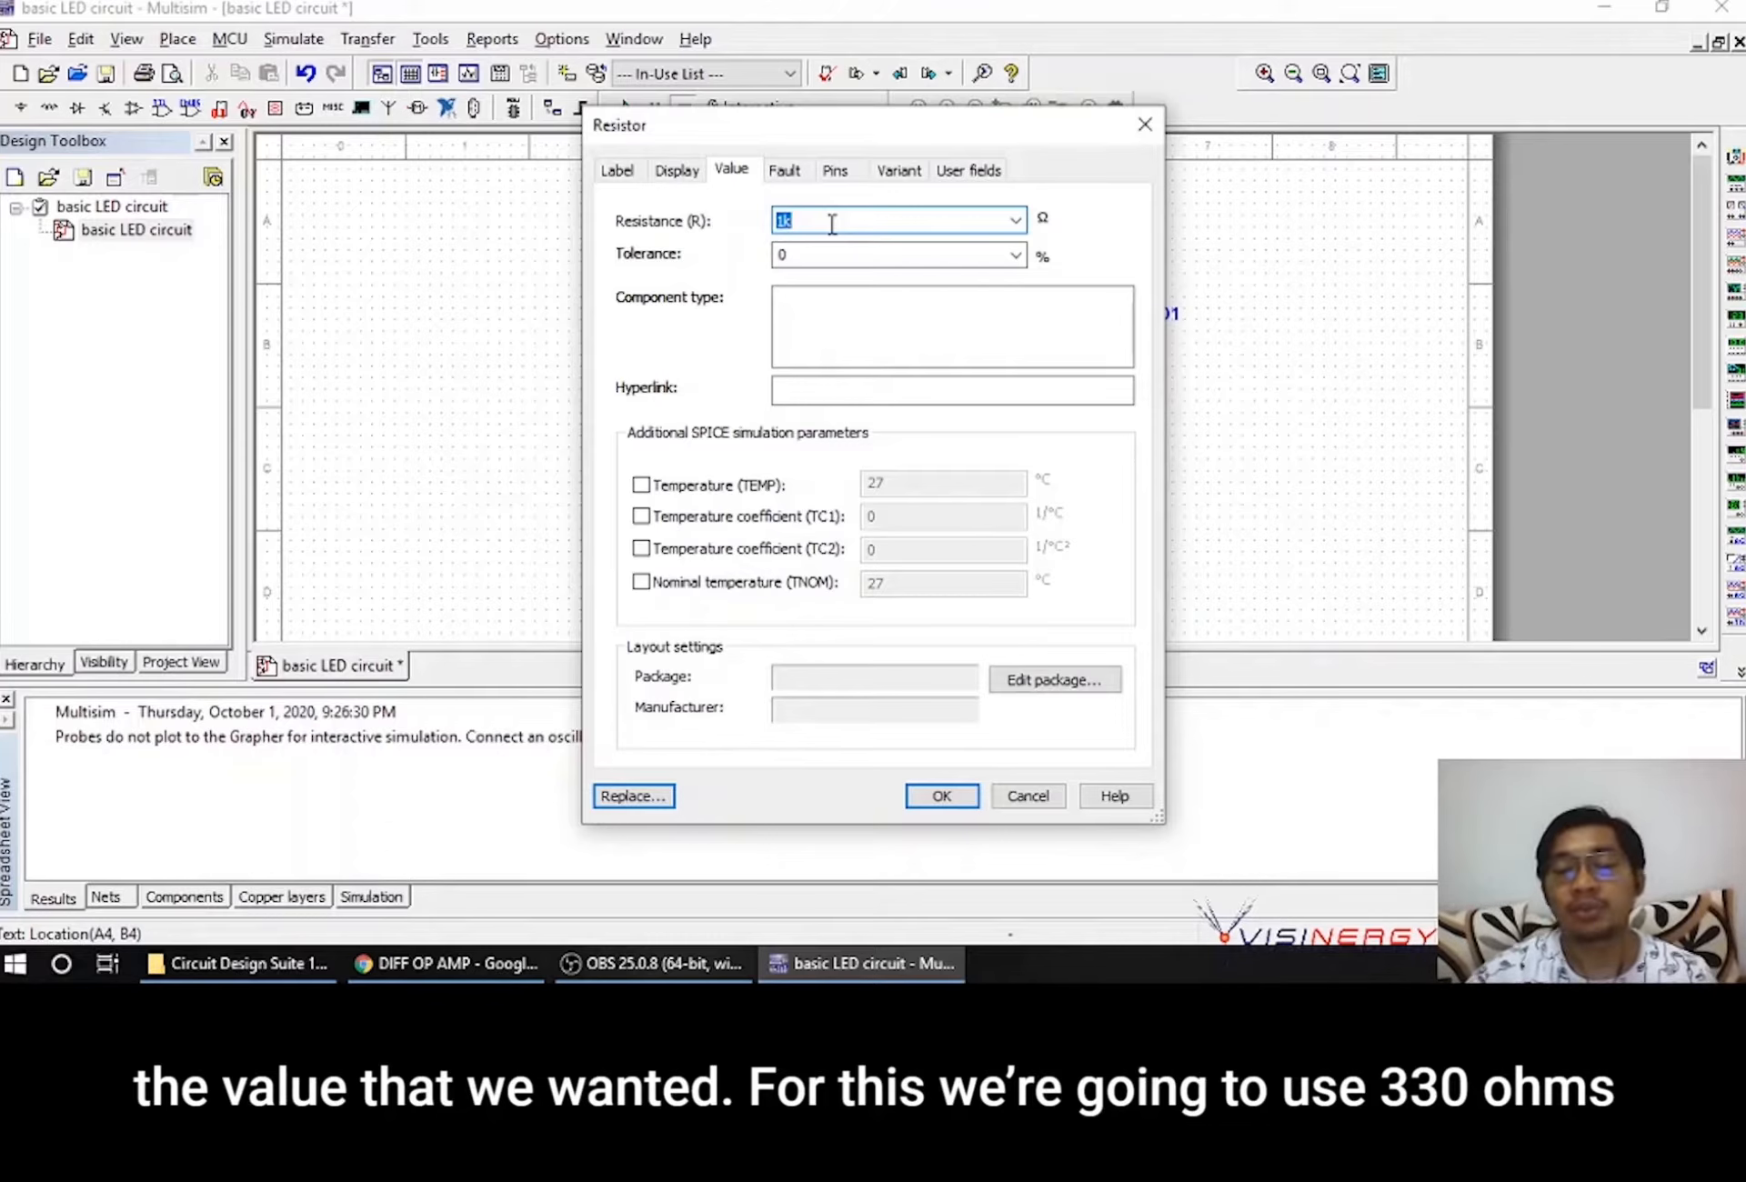
type("330")
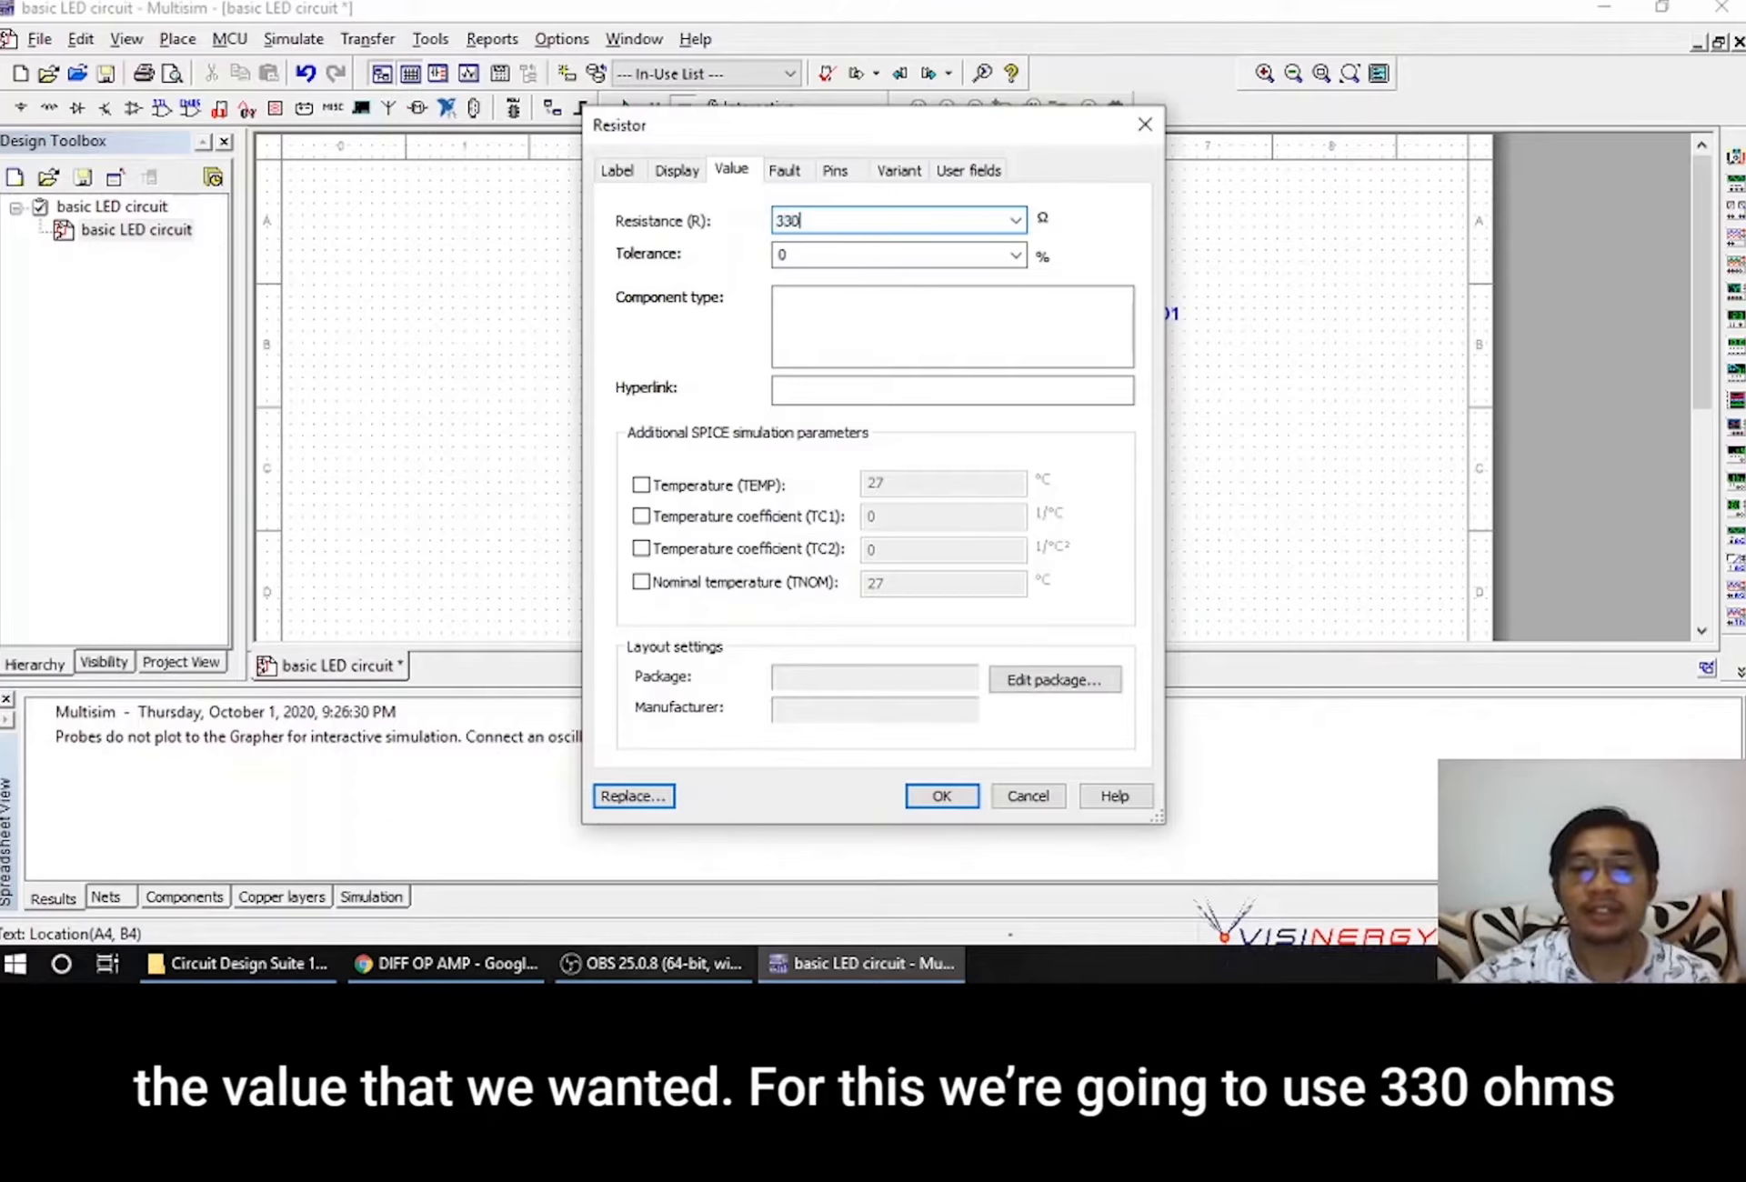
key("Return")
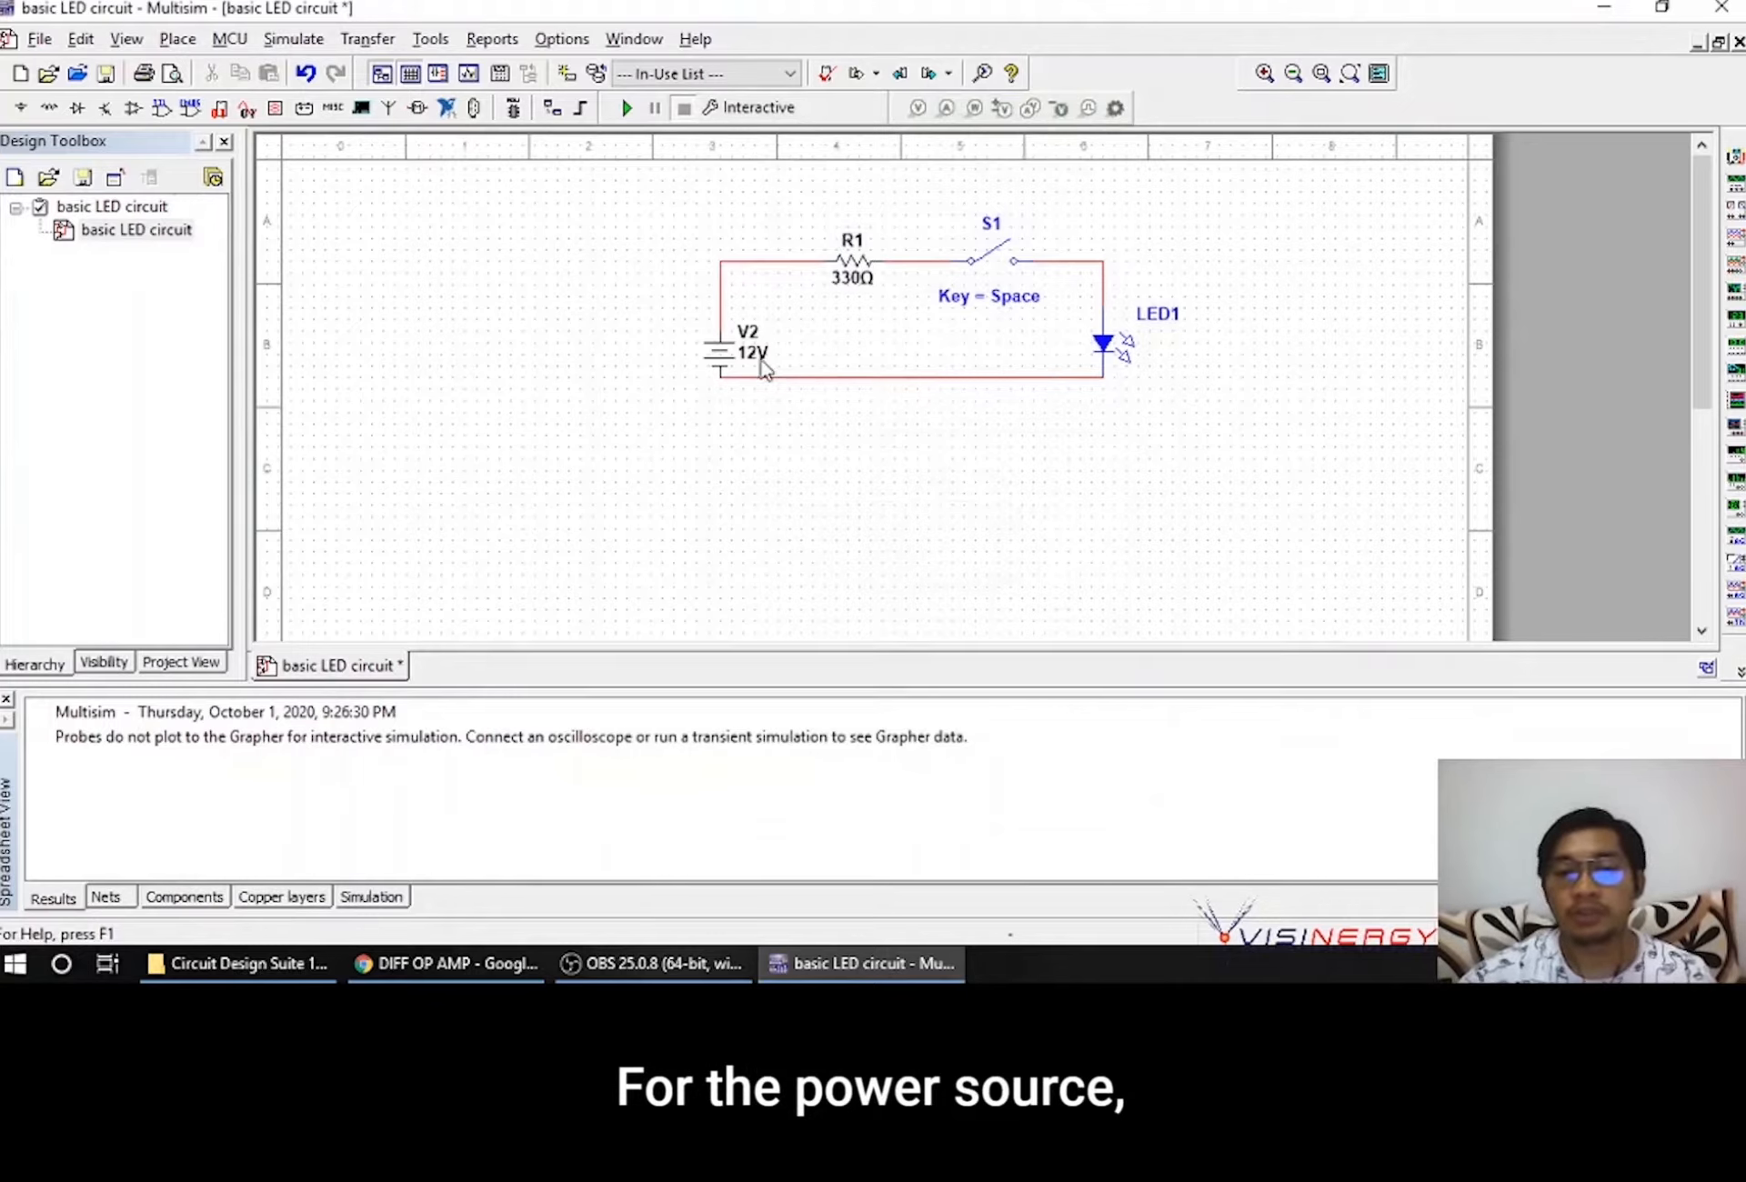
Set the voltage of the DC source V2 to 9 V
left_click(758, 352)
double_click(757, 351)
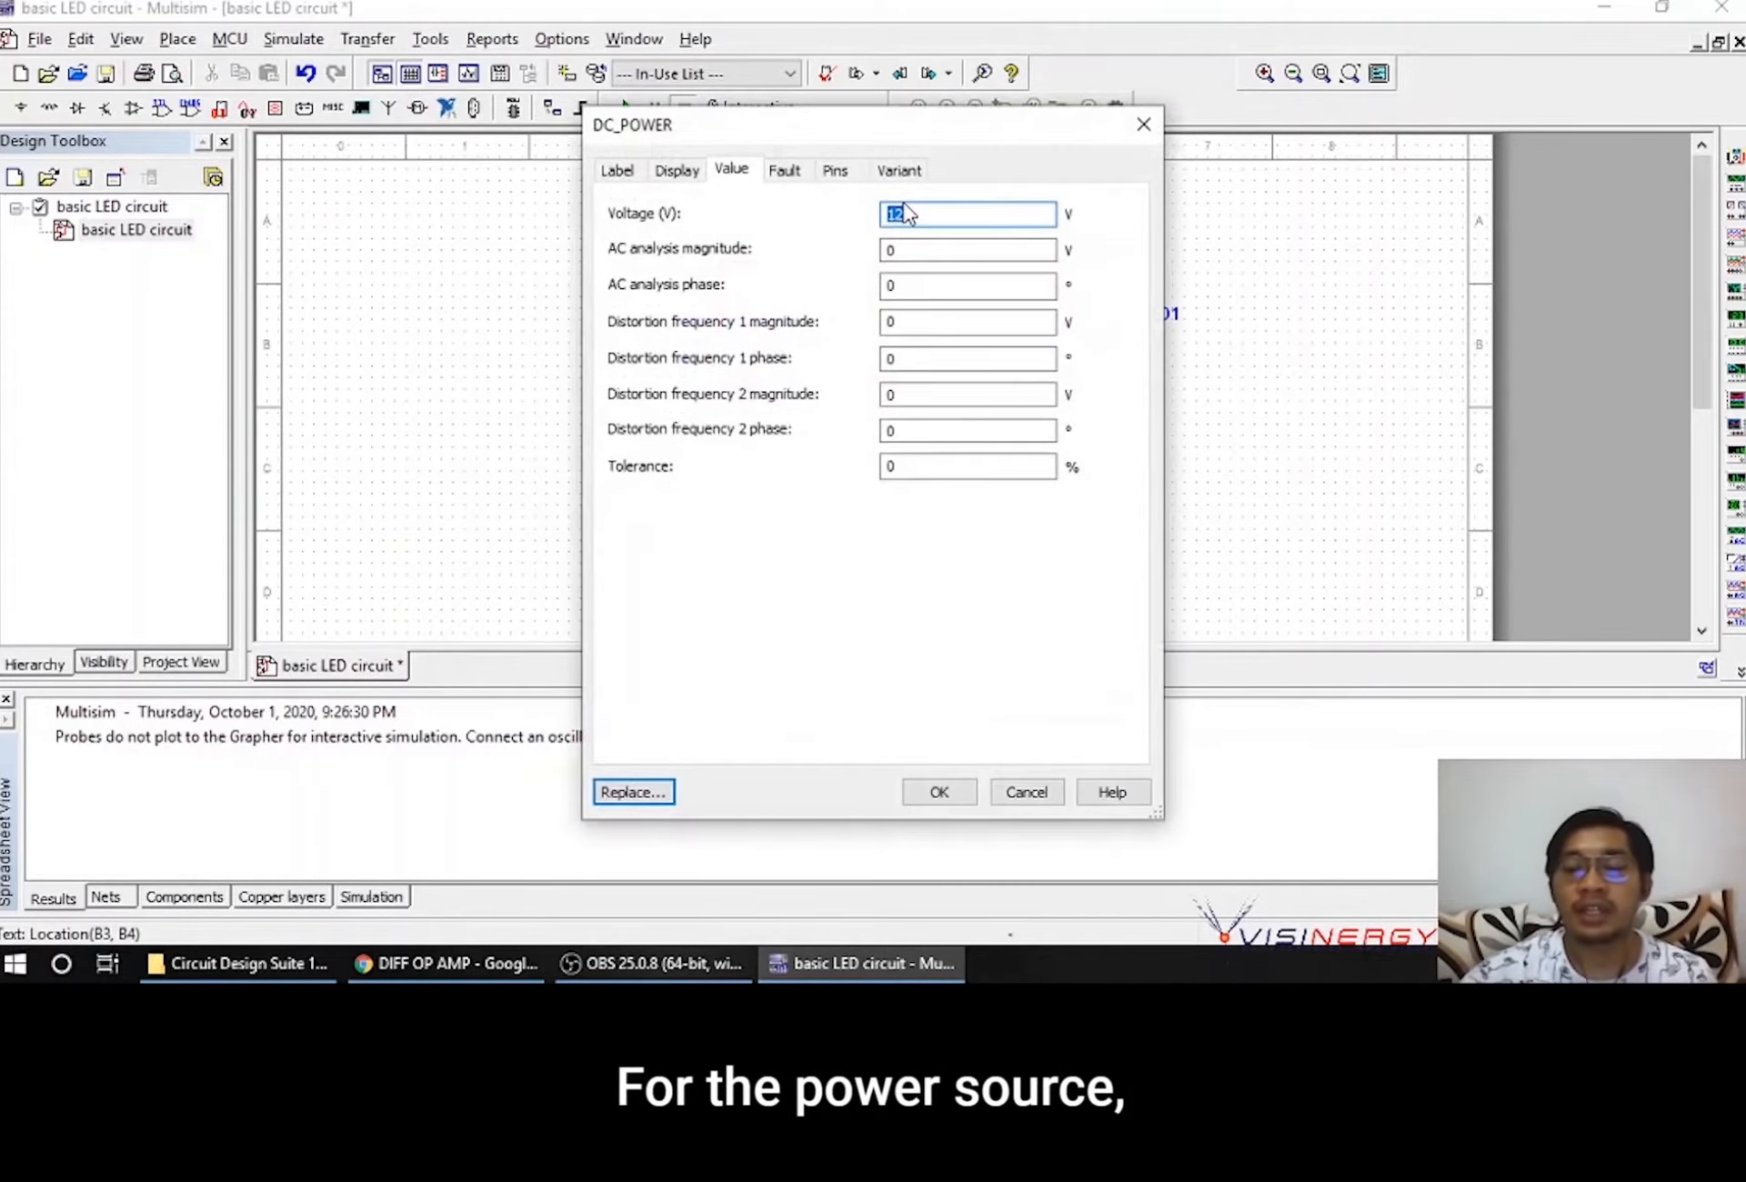
type("9")
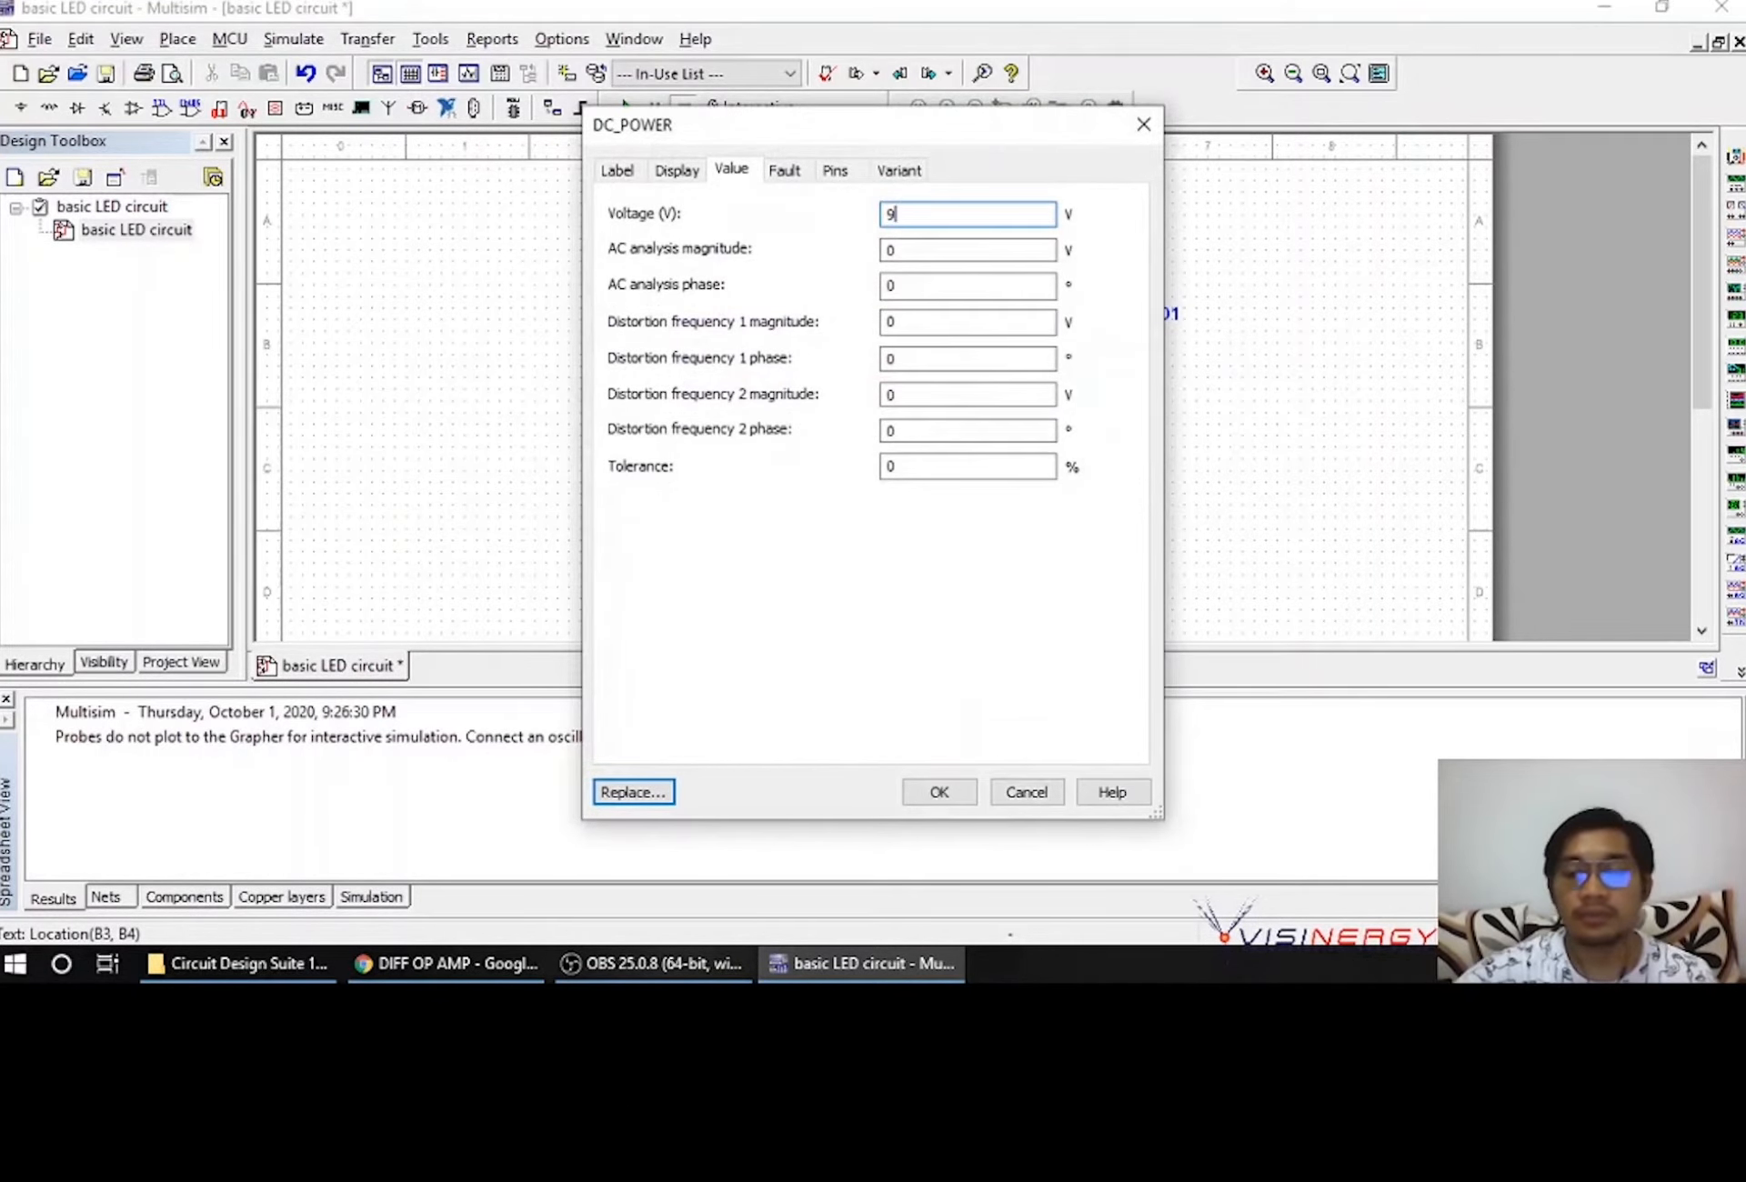
key("Return")
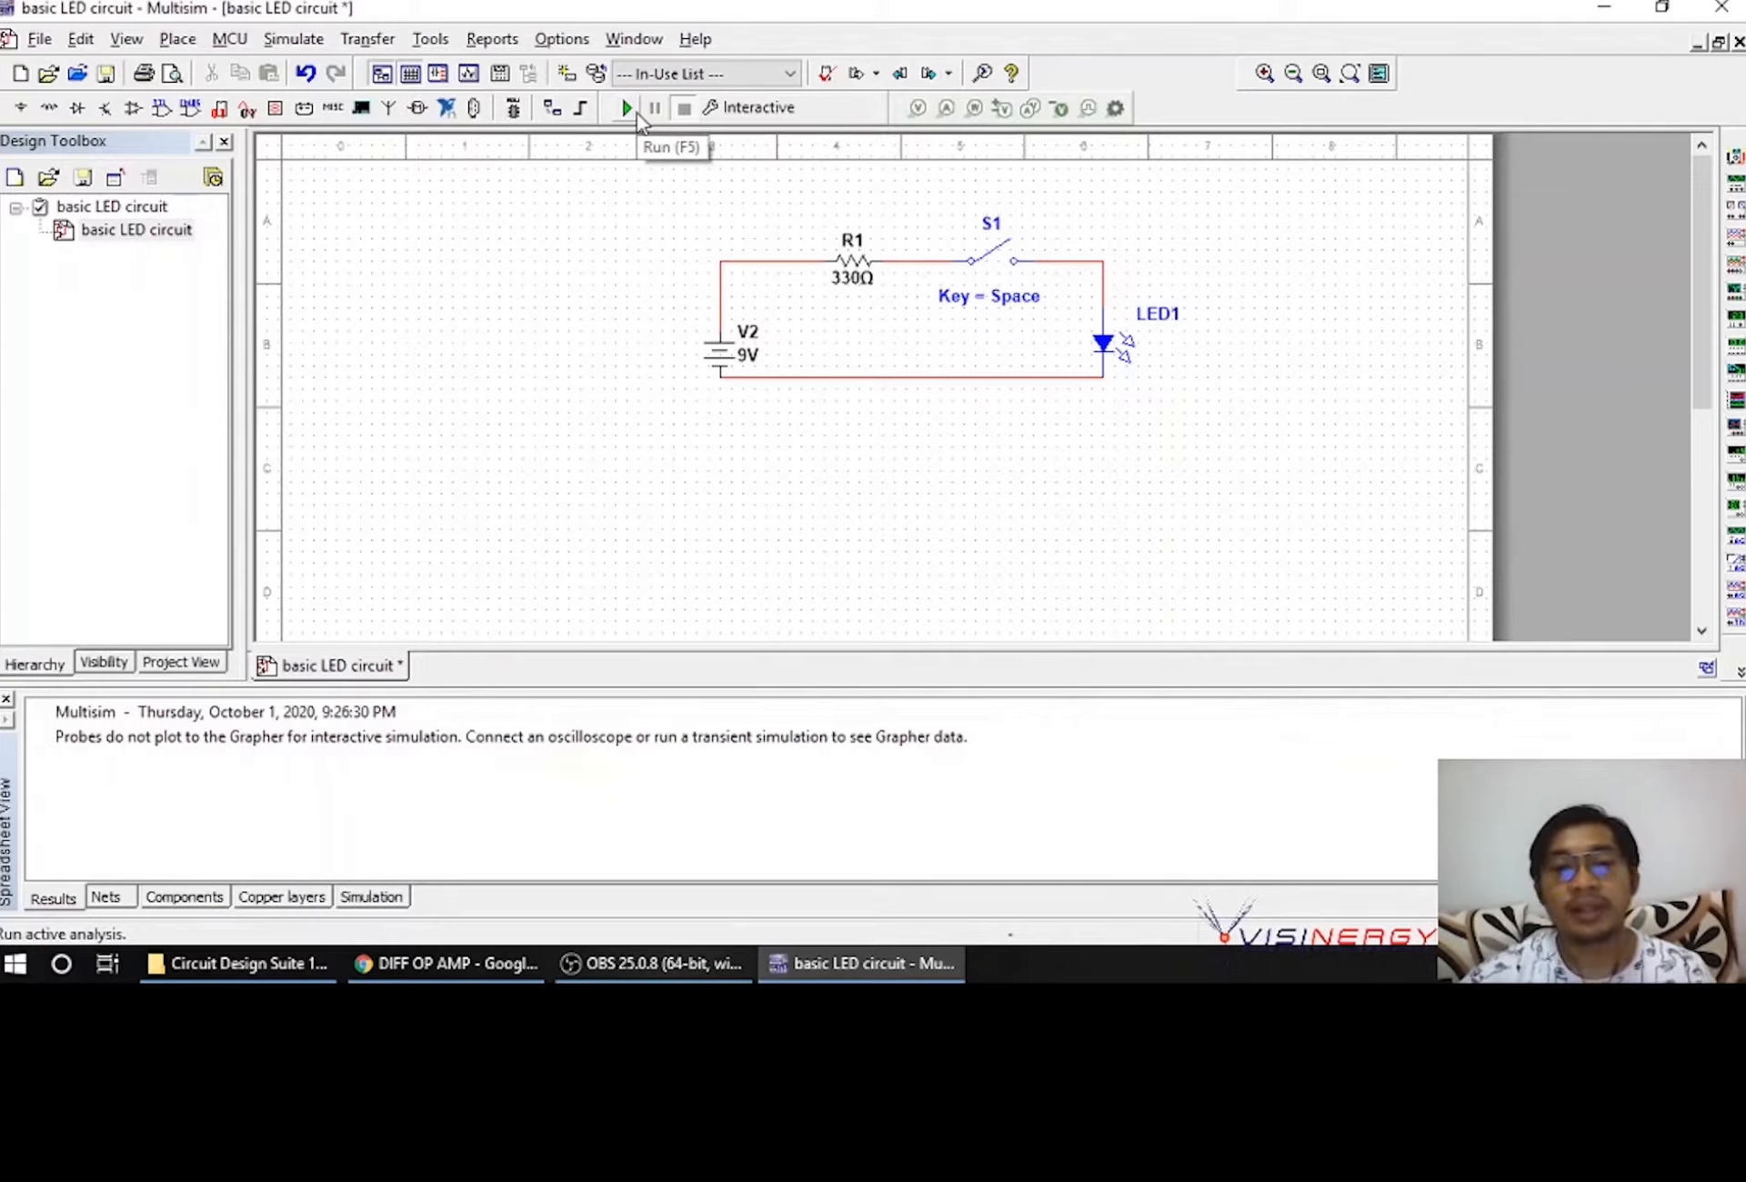
Run the interactive simulation, test the LED by closing and reopening switch S1, and stop the simulation
left_click(639, 118)
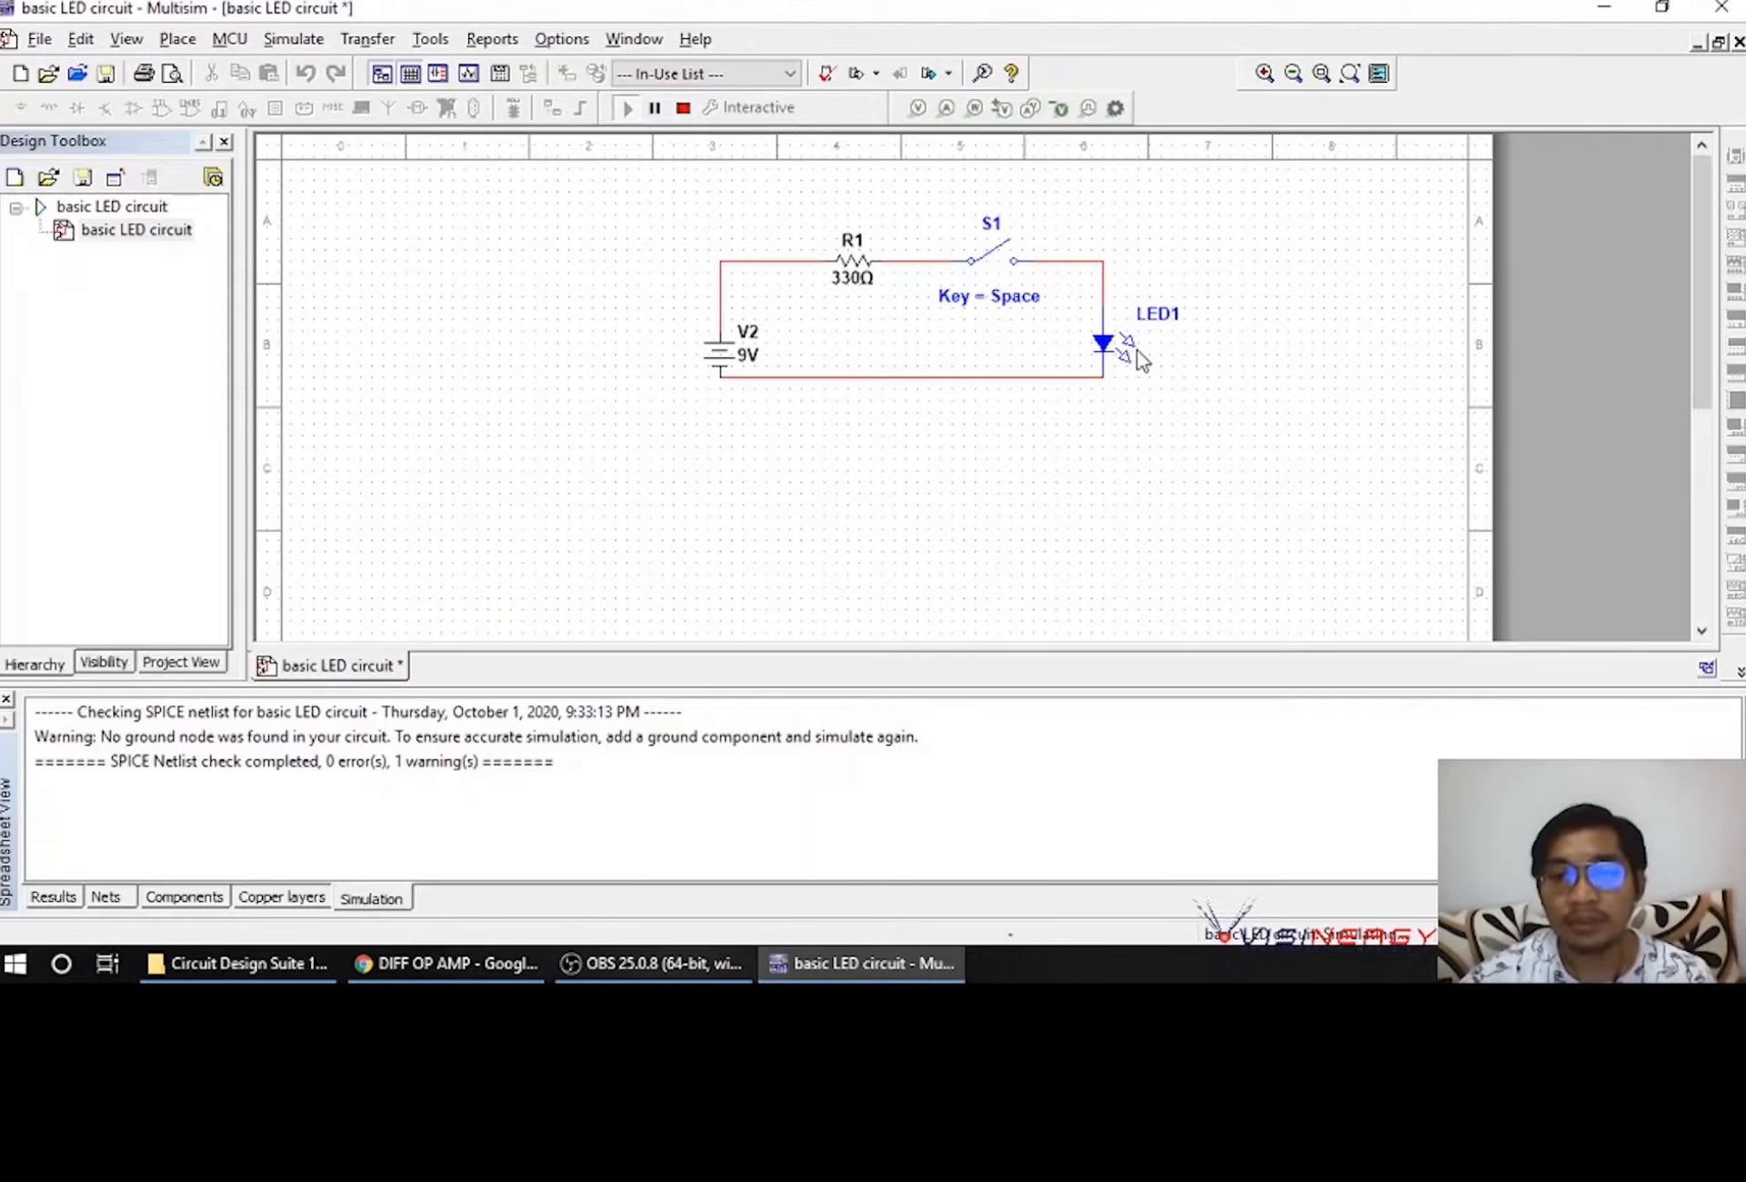
left_click(989, 262)
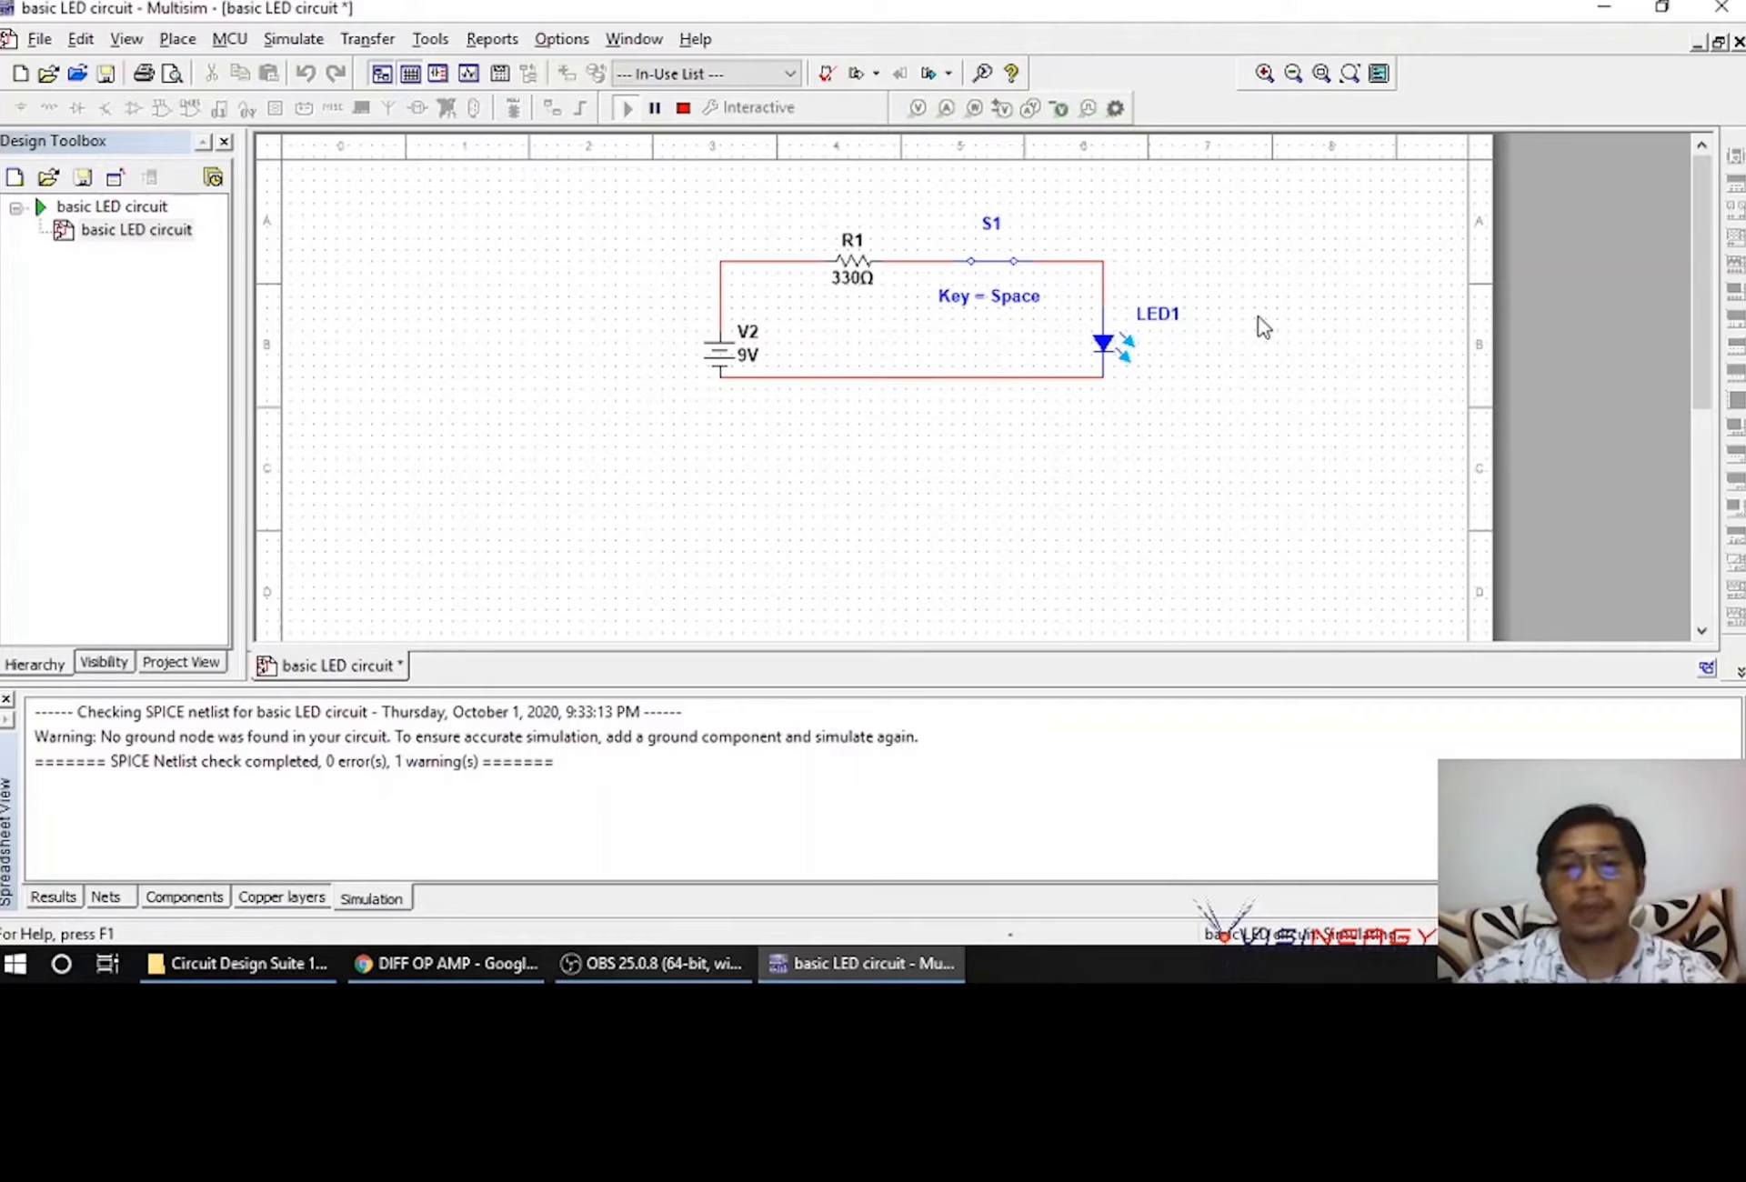
key("space")
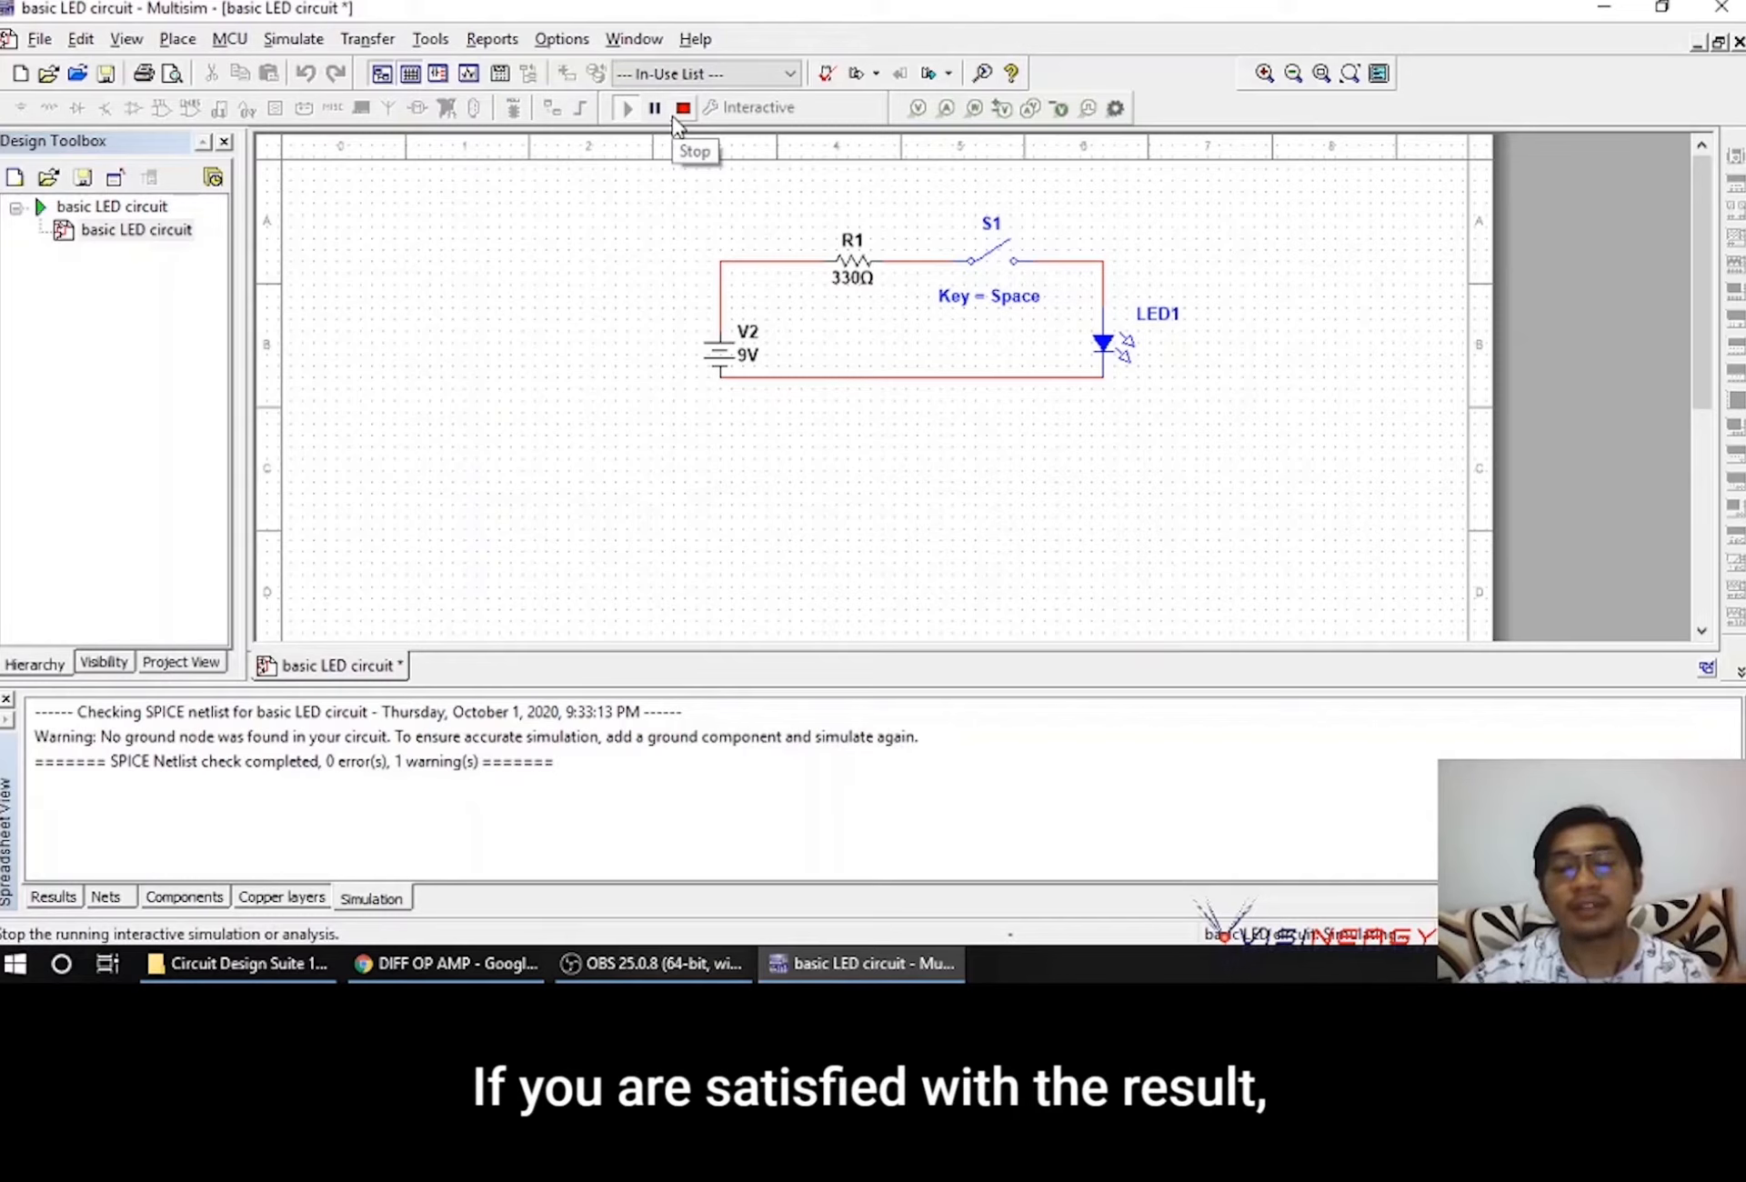
left_click(678, 113)
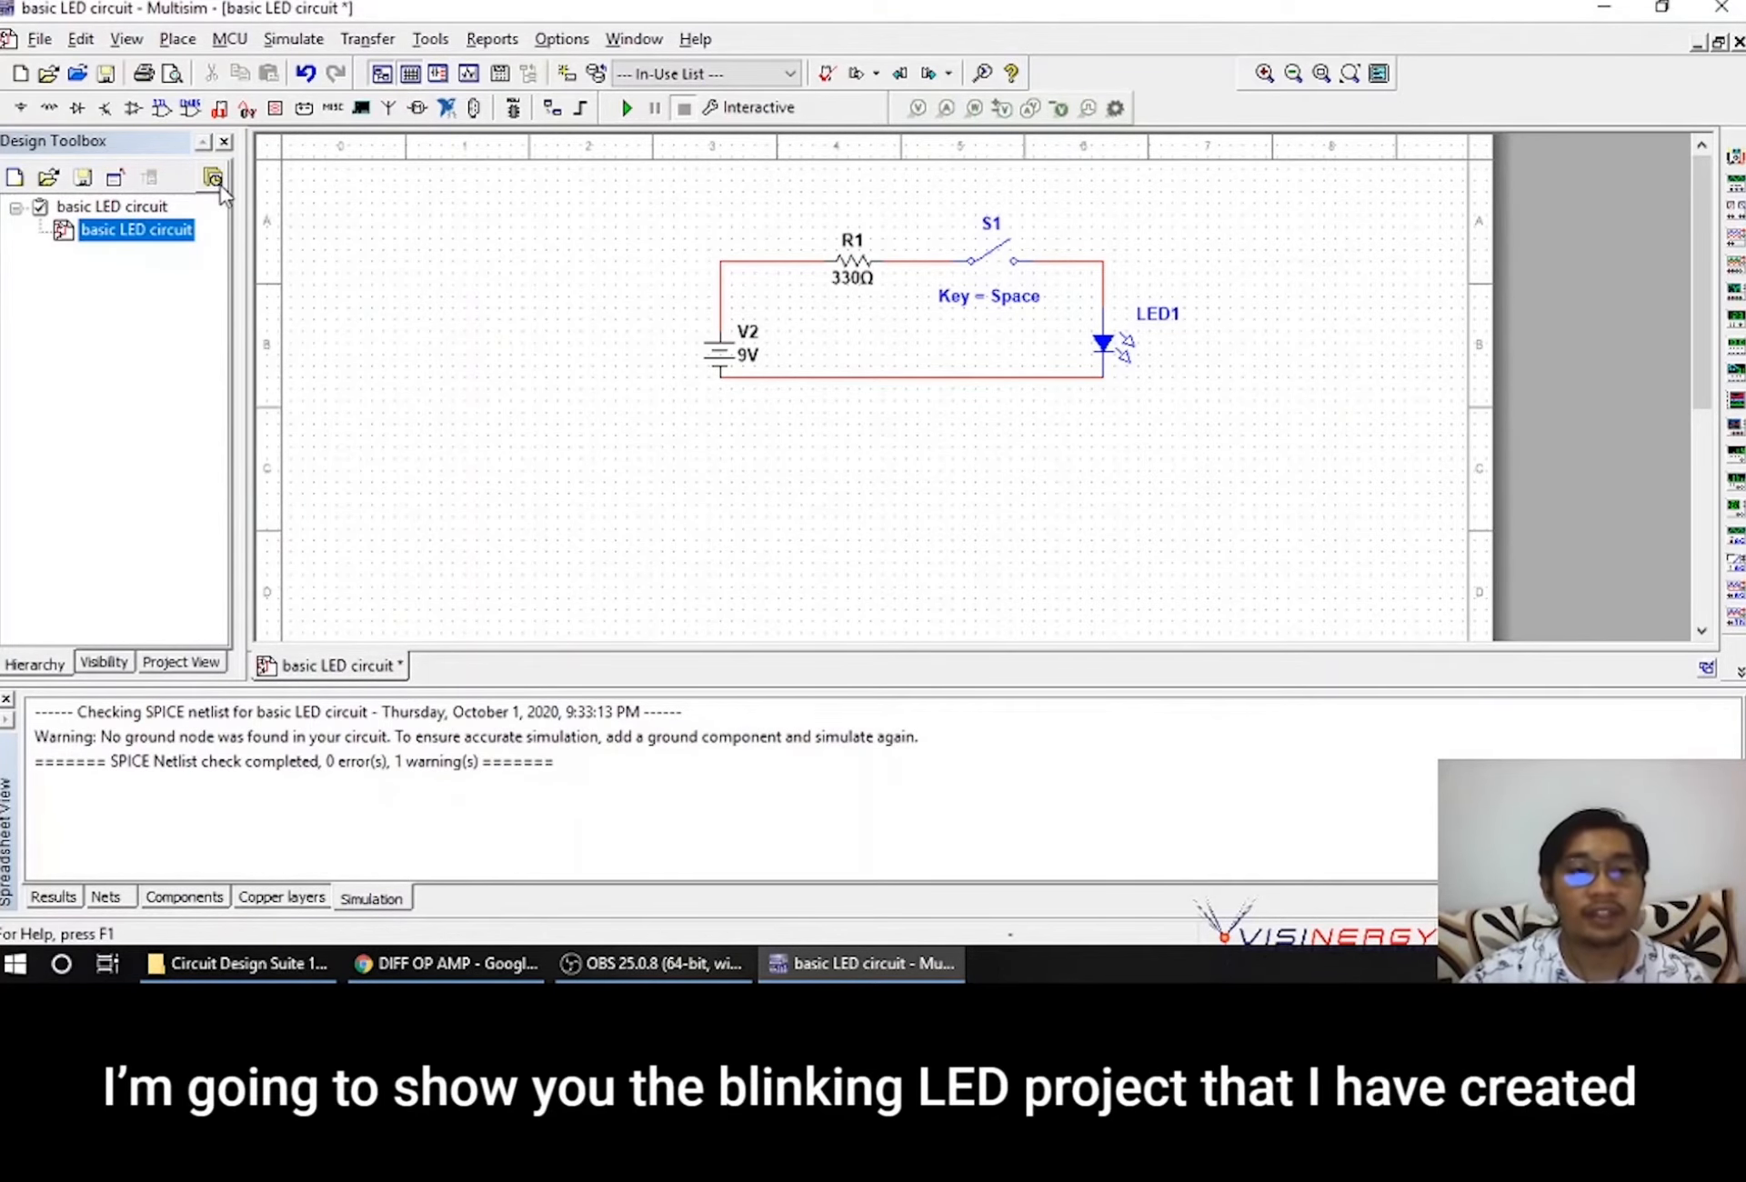
Open the recent file blinking led.ms14 and run its interactive simulation
left_click(215, 179)
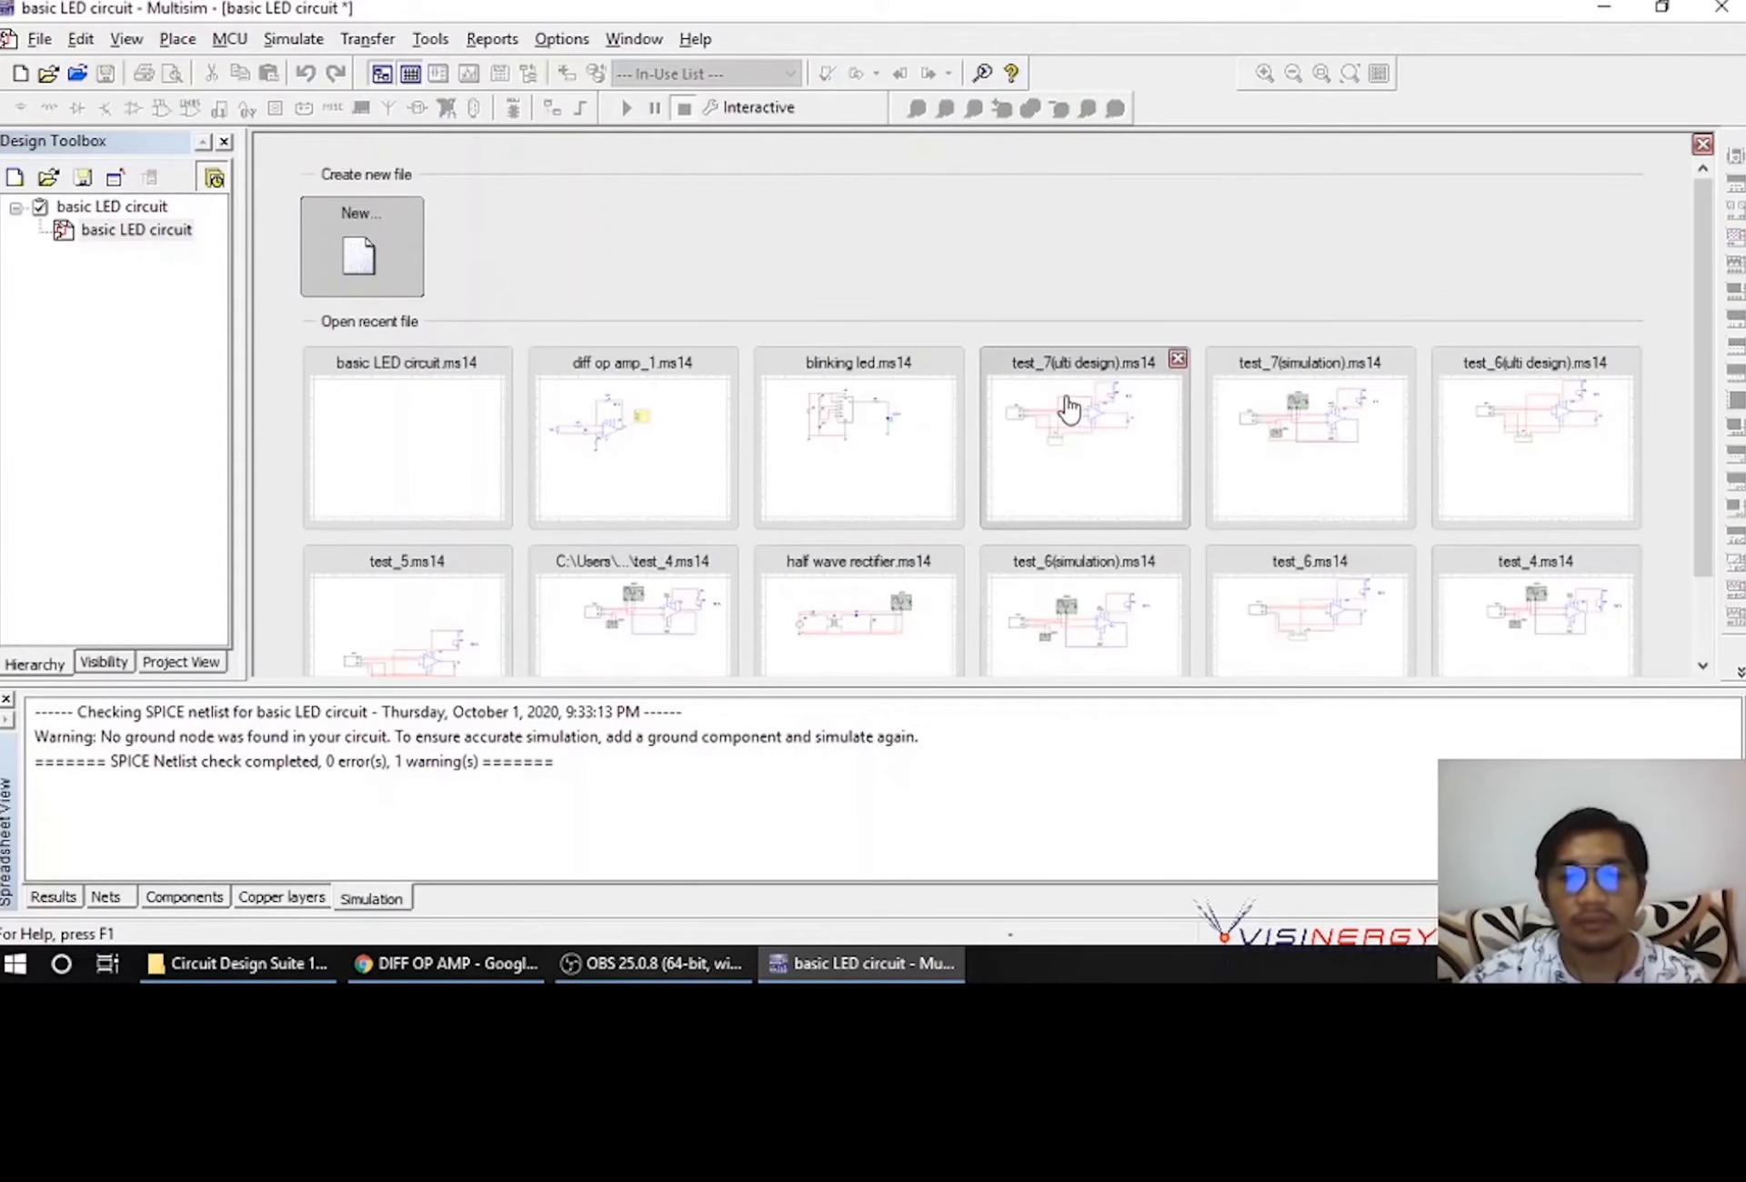
left_click(884, 449)
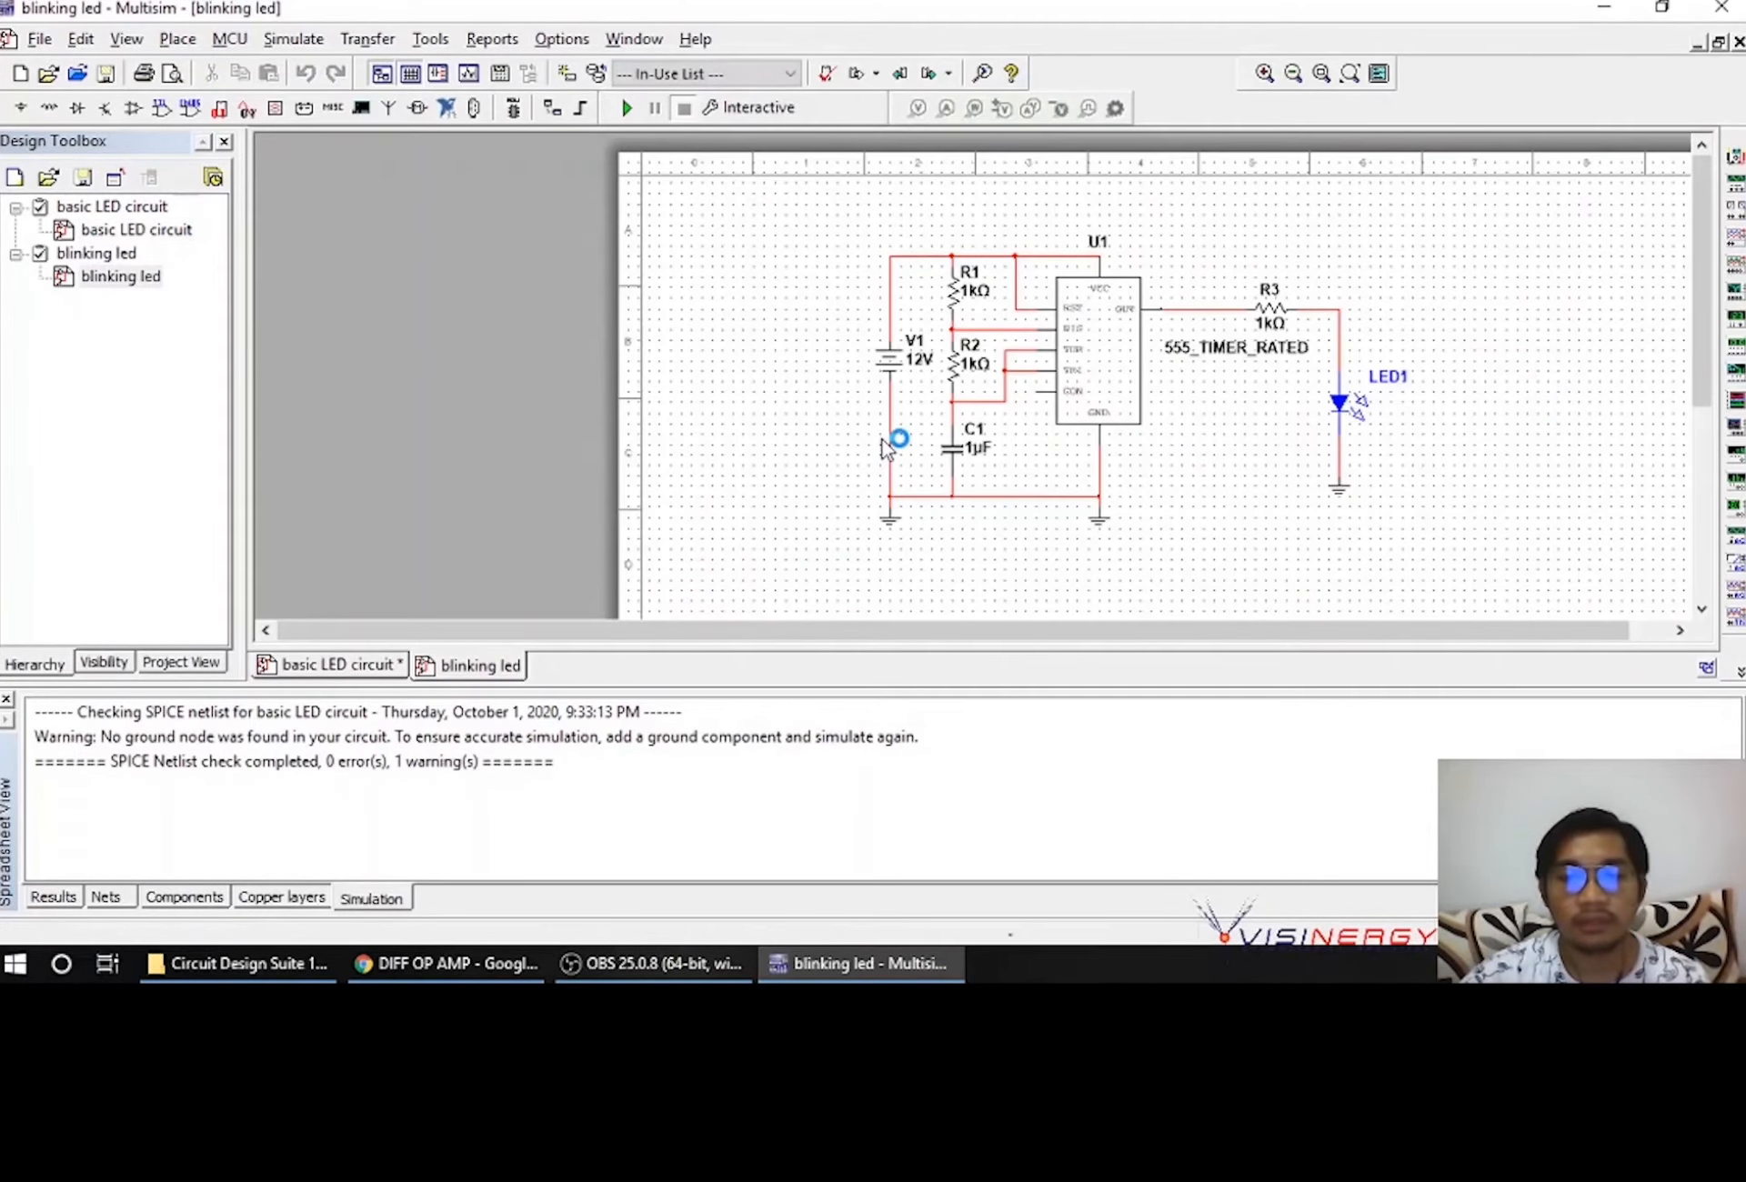
left_click_drag(1176, 631, 1233, 635)
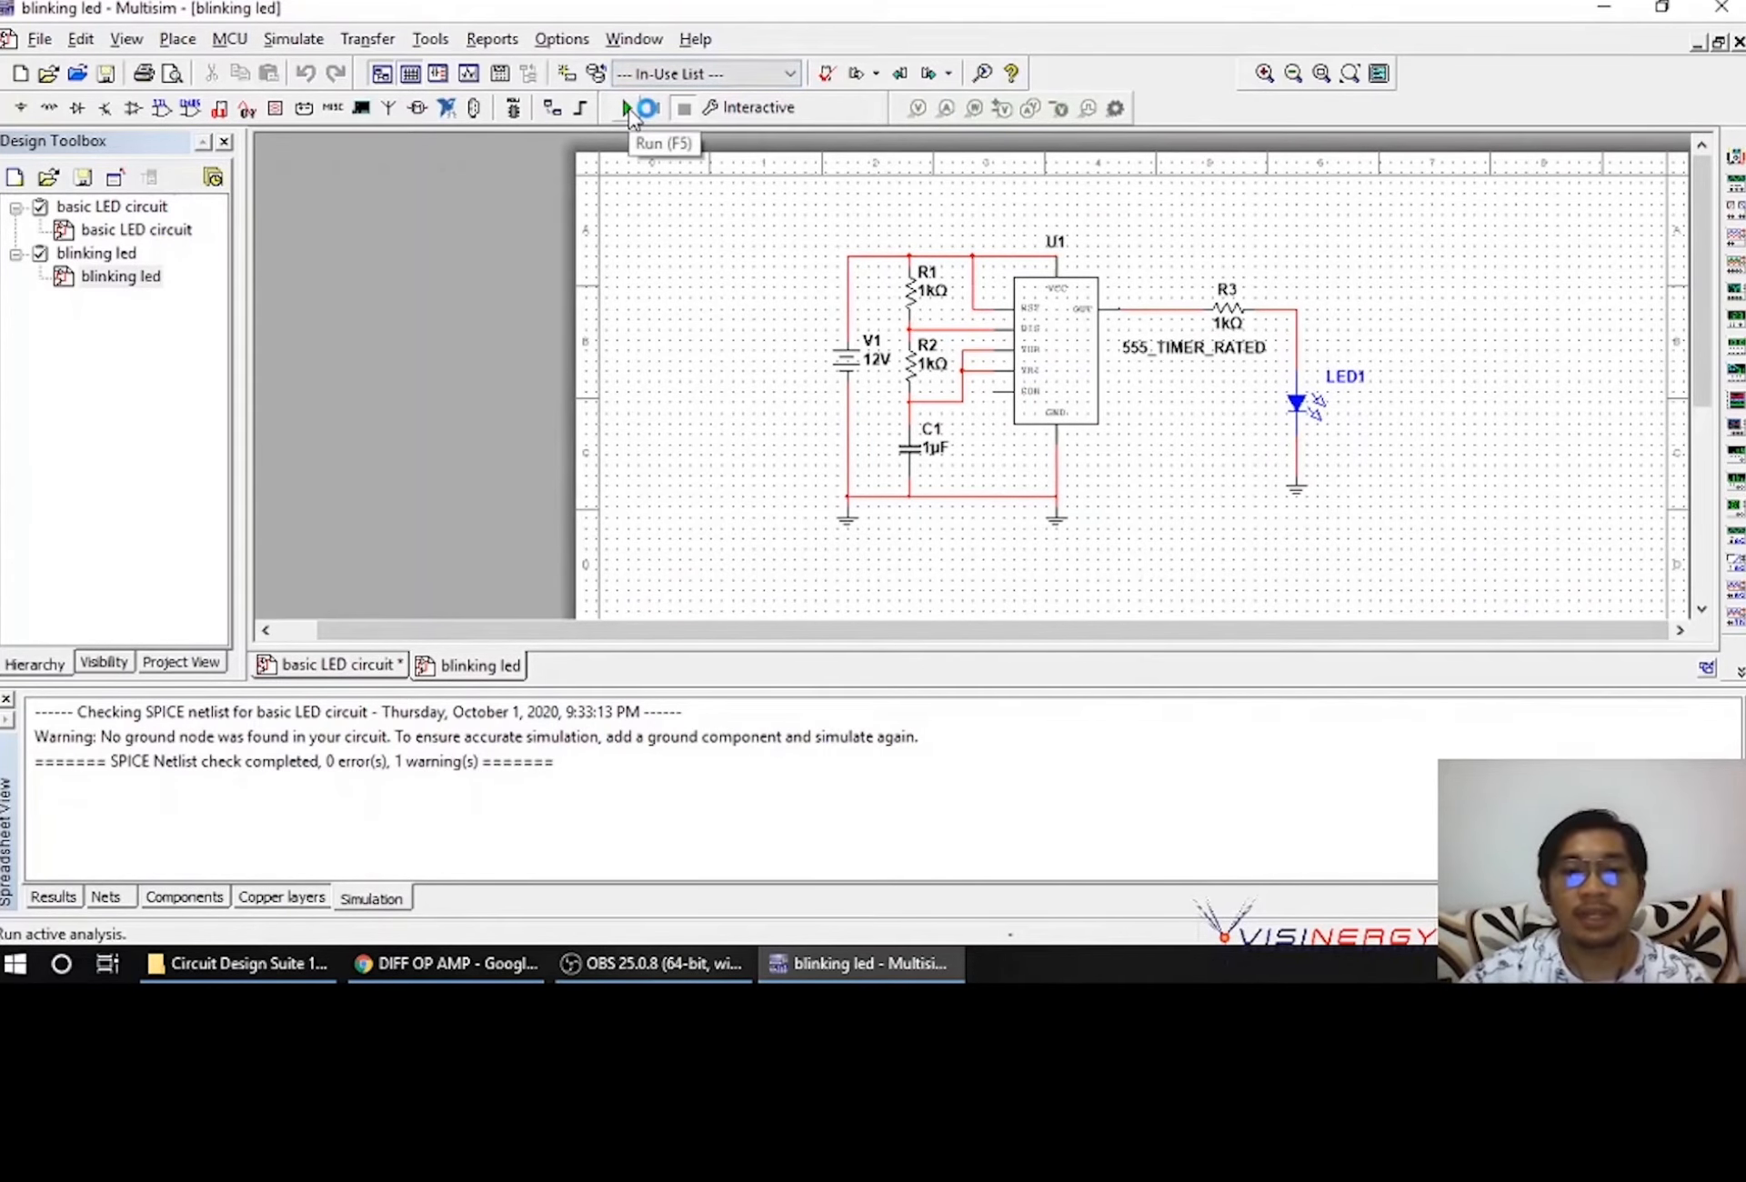
left_click(629, 109)
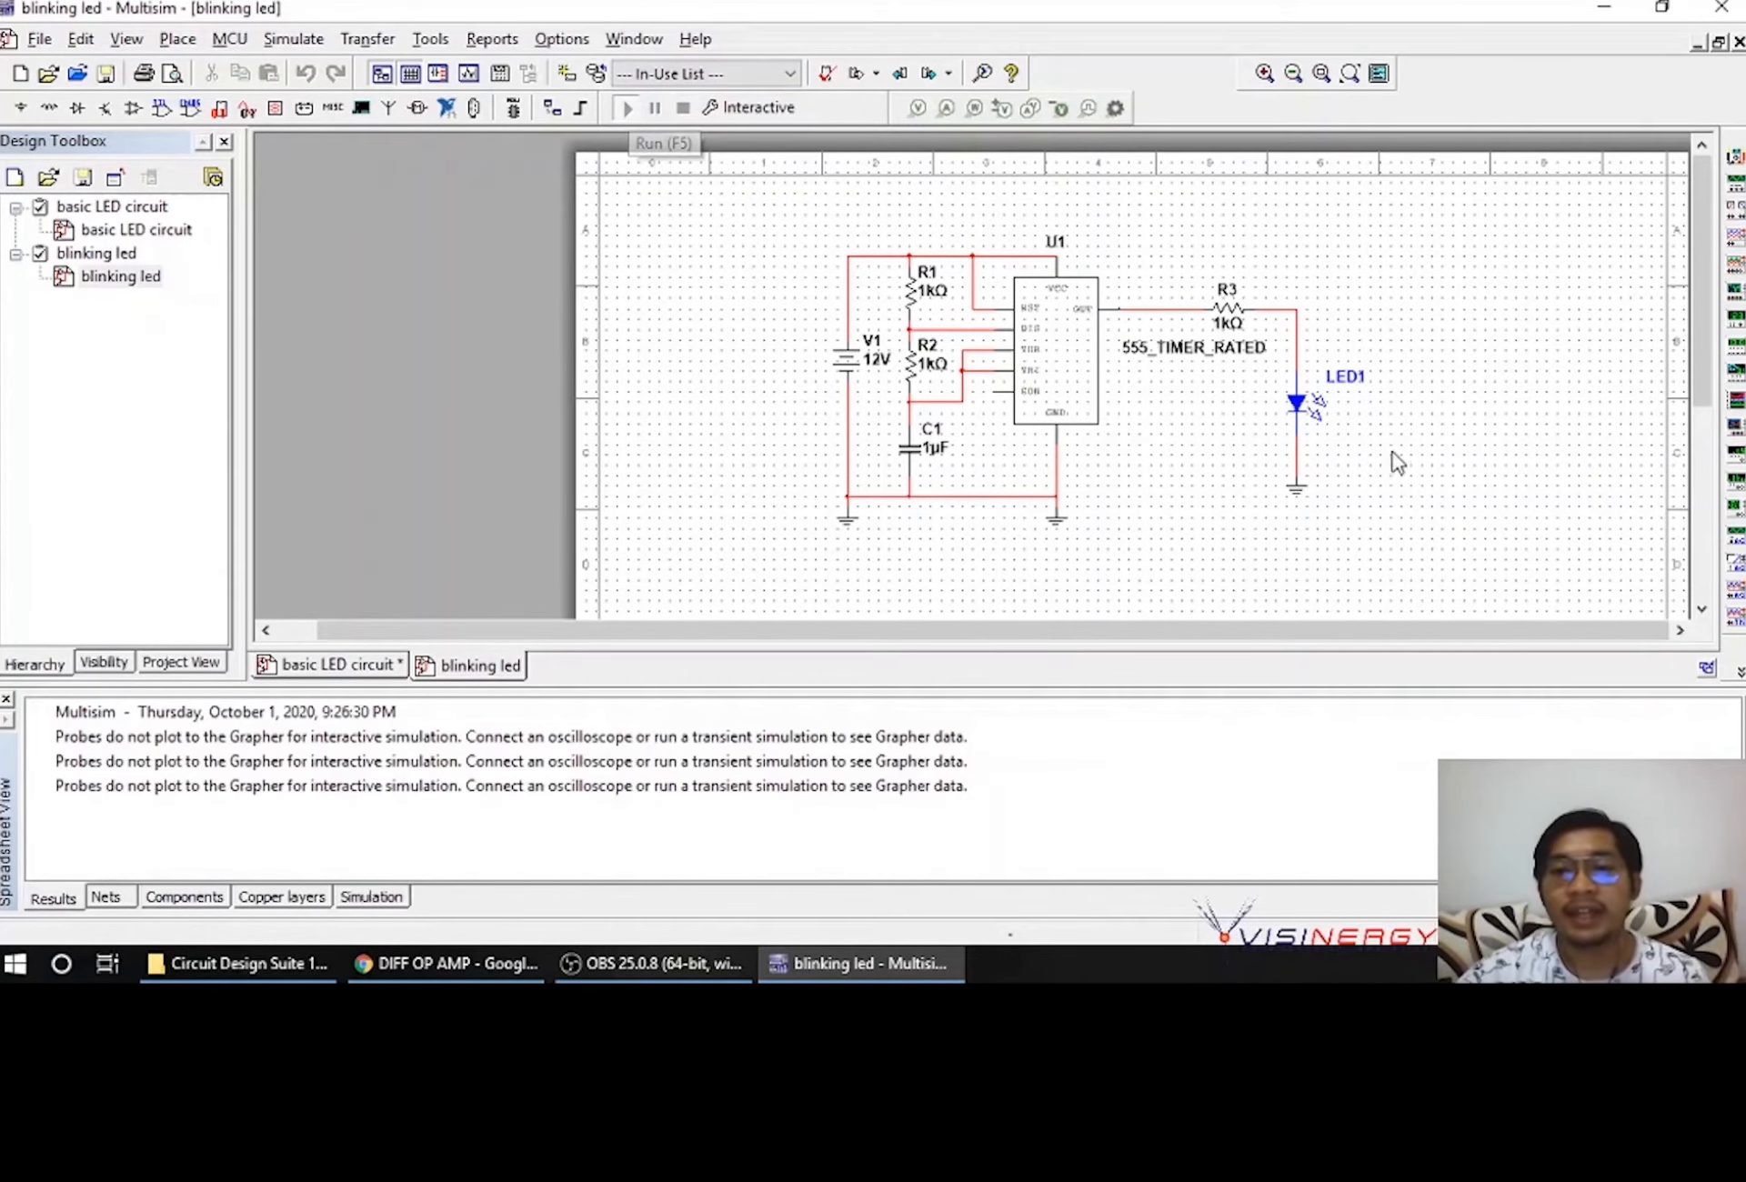